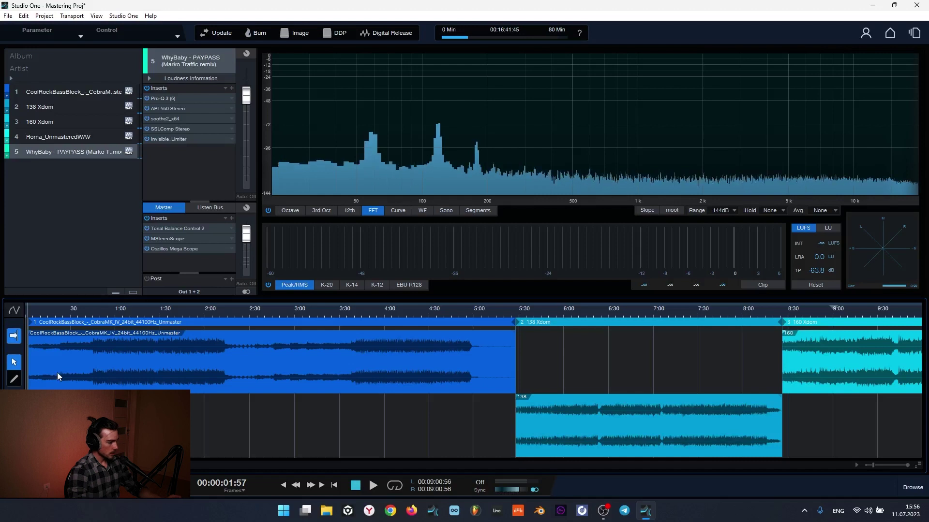
Select the CoolRockBassBlock track on the timeline and play it from near its beginning
{"action": "left_click_drag", "start_coordinate": [65, 318], "coordinate": [71, 333]}
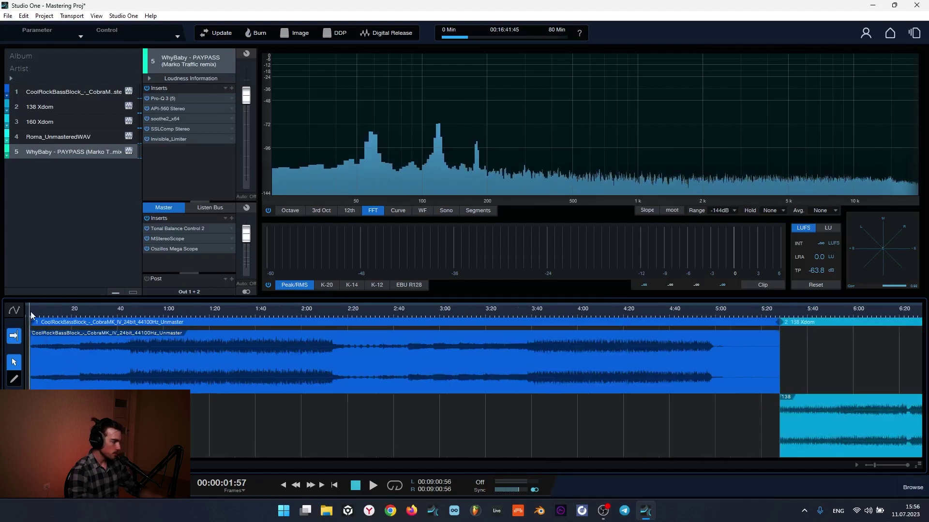
{"action": "scroll", "coordinate": [30, 312], "scroll_direction": "up", "scroll_amount": 5}
{"action": "scroll", "coordinate": [31, 312], "scroll_direction": "down", "scroll_amount": 3}
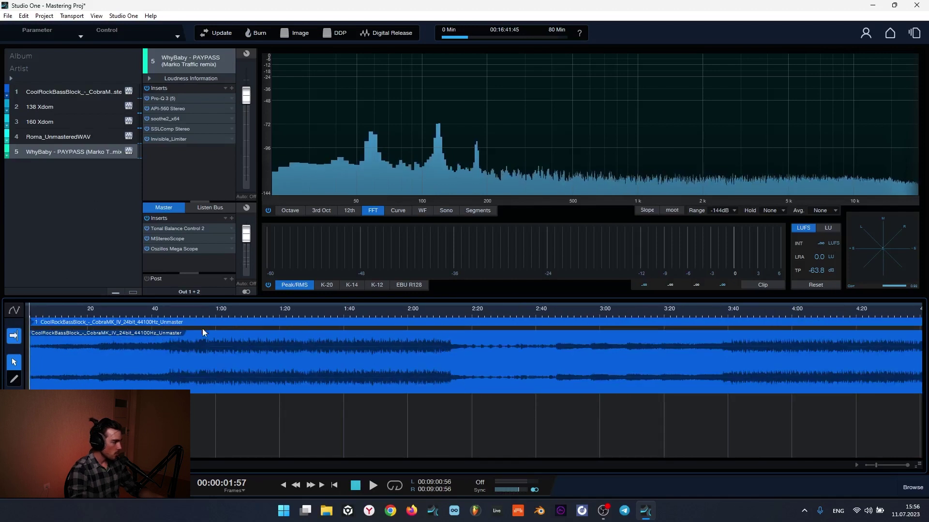
{"action": "left_click", "coordinate": [201, 362]}
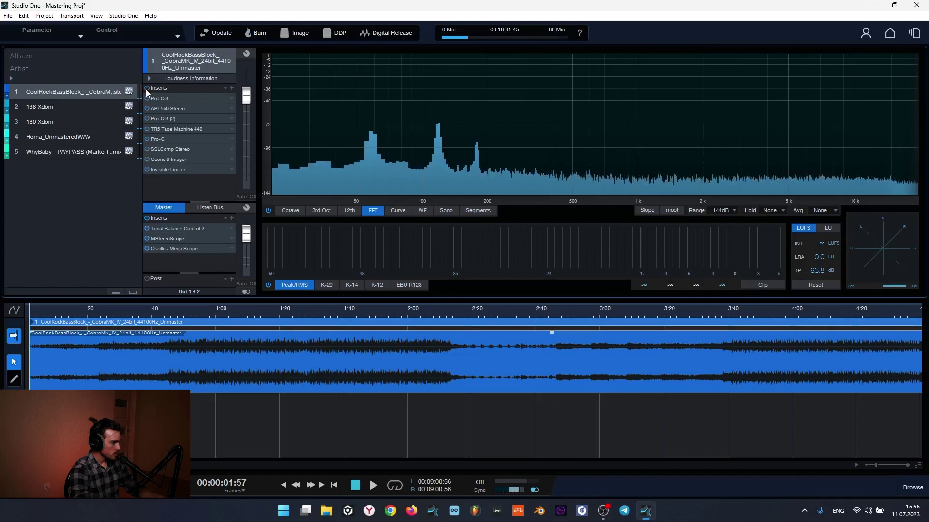
{"action": "scroll", "coordinate": [138, 314], "scroll_direction": "down", "scroll_amount": 3}
{"action": "scroll", "coordinate": [138, 315], "scroll_direction": "down", "scroll_amount": 2}
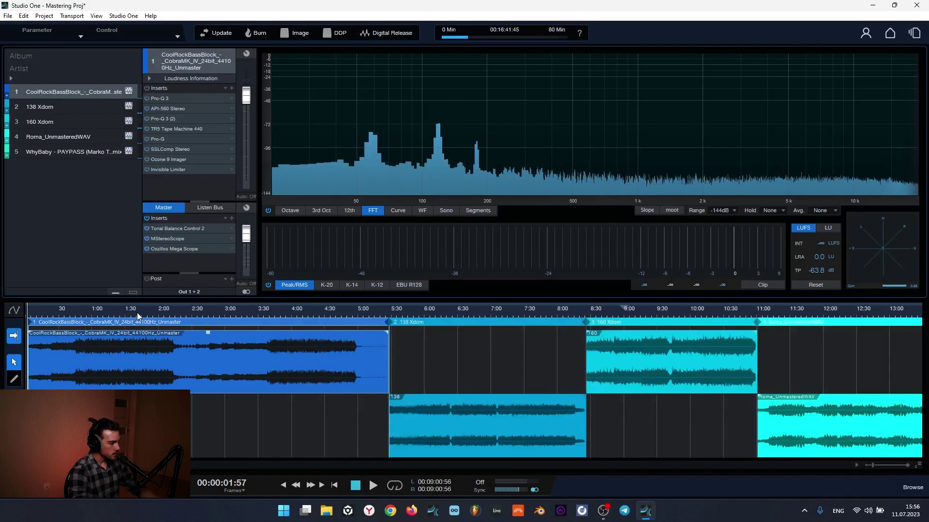
{"action": "scroll", "coordinate": [137, 315], "scroll_direction": "up", "scroll_amount": 4}
{"action": "key", "text": "space"}
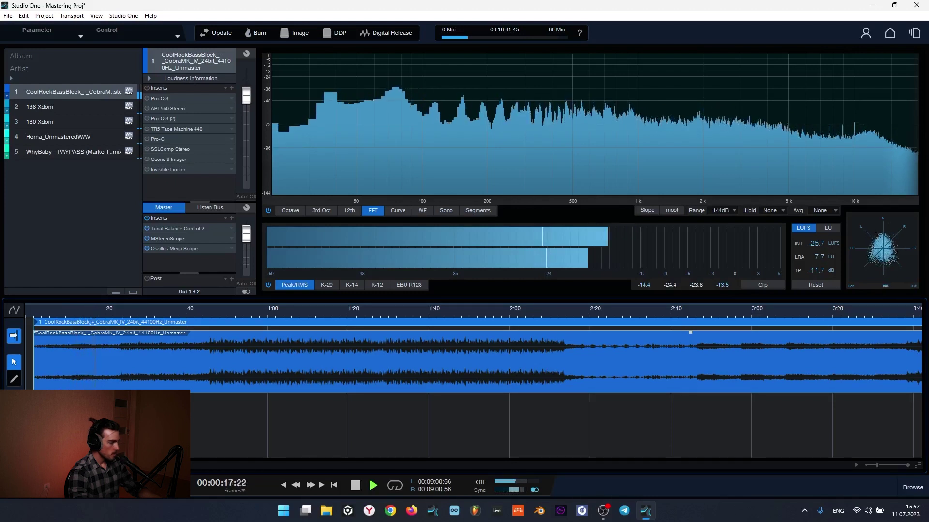
Audition the CoolRockBassBlock track from about 0:24 and from about 0:45, and stop playback
{"action": "left_click", "coordinate": [123, 314]}
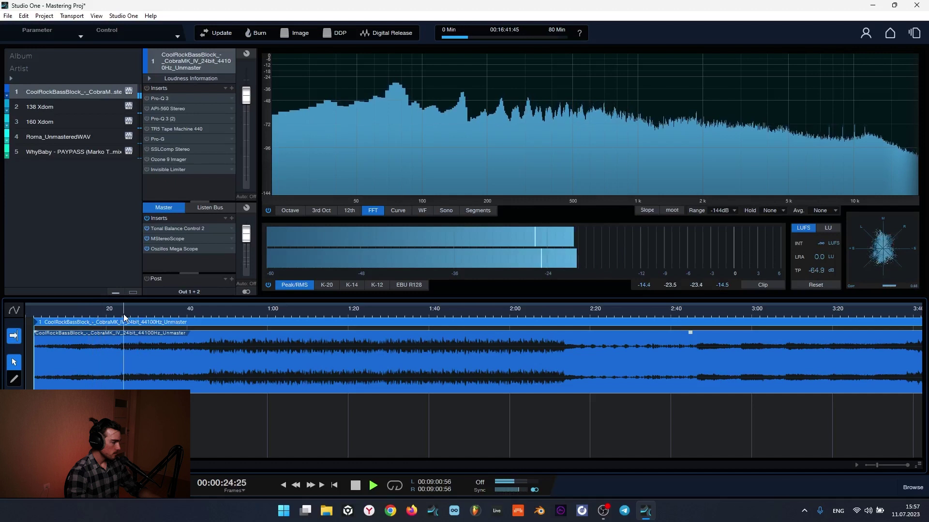
{"action": "left_click", "coordinate": [210, 313]}
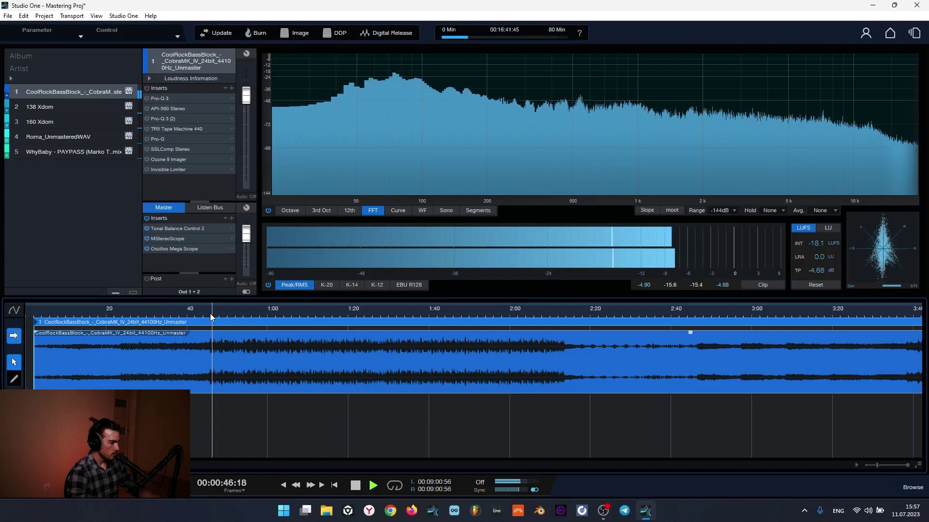
{"action": "scroll", "coordinate": [210, 314], "scroll_direction": "down", "scroll_amount": 2}
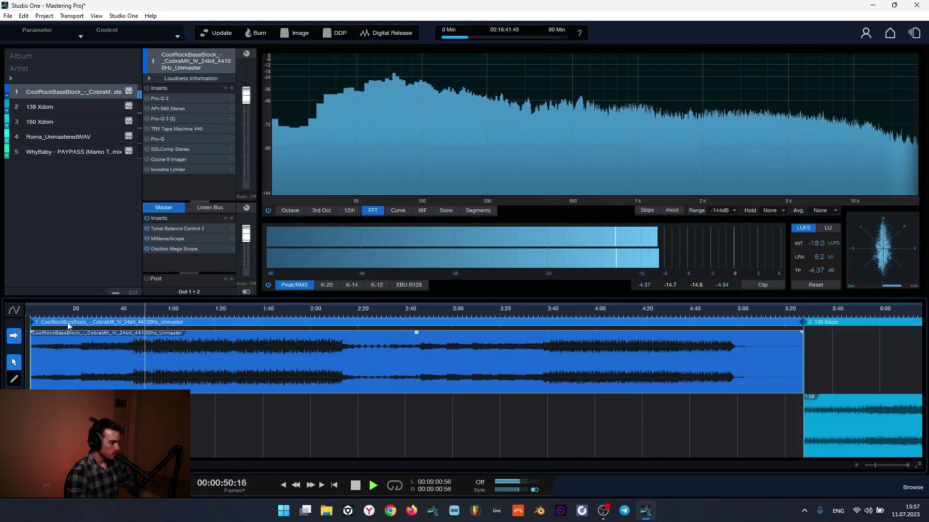
{"action": "scroll", "coordinate": [70, 323], "scroll_direction": "down", "scroll_amount": 2}
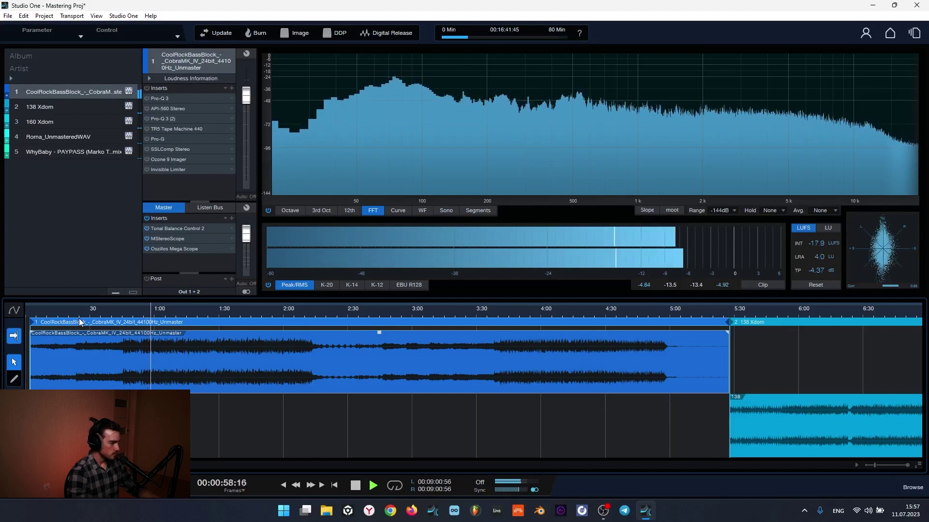
{"action": "scroll", "coordinate": [152, 311], "scroll_direction": "up", "scroll_amount": 2}
{"action": "scroll", "coordinate": [152, 311], "scroll_direction": "down", "scroll_amount": 5}
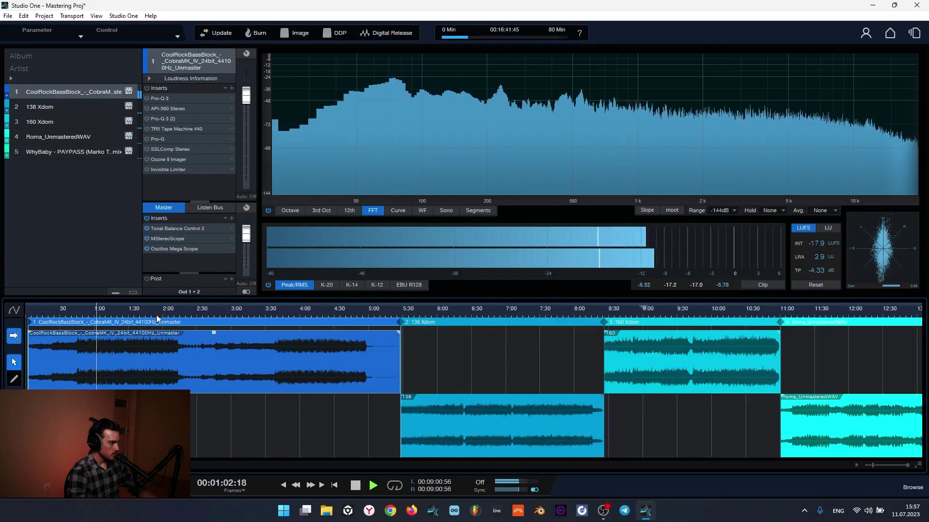
{"action": "key", "text": "space"}
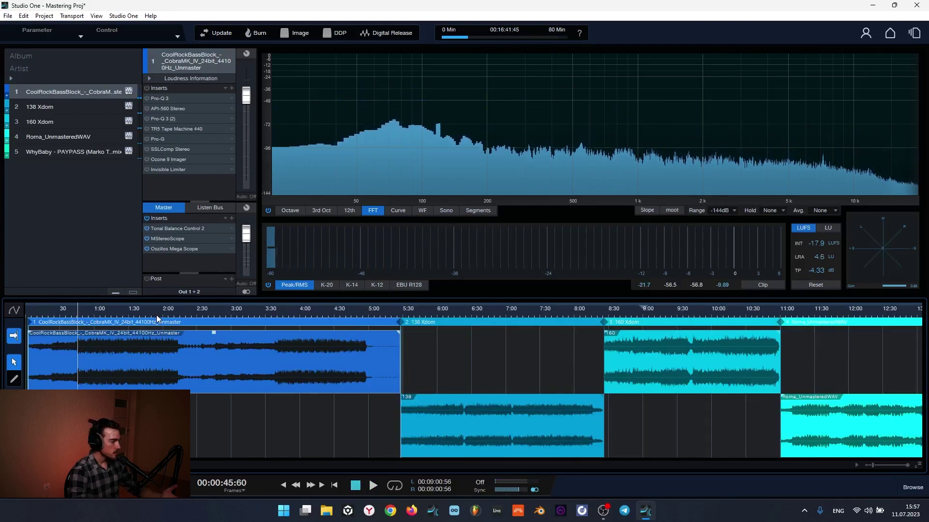
Examine the CoolRockBassBlock waveform, from the overall arrangement down to the section starting around 0:45
{"action": "scroll", "coordinate": [92, 315], "scroll_direction": "up", "scroll_amount": 2}
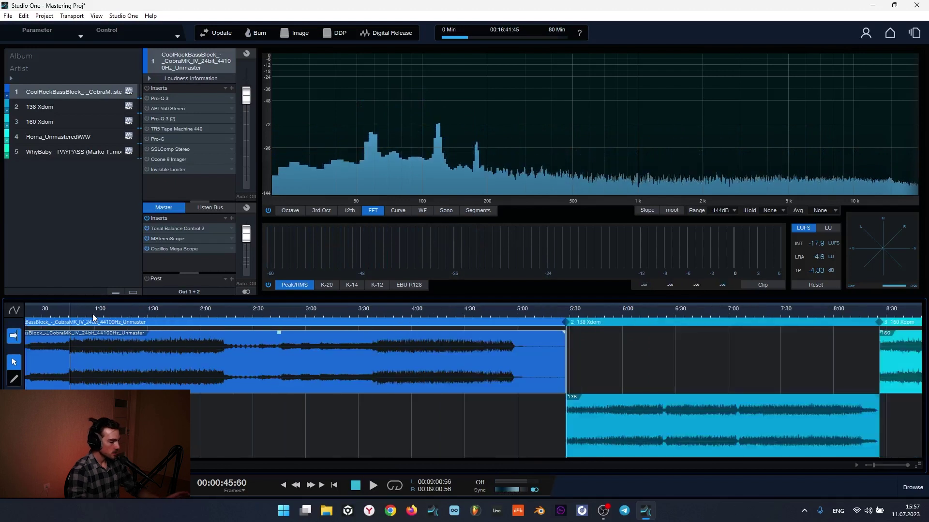
{"action": "scroll", "coordinate": [92, 315], "scroll_direction": "down", "scroll_amount": 5}
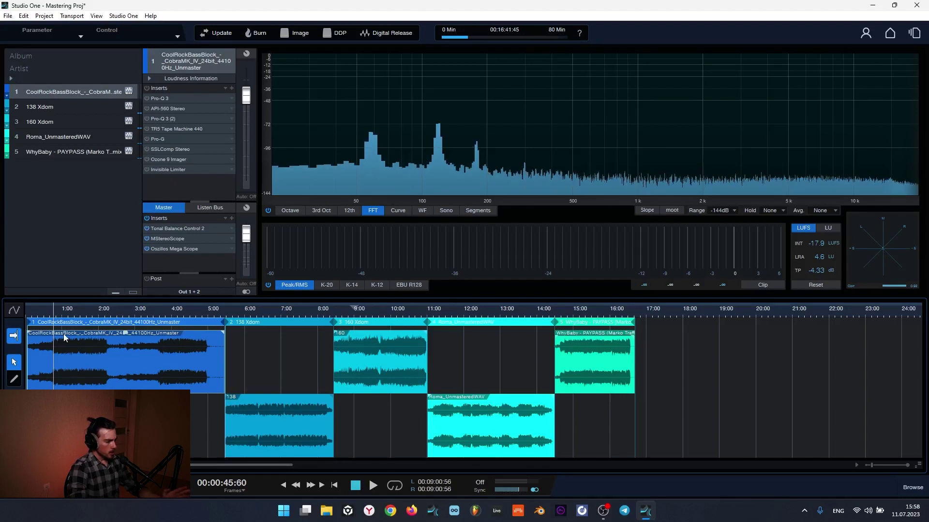
{"action": "scroll", "coordinate": [66, 311], "scroll_direction": "up", "scroll_amount": 4}
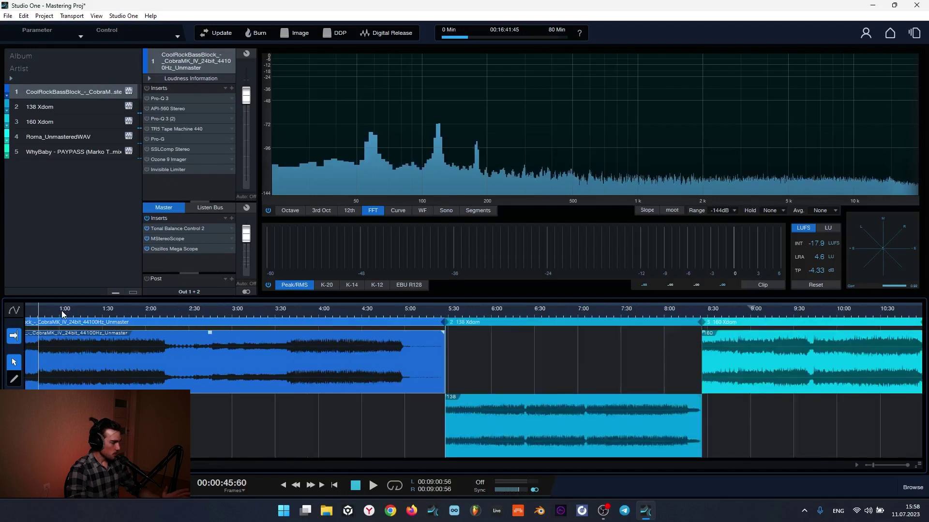
{"action": "scroll", "coordinate": [474, 387], "scroll_direction": "left", "scroll_amount": 2}
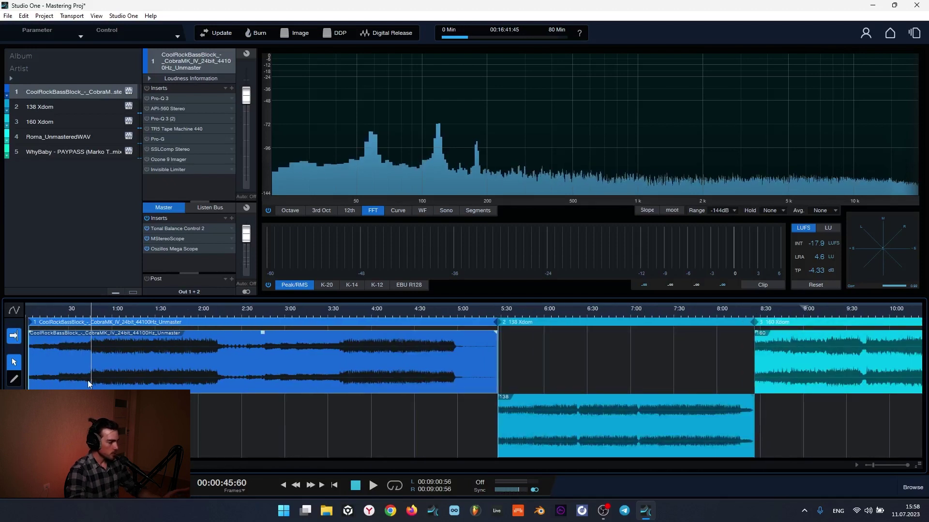
{"action": "scroll", "coordinate": [94, 314], "scroll_direction": "up", "scroll_amount": 4}
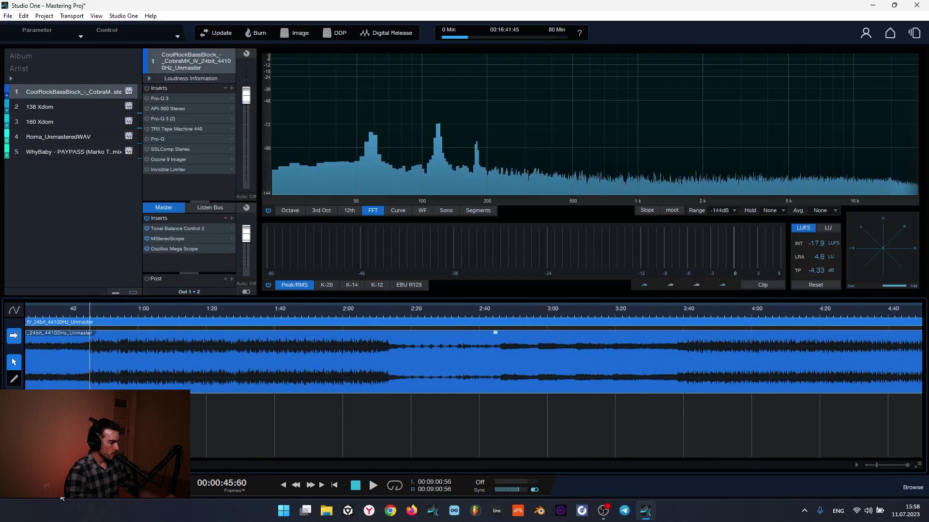
{"action": "scroll", "coordinate": [474, 383], "scroll_direction": "left", "scroll_amount": 3}
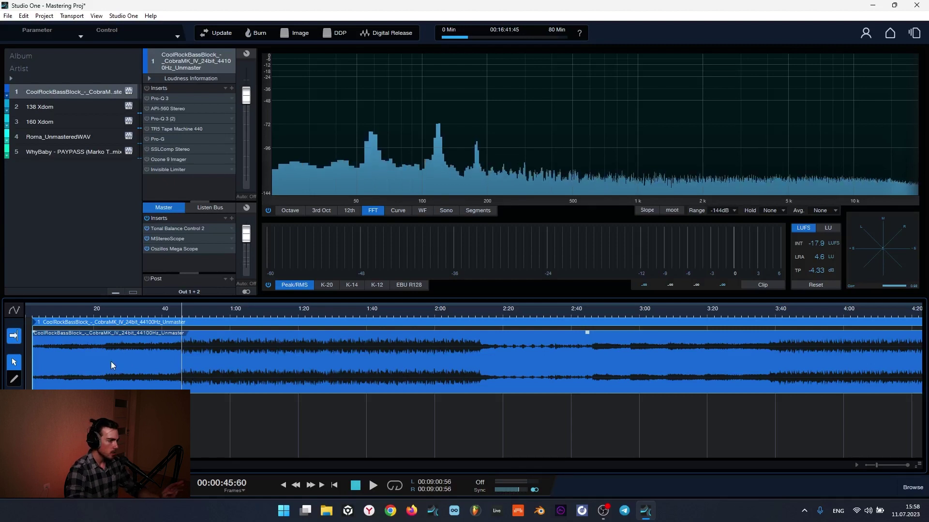
{"action": "scroll", "coordinate": [181, 317], "scroll_direction": "down", "scroll_amount": 2}
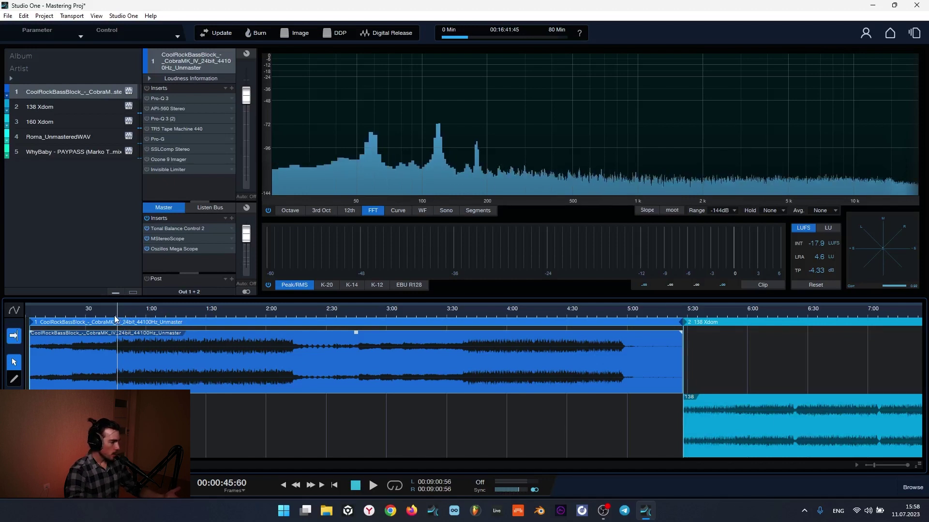
{"action": "scroll", "coordinate": [115, 319], "scroll_direction": "up", "scroll_amount": 2}
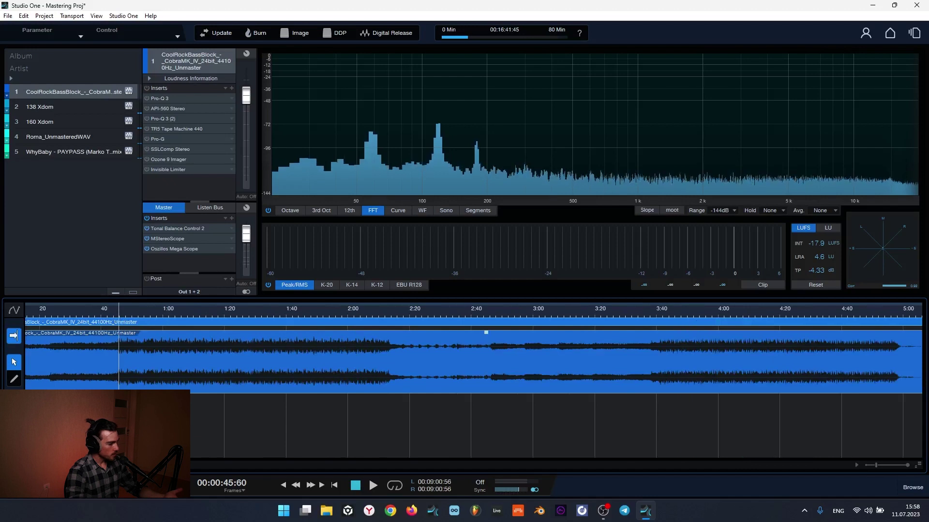
{"action": "scroll", "coordinate": [473, 380], "scroll_direction": "left", "scroll_amount": 2}
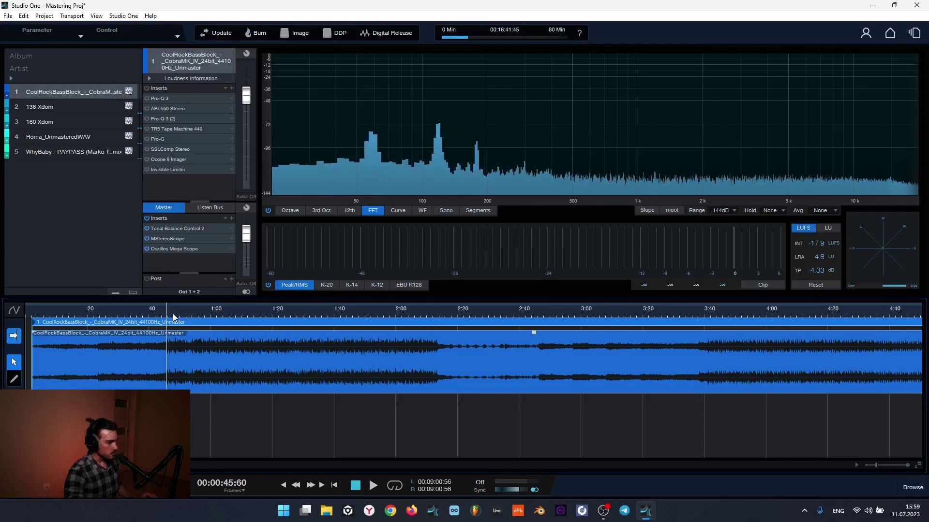
{"action": "scroll", "coordinate": [173, 318], "scroll_direction": "down", "scroll_amount": 3}
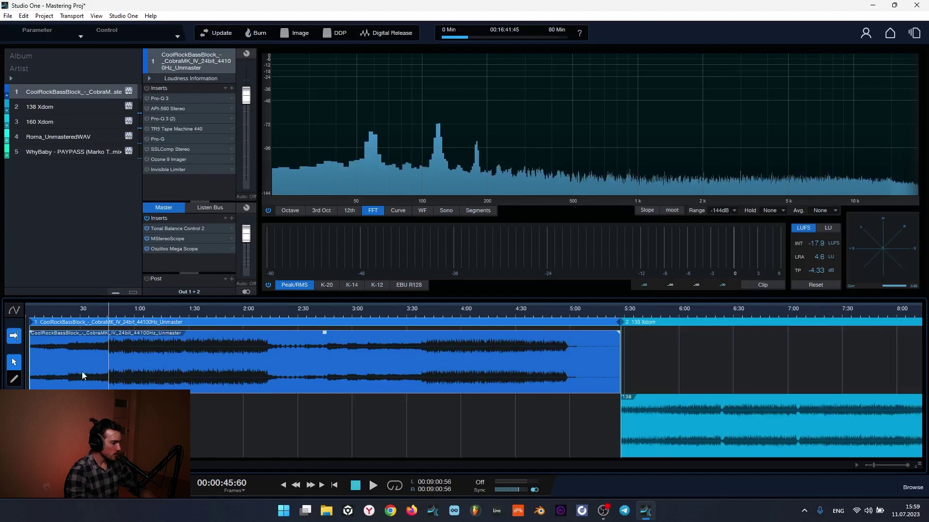
{"action": "scroll", "coordinate": [99, 311], "scroll_direction": "up", "scroll_amount": 5}
{"action": "scroll", "coordinate": [153, 312], "scroll_direction": "up", "scroll_amount": 2}
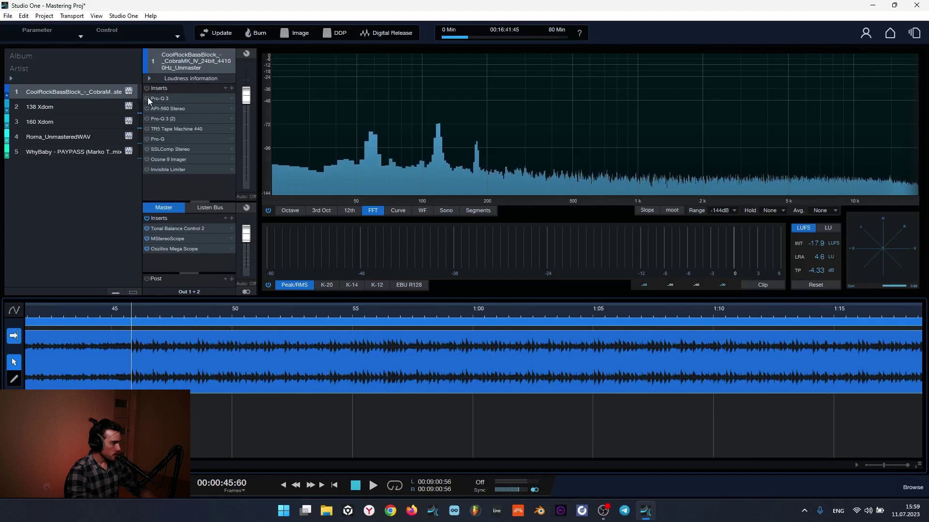
Activate the first Pro-Q 3 insert on the CoolRockBassBlock track, inspect its low-cut and low-mid EQ bands, and close it
{"action": "left_click", "coordinate": [167, 99]}
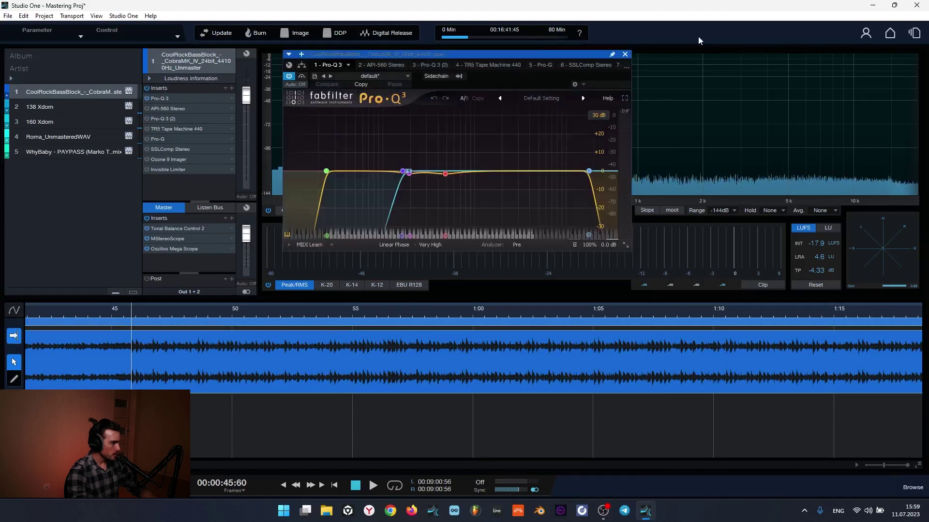
{"action": "left_click_drag", "start_coordinate": [556, 54], "coordinate": [537, 128]}
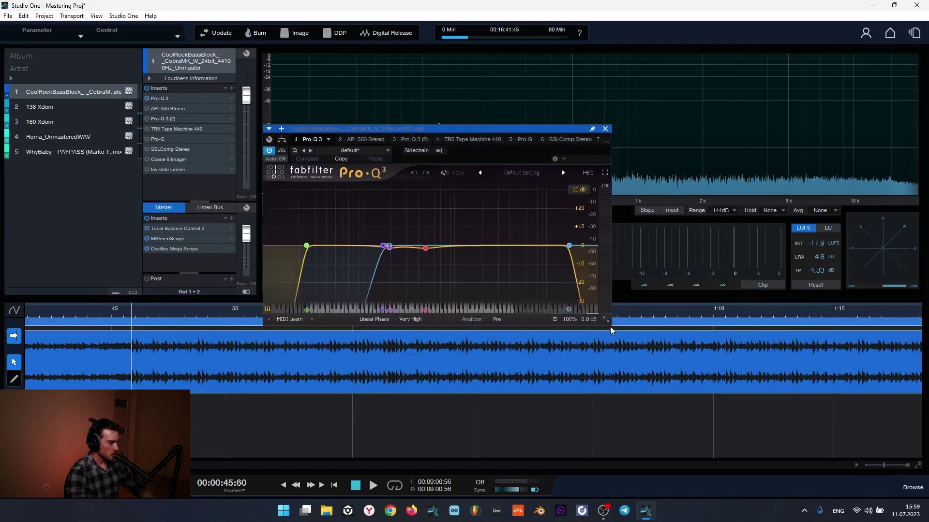
{"action": "left_click_drag", "start_coordinate": [425, 129], "coordinate": [391, 205]}
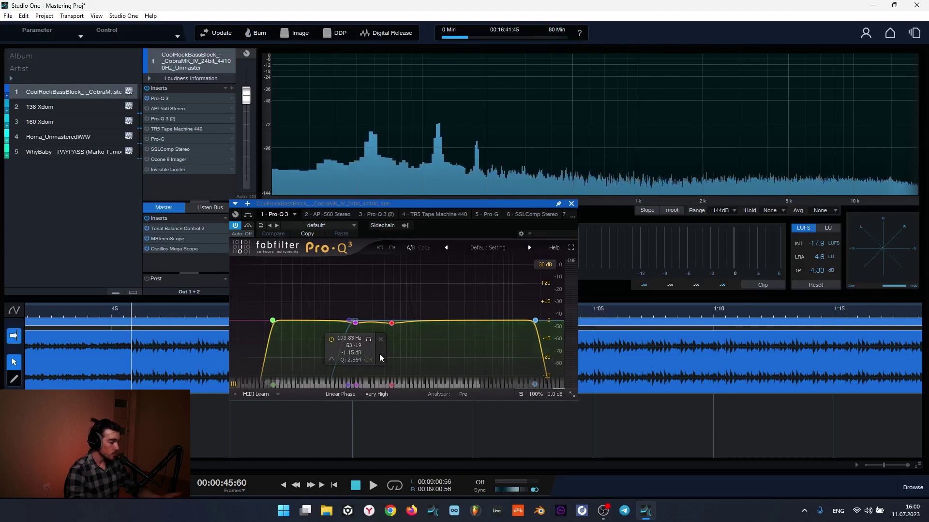
{"action": "left_click", "coordinate": [273, 321]}
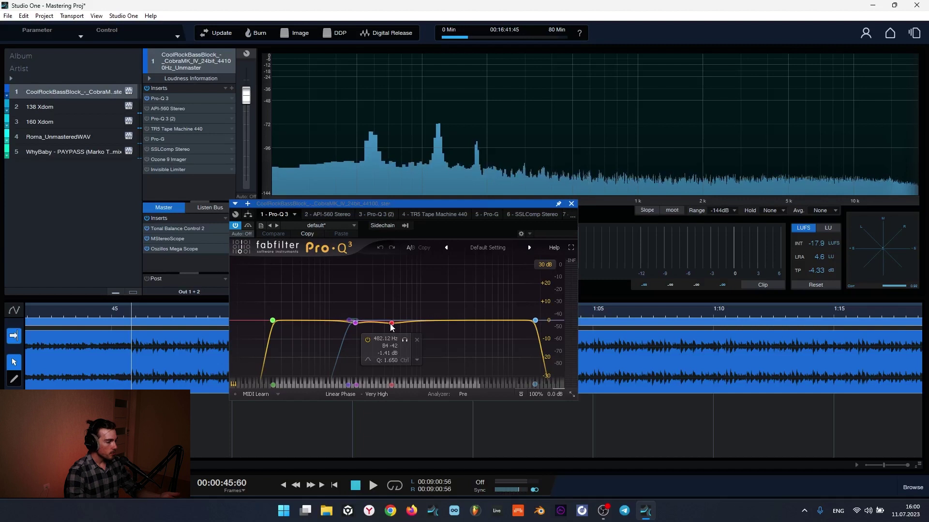
{"action": "double_click", "coordinate": [352, 323]}
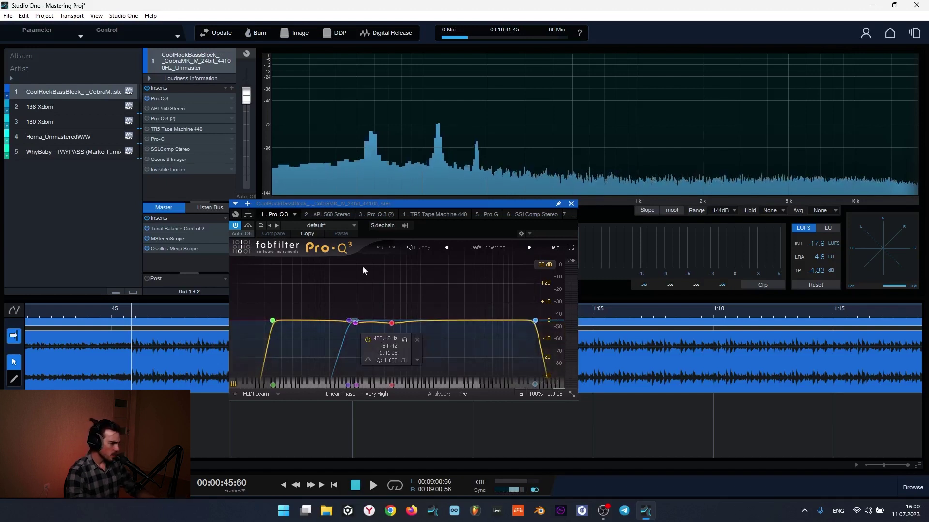
{"action": "left_click", "coordinate": [571, 203]}
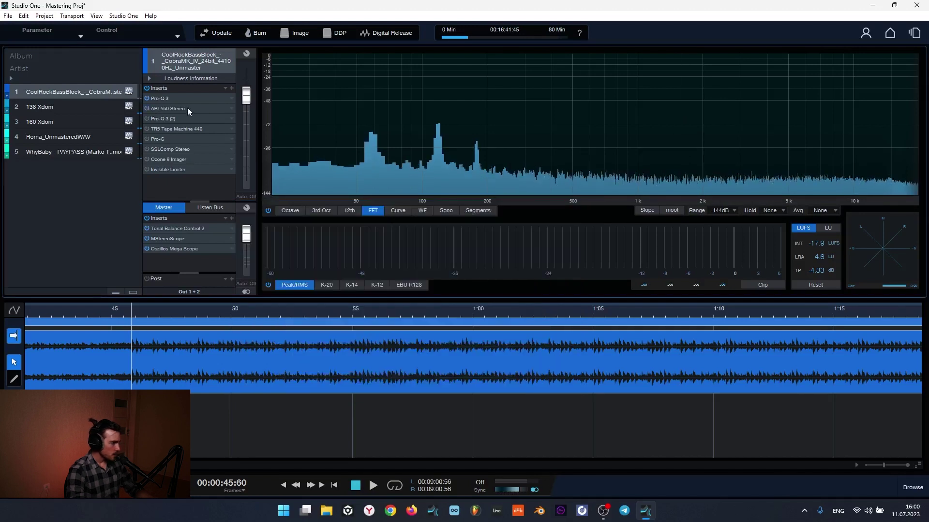
Open the API-560 Stereo equalizer and play the track from about 0:45 with the plugin deactivated
{"action": "double_click", "coordinate": [173, 109]}
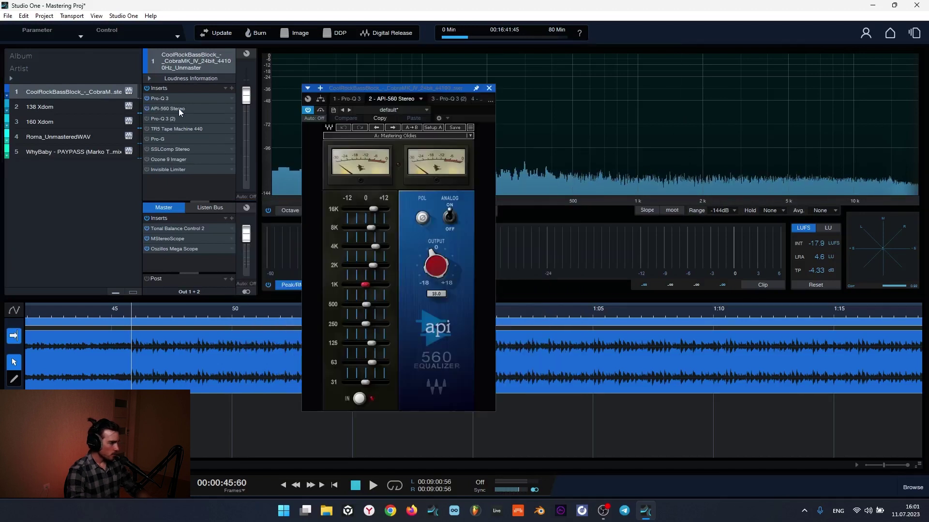
{"action": "left_click", "coordinate": [146, 108]}
{"action": "left_click_drag", "start_coordinate": [426, 93], "coordinate": [472, 95]}
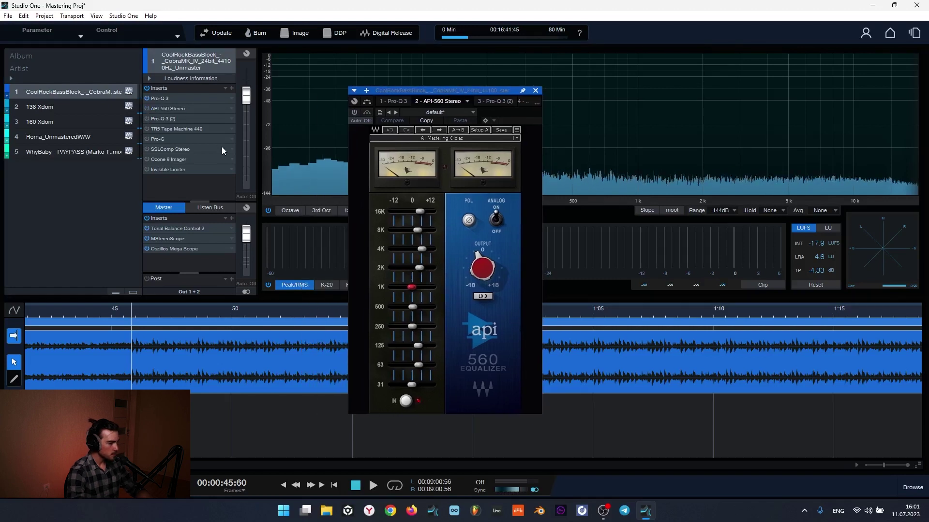
{"action": "key", "text": "space"}
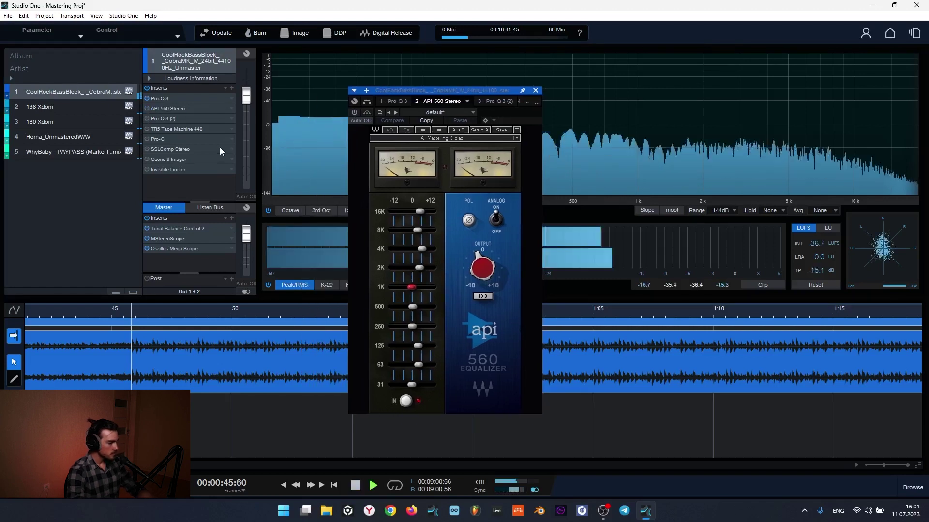
{"action": "key", "text": "space"}
Activate the API-560 Stereo equalizer and compare its sound with bypass on and off during playback
{"action": "left_click", "coordinate": [147, 107]}
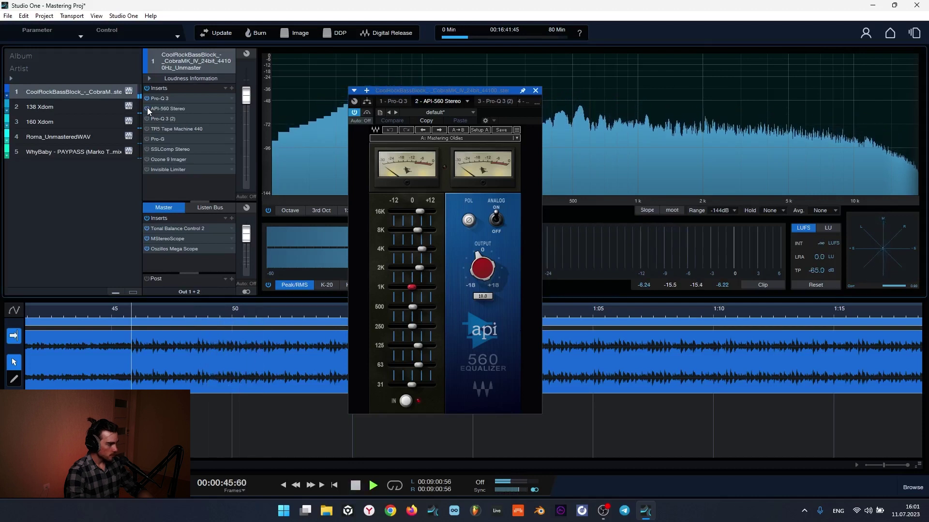
{"action": "key", "text": "space"}
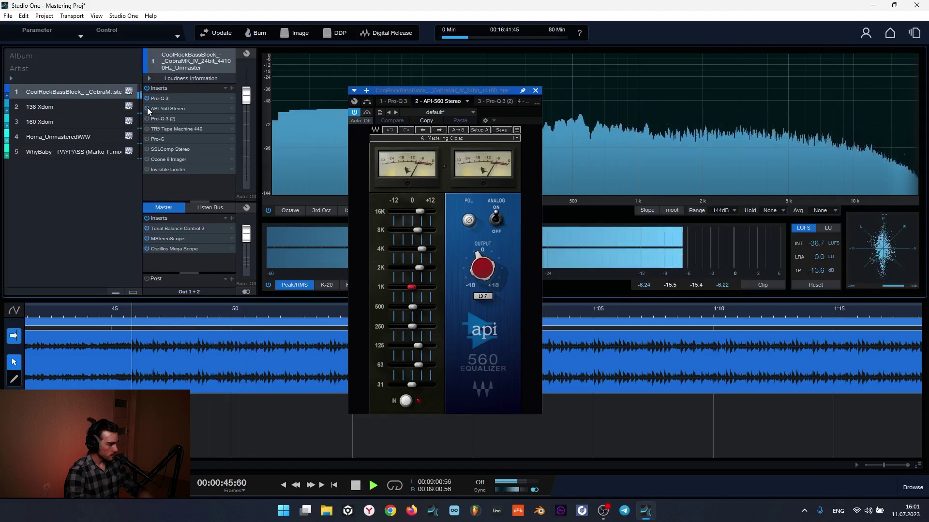
{"action": "left_click", "coordinate": [367, 113]}
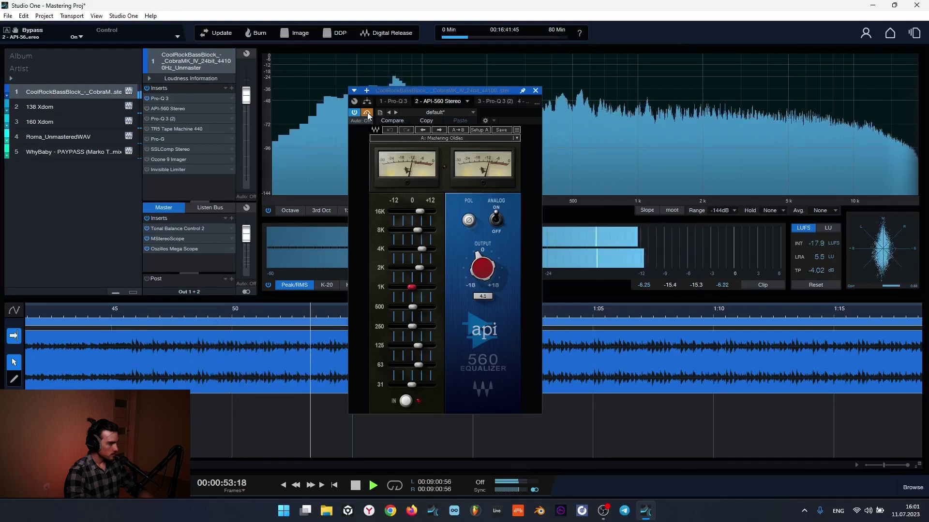
{"action": "left_click", "coordinate": [367, 114]}
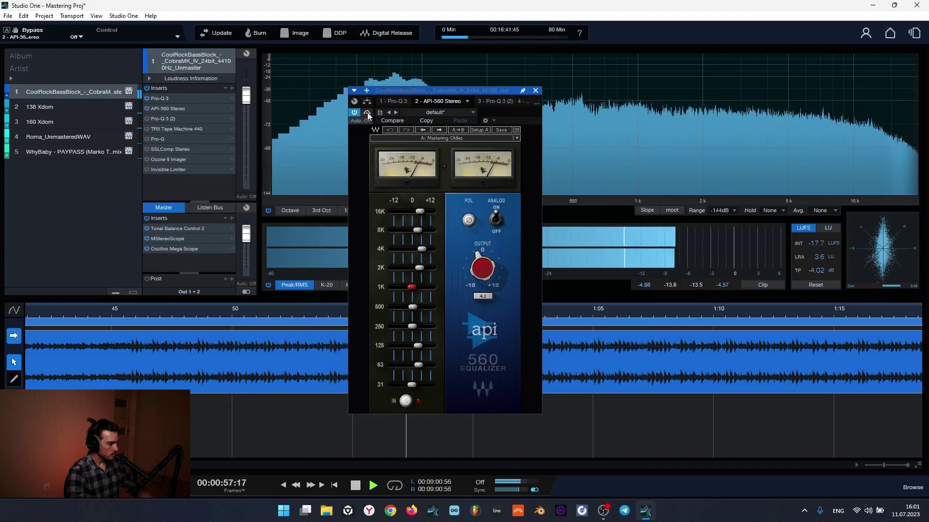
Listen to the track with the API-560 Stereo equalizer bypassed, stop playback and move the equalizer window clear of the insert list
{"action": "left_click", "coordinate": [367, 113]}
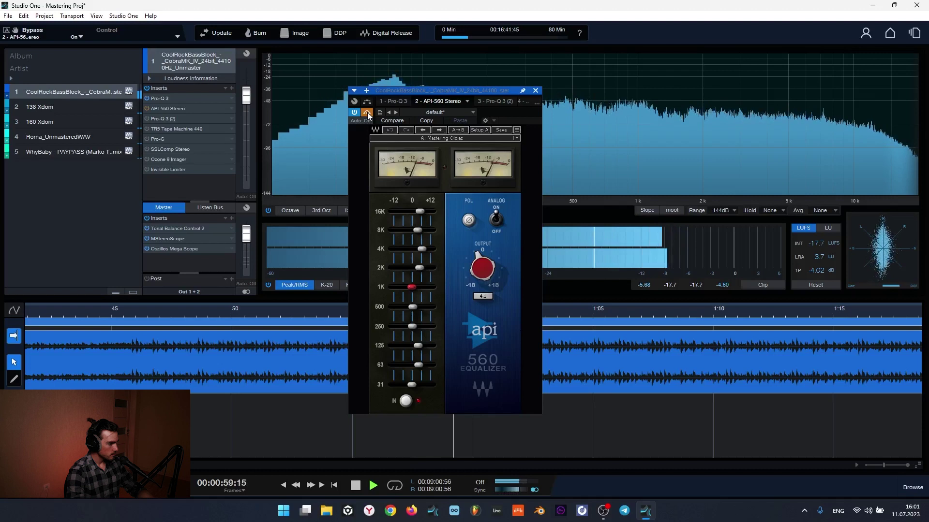
{"action": "key", "text": "space"}
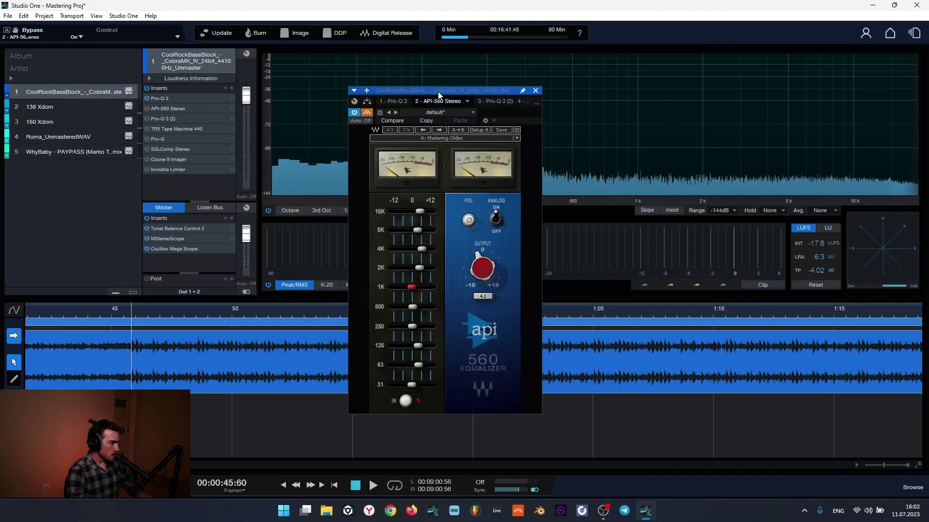
{"action": "left_click_drag", "start_coordinate": [437, 91], "coordinate": [459, 118]}
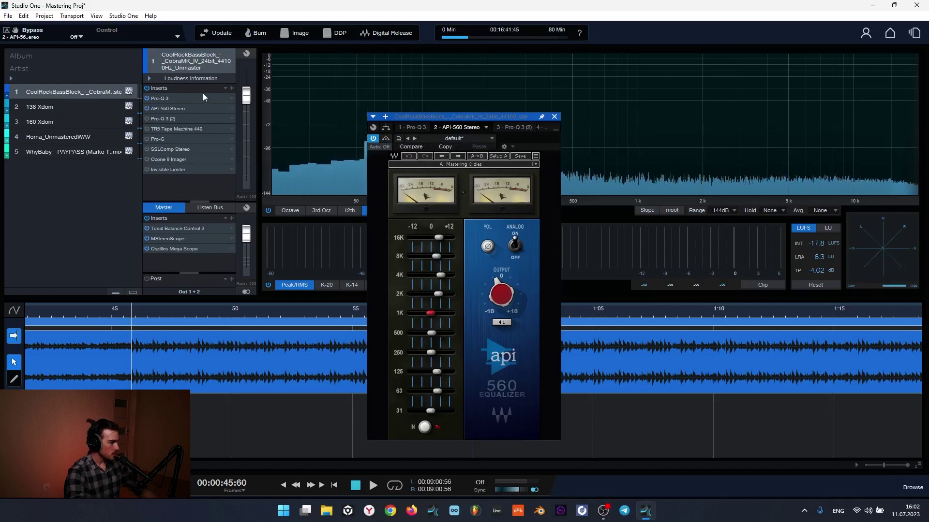
Activate the Pro-Q 3 (2) and TR5 Tape Machine 440 inserts on the CoolRockBassBlock track and open their editors
{"action": "left_click", "coordinate": [164, 118]}
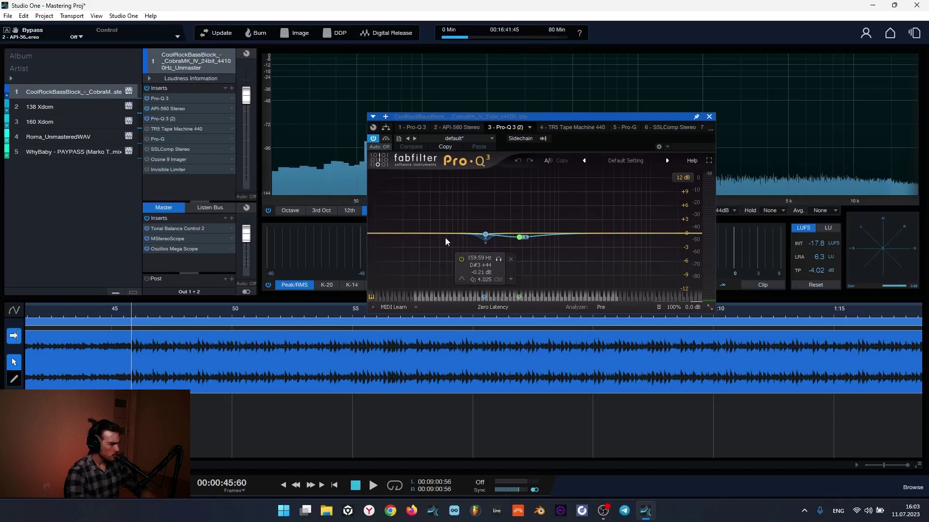
{"action": "left_click", "coordinate": [177, 131]}
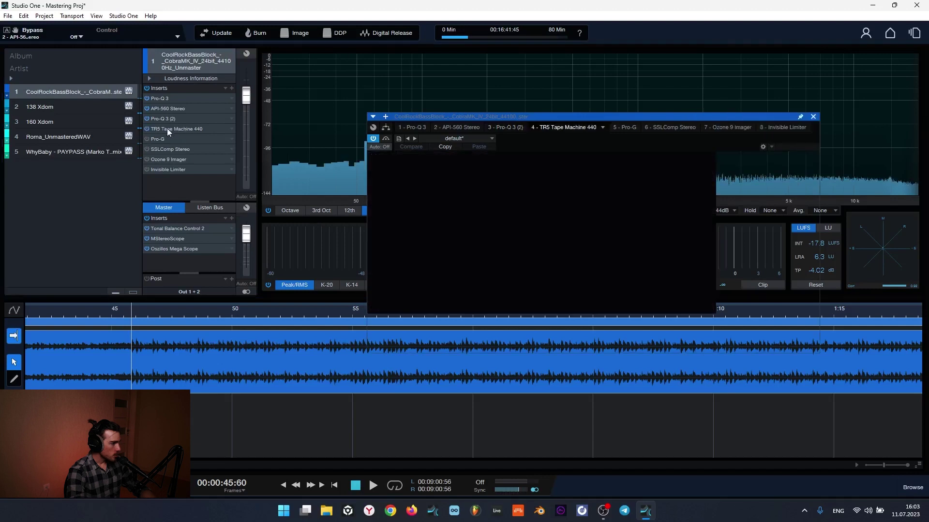
{"action": "left_click_drag", "start_coordinate": [504, 117], "coordinate": [366, 124]}
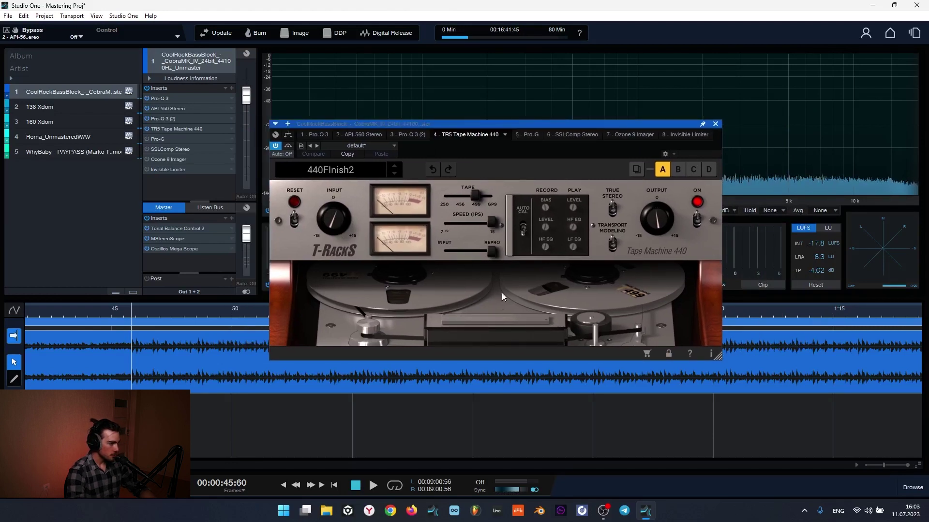
{"action": "left_click_drag", "start_coordinate": [527, 124], "coordinate": [561, 135]}
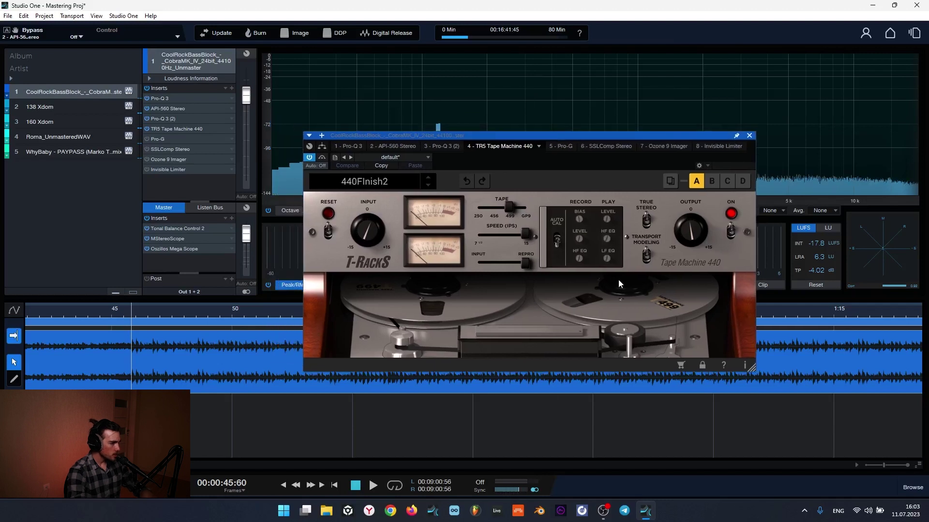
Play the track from about 0:45 and compare the TR5 Tape Machine 440 sound with bypass on and off
{"action": "left_click", "coordinate": [323, 158]}
{"action": "key", "text": "space"}
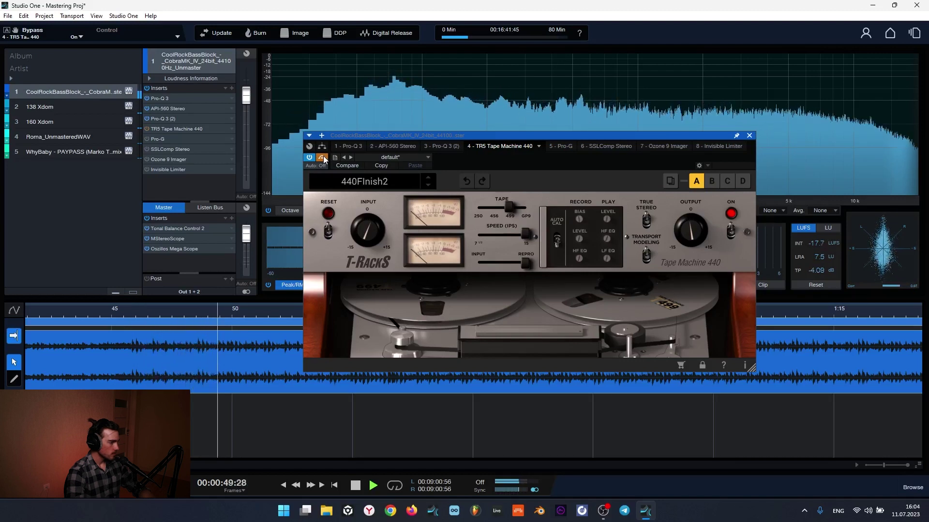
{"action": "key", "text": "space"}
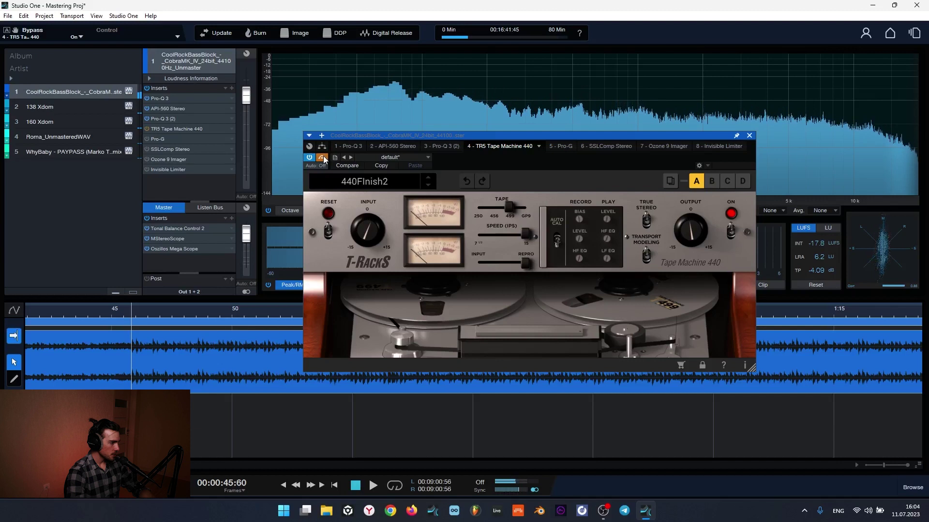
{"action": "left_click", "coordinate": [321, 158]}
{"action": "key", "text": "space"}
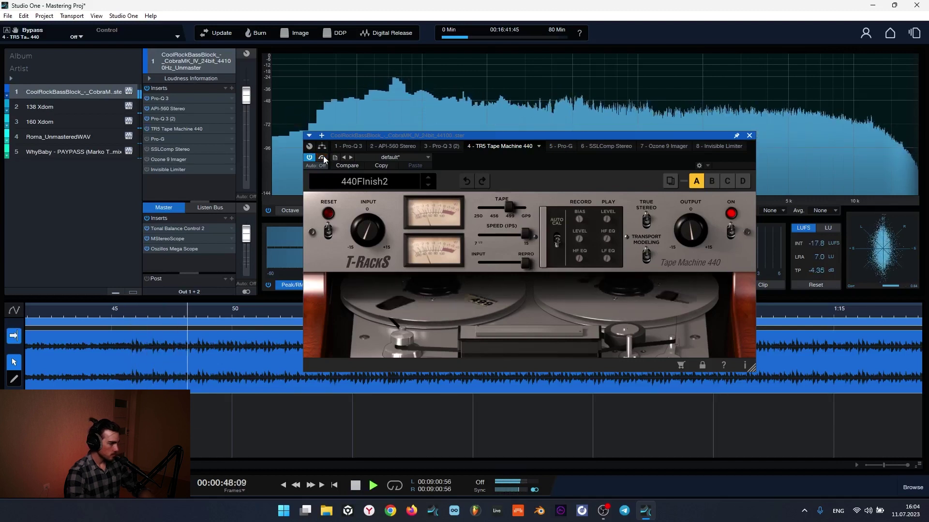
{"action": "left_click", "coordinate": [321, 157]}
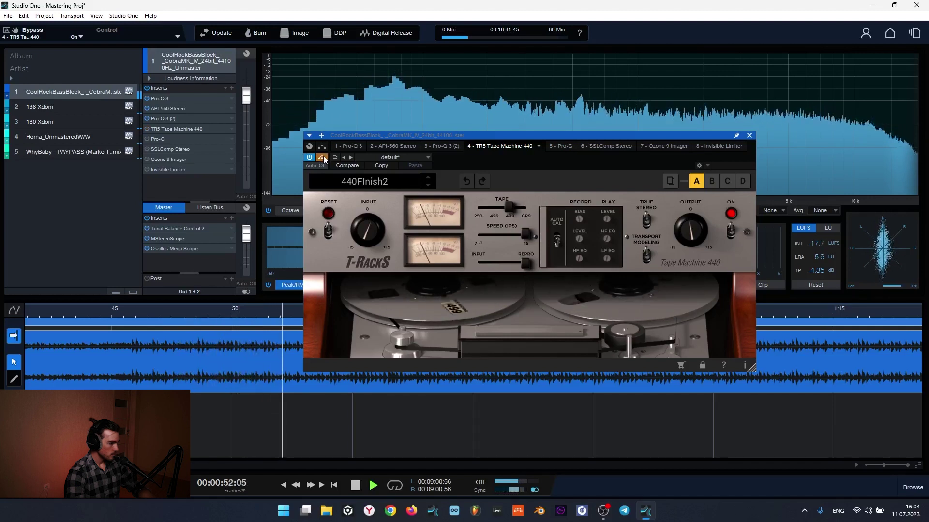
{"action": "left_click", "coordinate": [322, 158]}
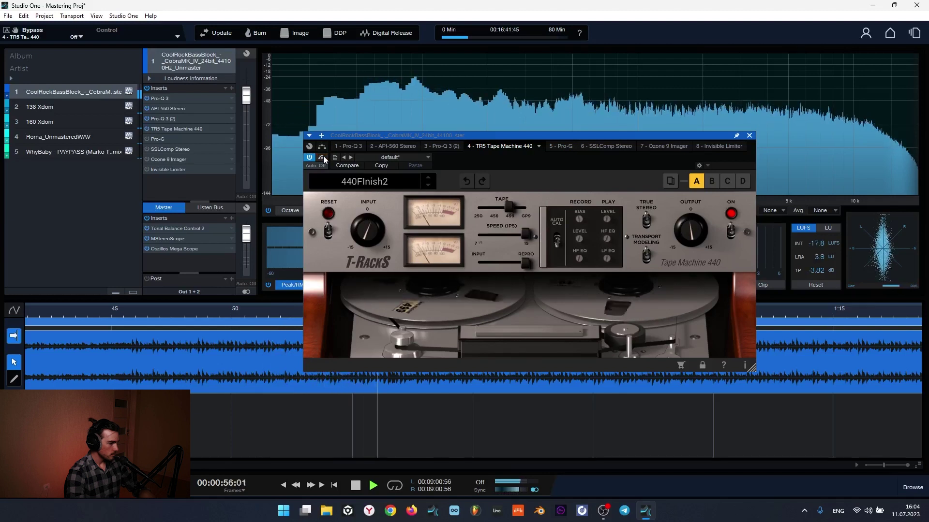
{"action": "key", "text": "space"}
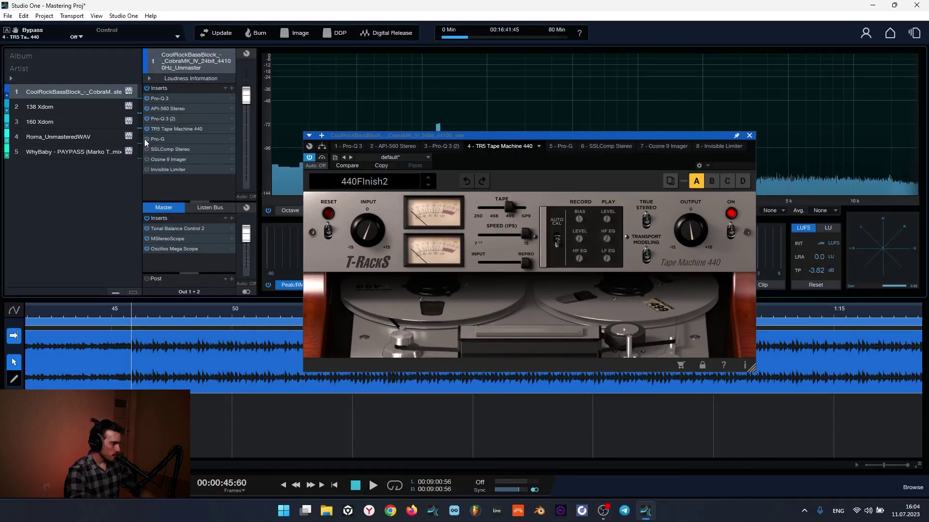
Activate and open the Pro-G insert, and compare its sound with bypass on and off during playback from about 0:45
{"action": "double_click", "coordinate": [165, 138]}
{"action": "left_click_drag", "start_coordinate": [472, 136], "coordinate": [431, 141]}
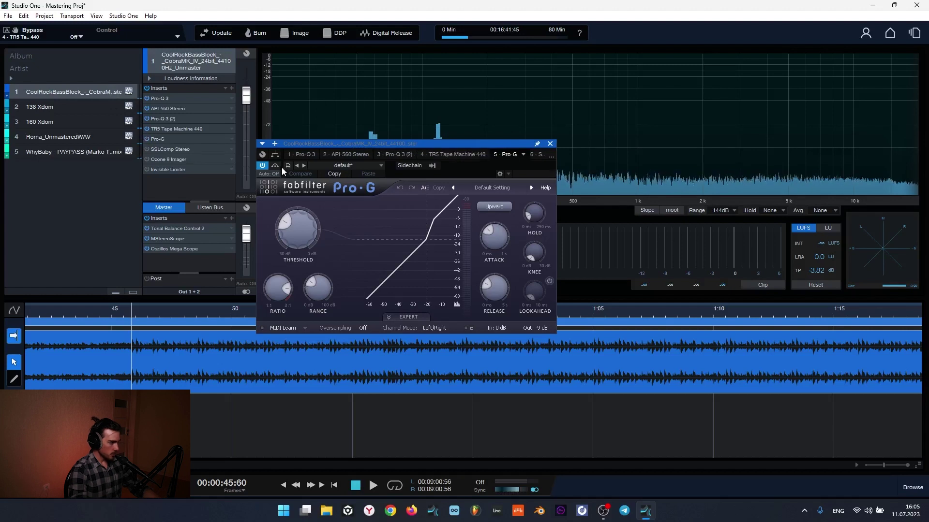
{"action": "key", "text": "space"}
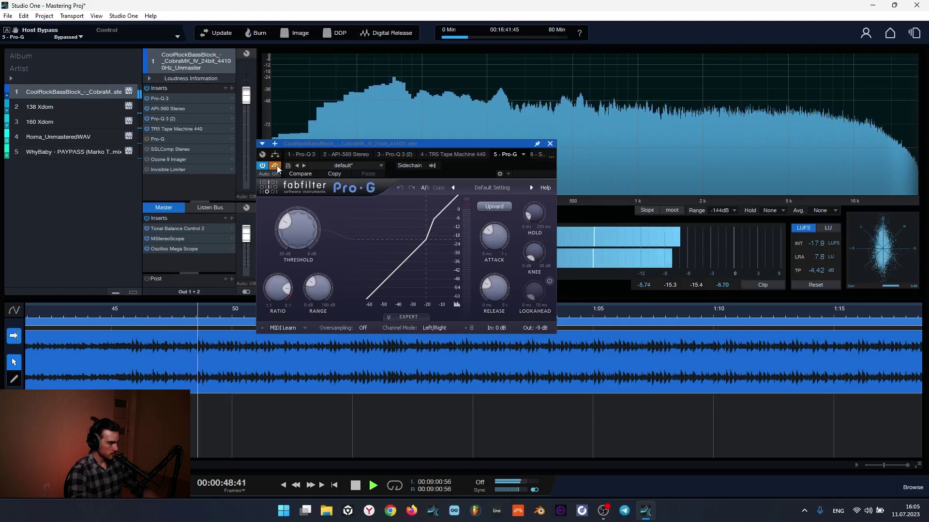
{"action": "left_click", "coordinate": [276, 166]}
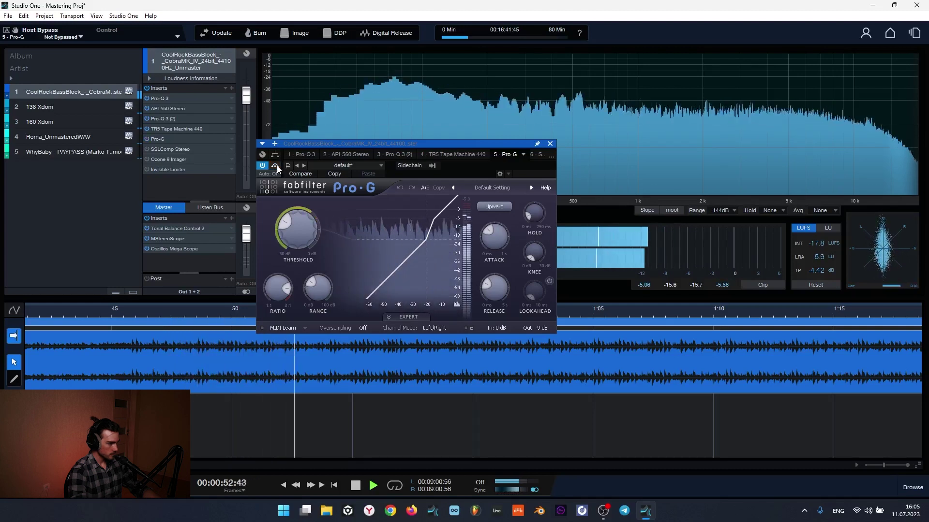
{"action": "left_click", "coordinate": [275, 165]}
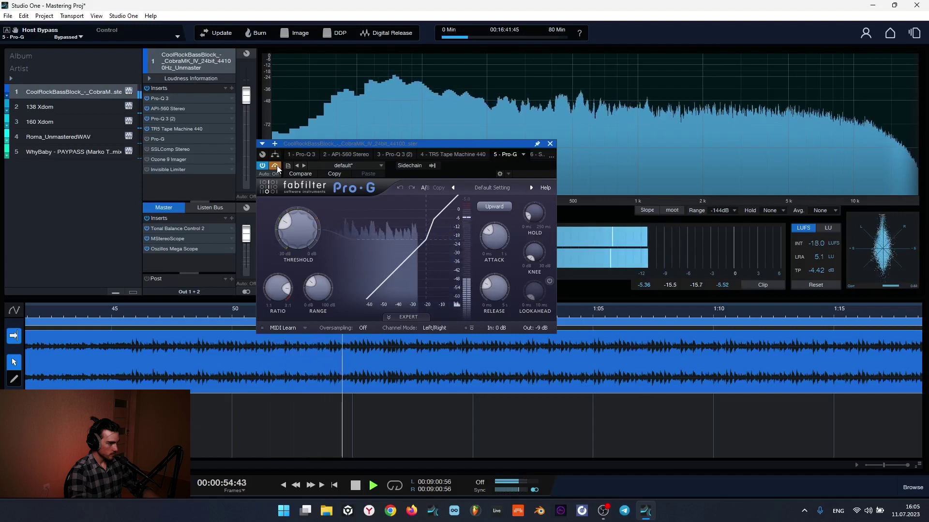
{"action": "left_click", "coordinate": [275, 166]}
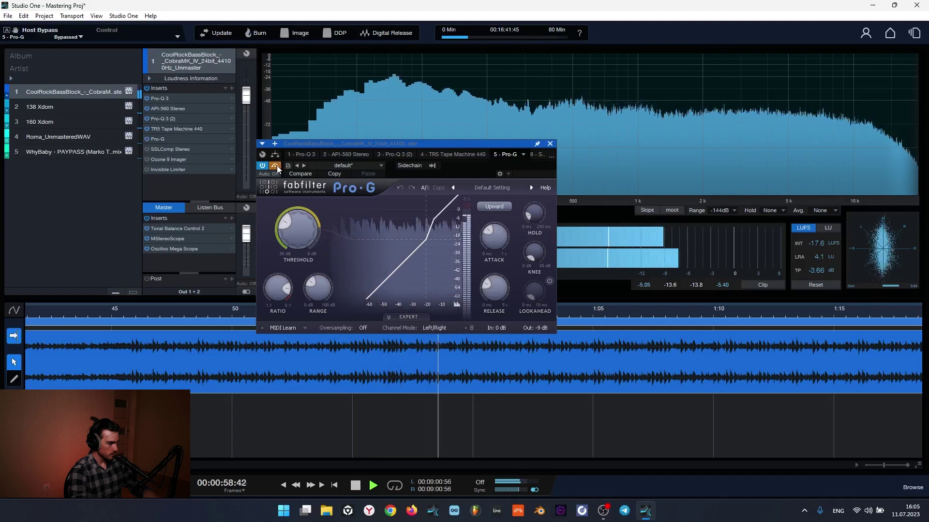
{"action": "left_click", "coordinate": [275, 166]}
{"action": "left_click", "coordinate": [275, 166]}
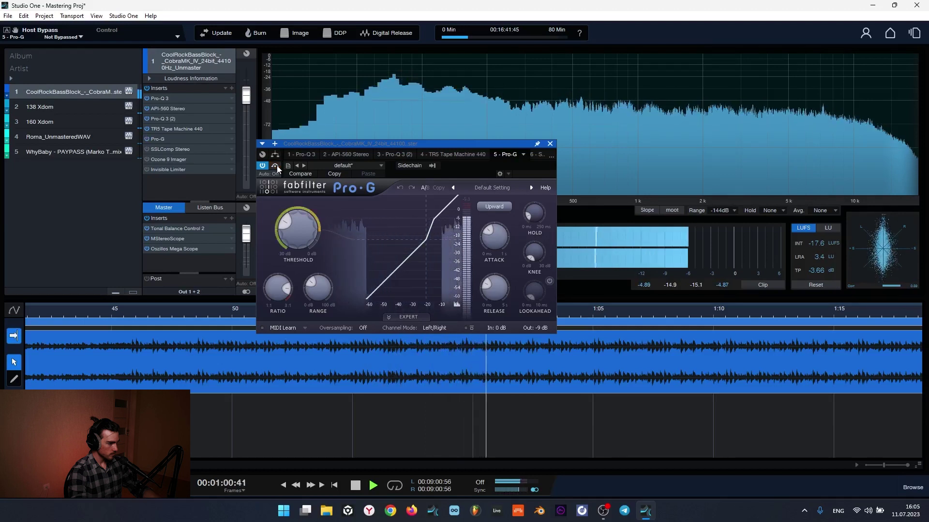
{"action": "key", "text": "space"}
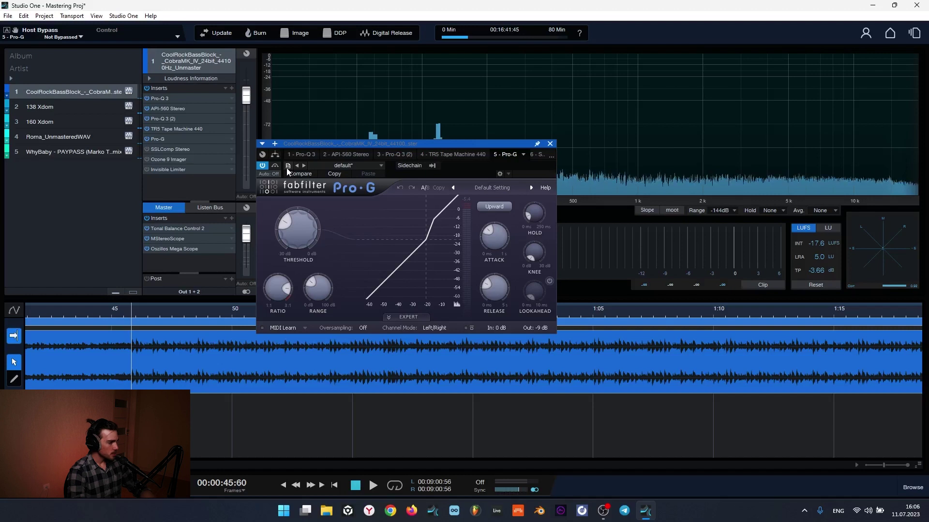
{"action": "mouse_move", "coordinate": [309, 232]}
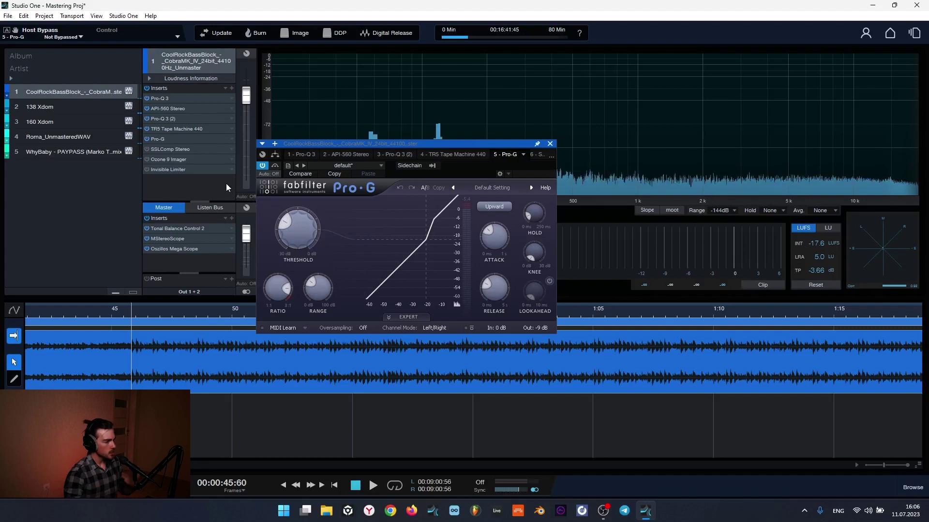
Activate the SSLComp Stereo insert on the CoolRockBassBlock track and open its editor beside the insert list
{"action": "left_click", "coordinate": [147, 150]}
{"action": "double_click", "coordinate": [181, 150]}
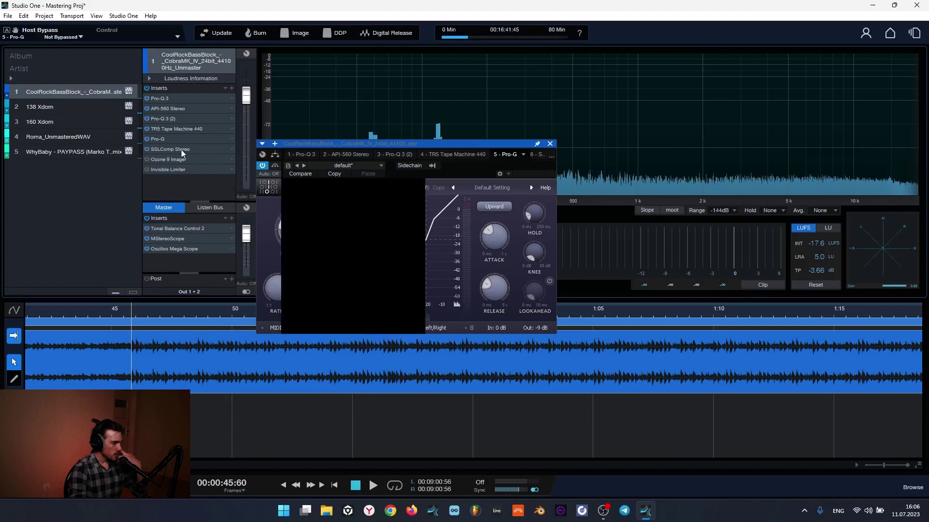
{"action": "left_click_drag", "start_coordinate": [332, 145], "coordinate": [398, 86]}
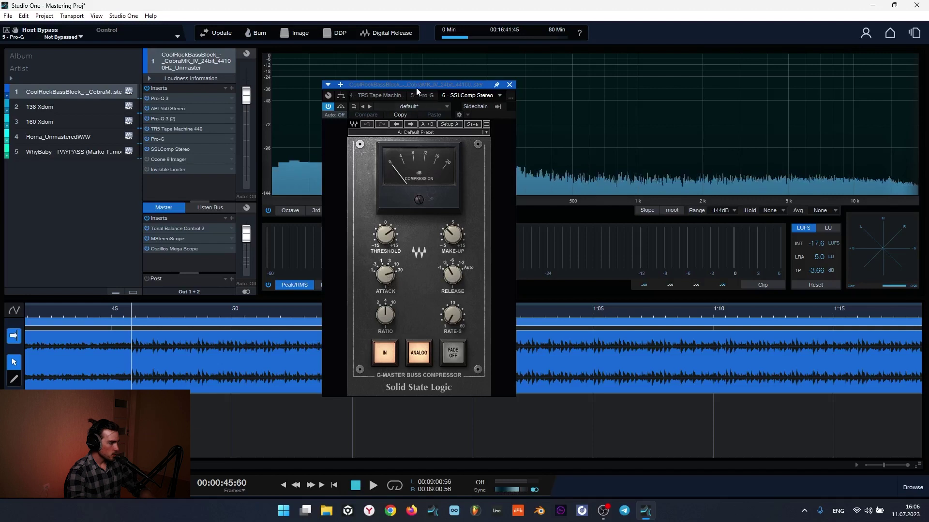
{"action": "left_click_drag", "start_coordinate": [416, 91], "coordinate": [419, 108]}
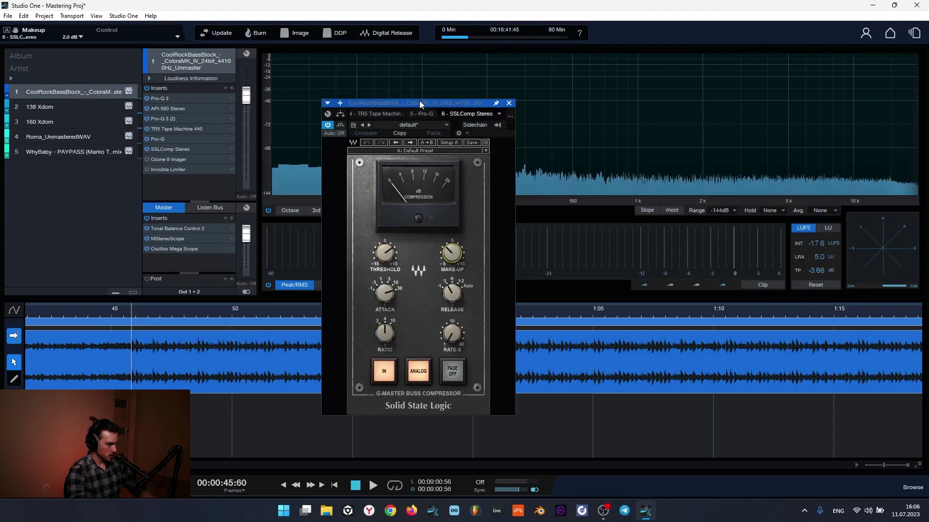
{"action": "left_click_drag", "start_coordinate": [425, 103], "coordinate": [451, 106]}
Play the track from about 0:45 and compare the SSLComp Stereo compression with bypass on and off
{"action": "key", "text": "space"}
{"action": "left_click", "coordinate": [368, 128]}
{"action": "left_click", "coordinate": [368, 127]}
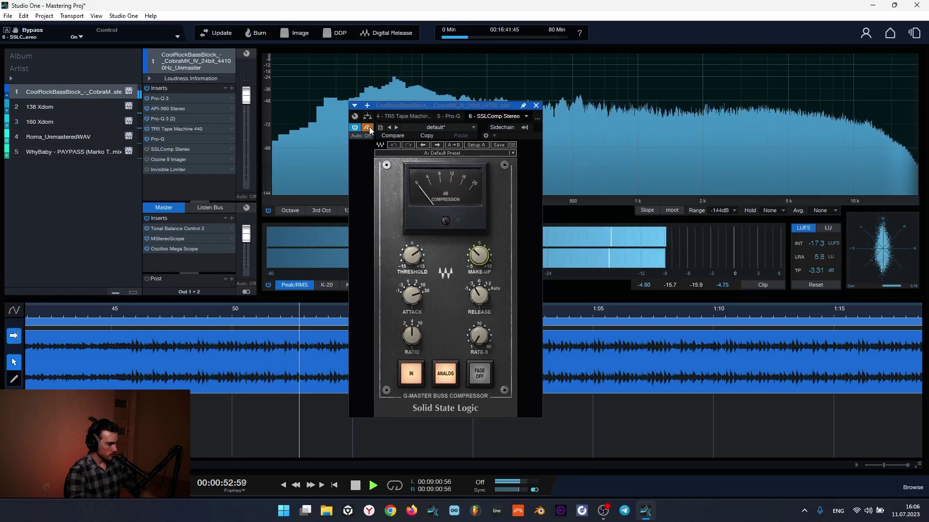
{"action": "key", "text": "space"}
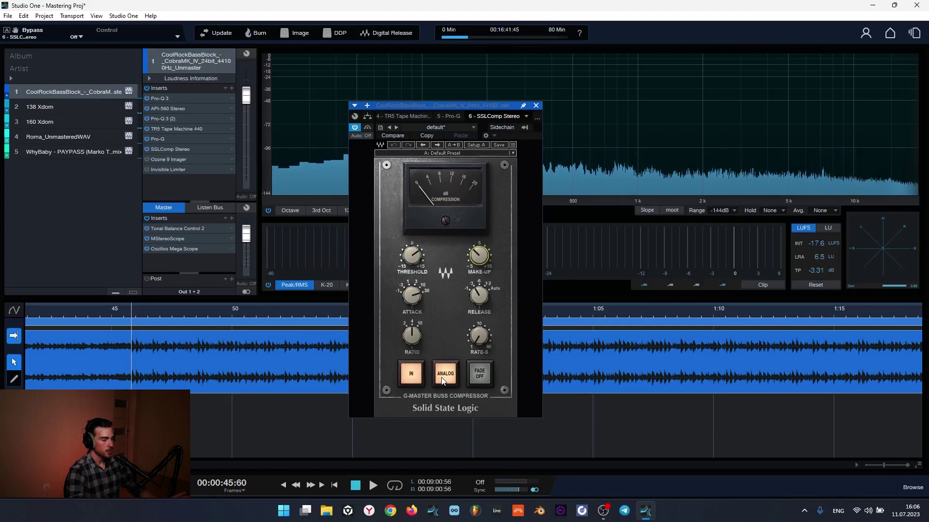
Move the SSLComp Stereo window off the spectrum analyzer and examine the low-frequency part of the spectrum
{"action": "left_click_drag", "start_coordinate": [449, 109], "coordinate": [115, 176]}
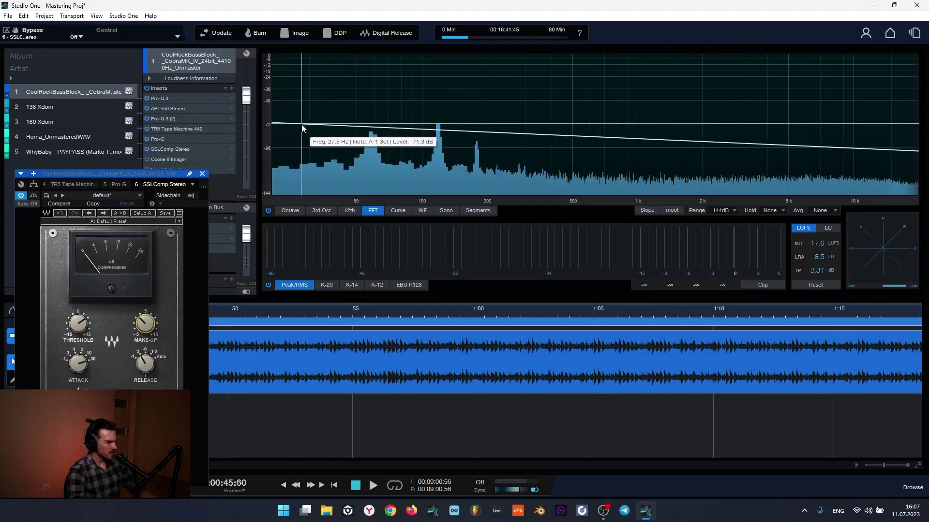
{"action": "left_click_drag", "start_coordinate": [114, 174], "coordinate": [312, 160]}
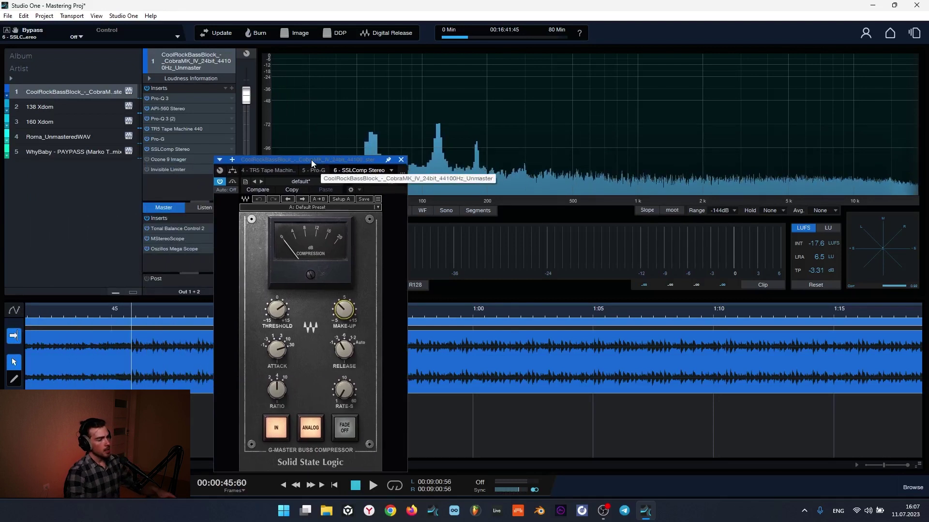
{"action": "left_click_drag", "start_coordinate": [311, 159], "coordinate": [614, 113]}
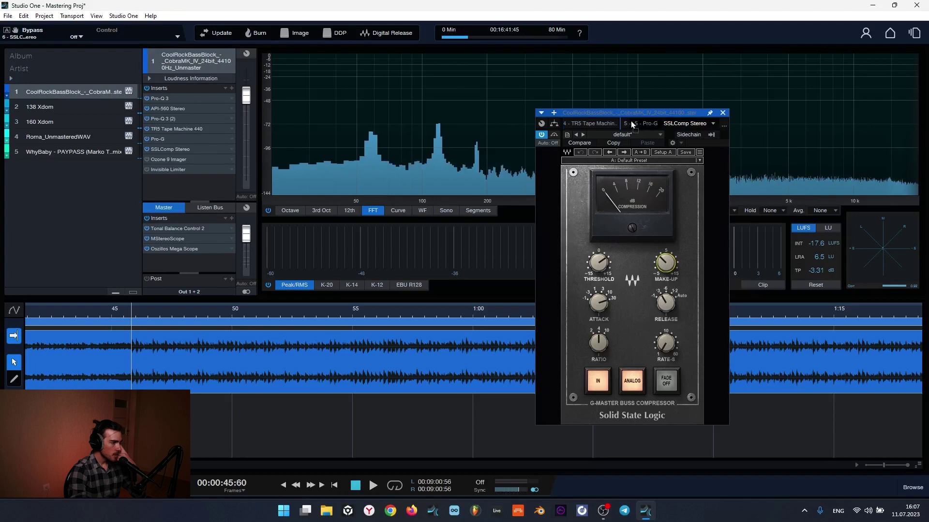
{"action": "left_click_drag", "start_coordinate": [650, 113], "coordinate": [617, 122]}
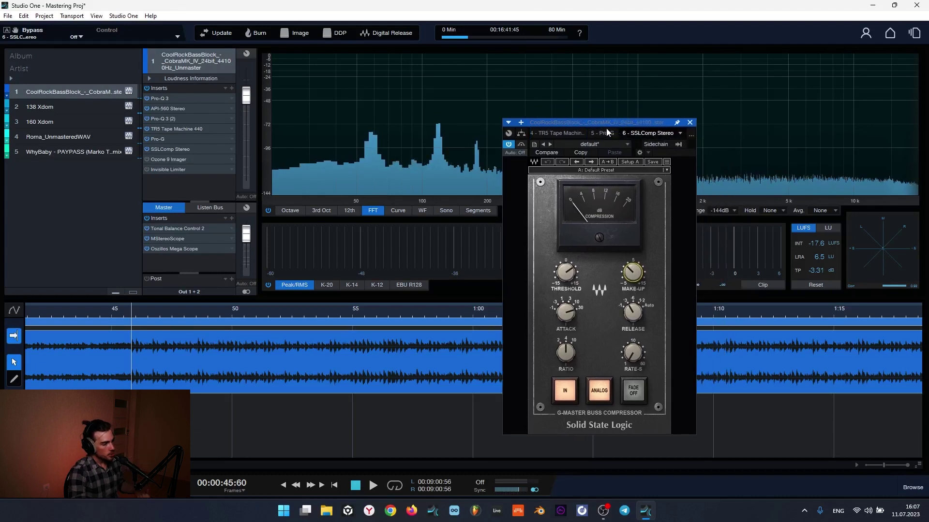
Activate the Ozone 9 Imager insert, open its editor and play the track from about 0:45 through it
{"action": "double_click", "coordinate": [175, 159]}
{"action": "left_click_drag", "start_coordinate": [687, 122], "coordinate": [405, 130]}
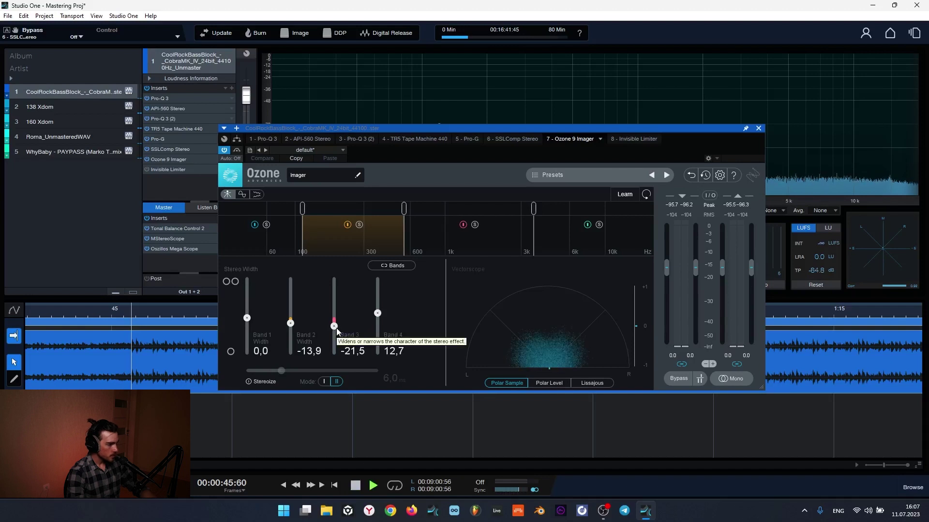
{"action": "key", "text": "space"}
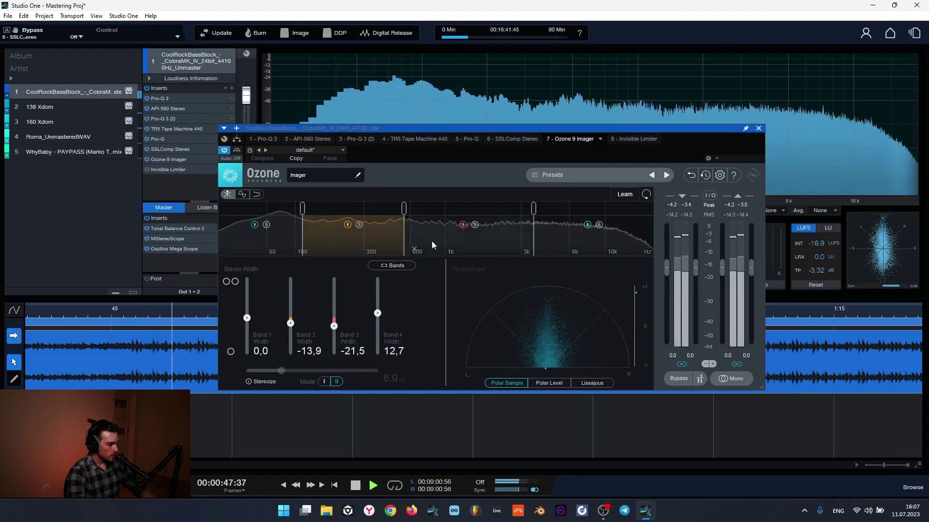
Solo Band 2 and Band 3 in the Ozone 9 Imager, listen to them, and stop playback
{"action": "left_click", "coordinate": [360, 225]}
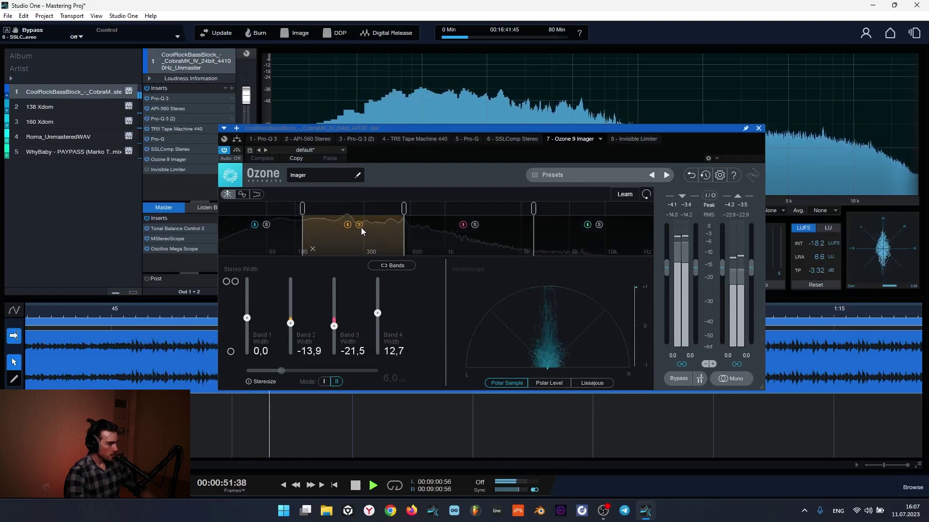
{"action": "left_click", "coordinate": [476, 224]}
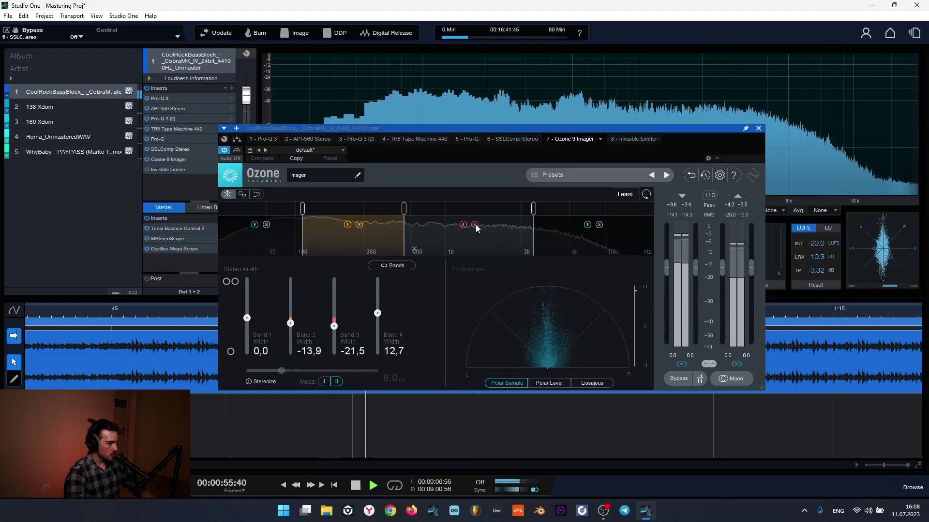
{"action": "key", "text": "space"}
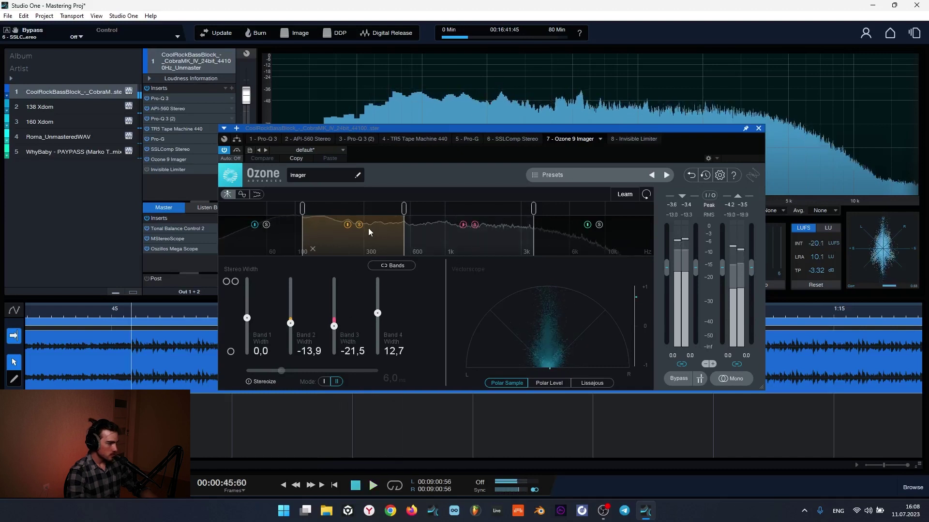
Switch the Band 3 solo in the Ozone 9 Imager, listen to the soloed signal, stop playback and close the editor
{"action": "left_click", "coordinate": [475, 225]}
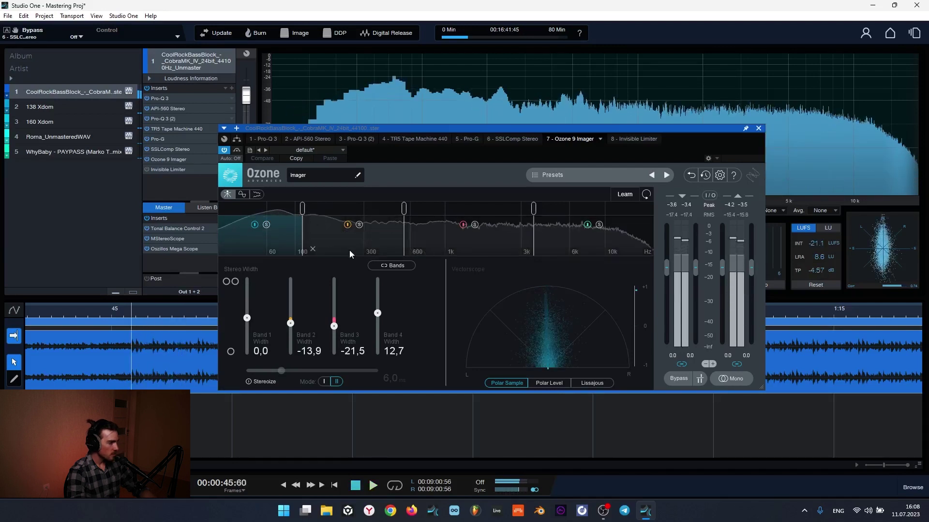
{"action": "key", "text": "space"}
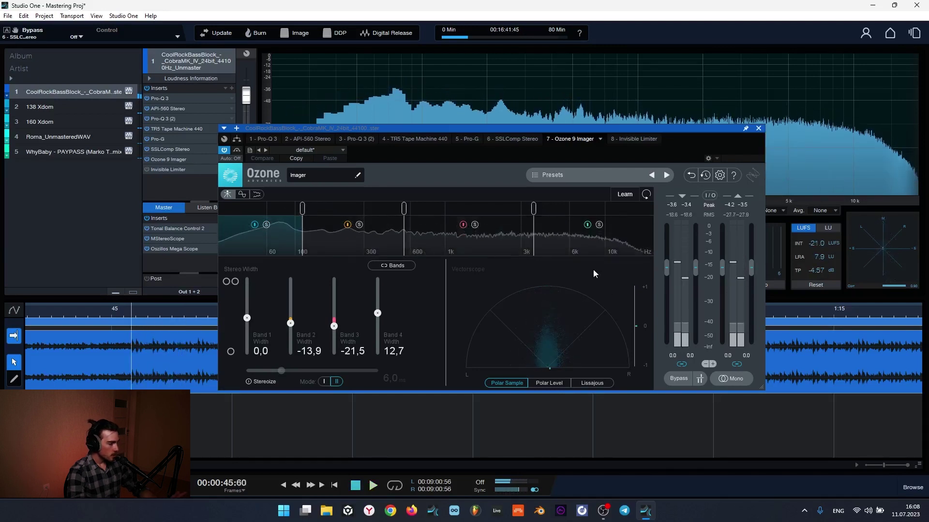
{"action": "left_click", "coordinate": [759, 129]}
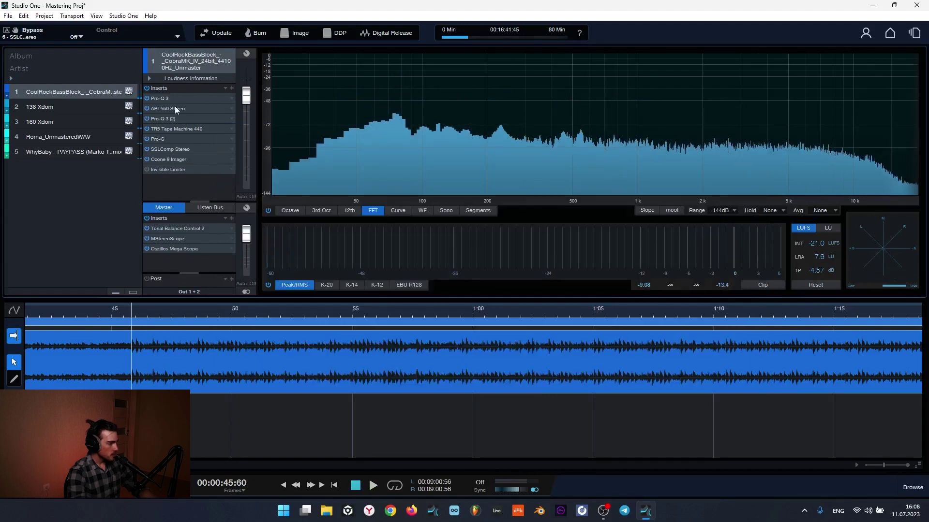
Activate the Invisible Limiter insert, inspect its settings, and play the track from about 0:45 through it, closing its editor
{"action": "double_click", "coordinate": [171, 169]}
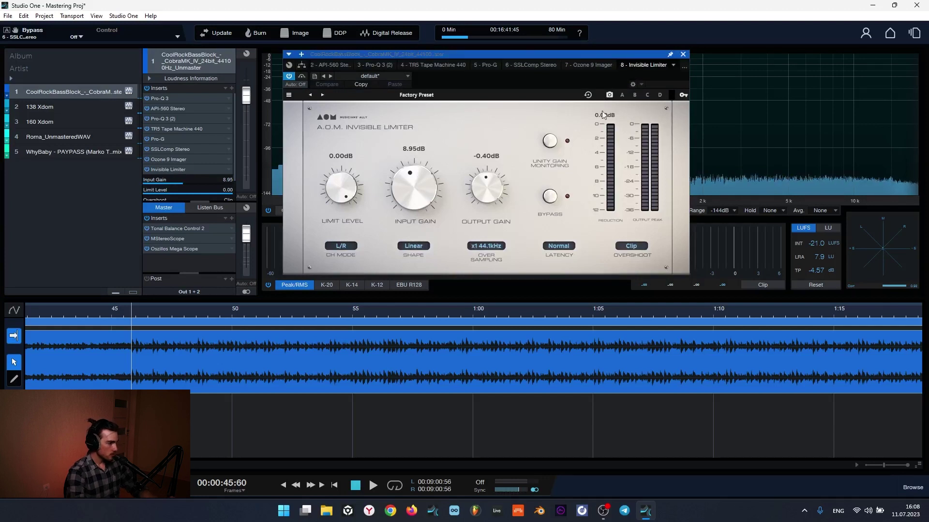
{"action": "left_click_drag", "start_coordinate": [512, 56], "coordinate": [517, 106]}
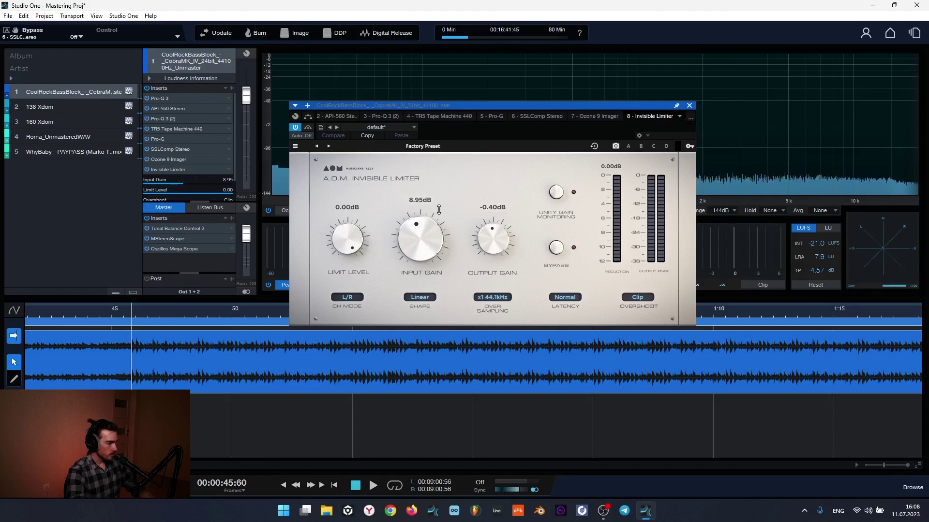
{"action": "key", "text": "space"}
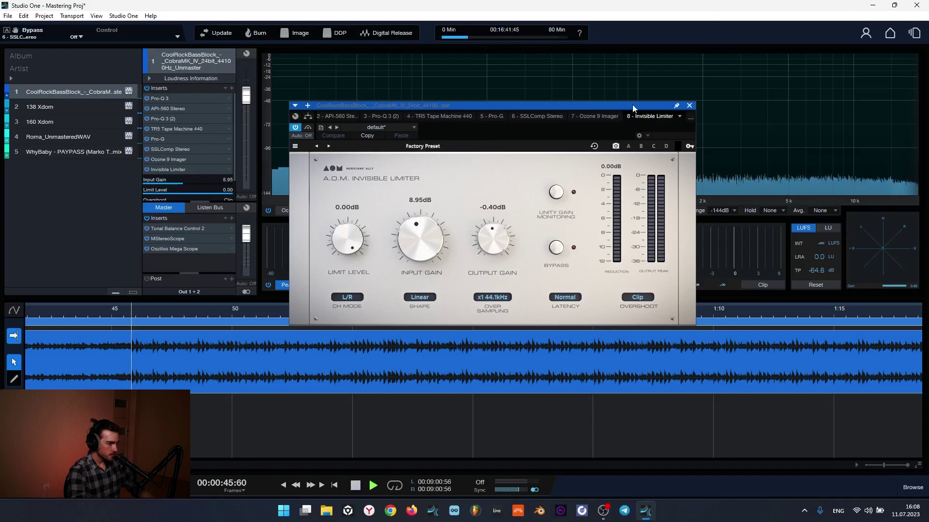
{"action": "left_click", "coordinate": [690, 105]}
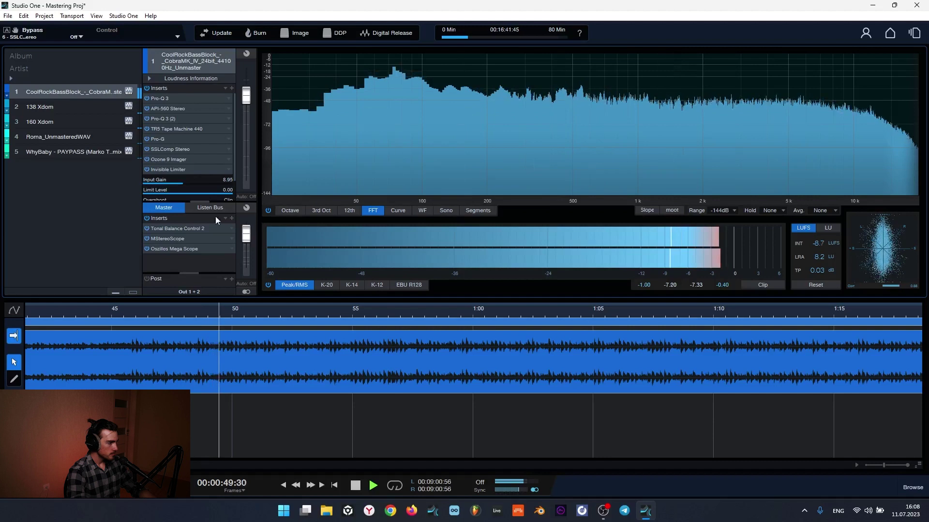
Open Oszillos Mega Scope on the master during playback, freeze its waveform and stop the track to examine the peaks
{"action": "left_click", "coordinate": [176, 169]}
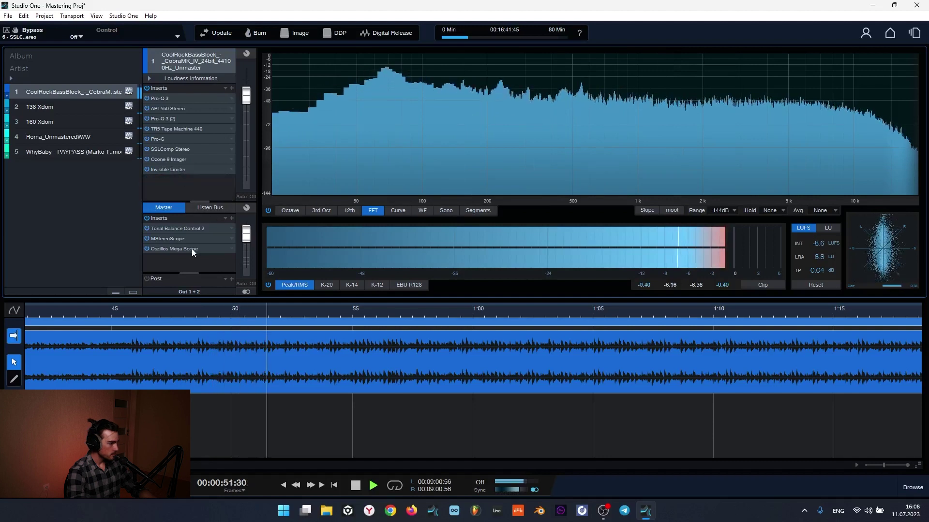
{"action": "left_click", "coordinate": [191, 248]}
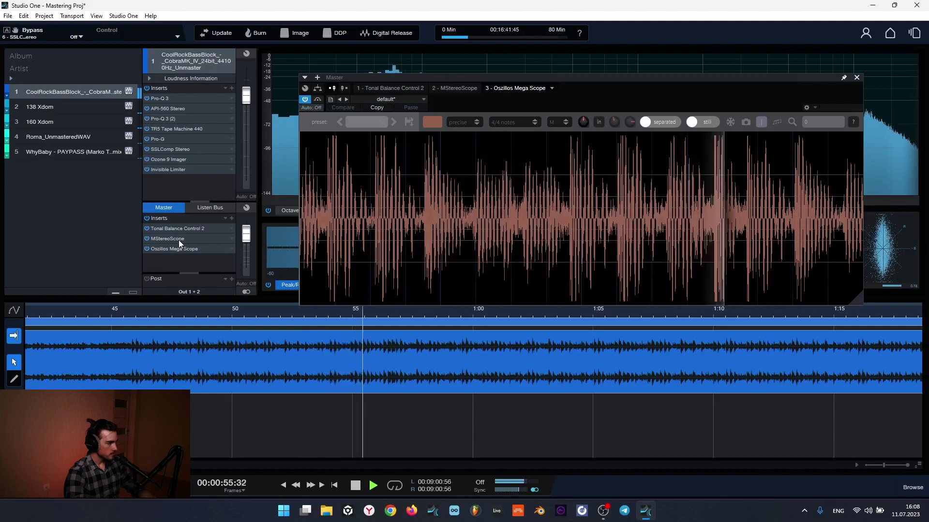
{"action": "left_click", "coordinate": [731, 123]}
{"action": "key", "text": "space"}
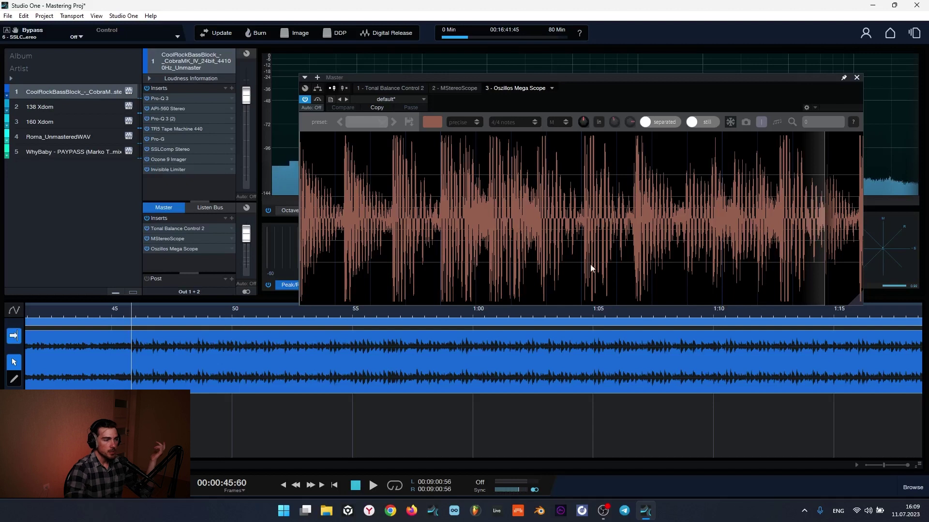
{"action": "left_click_drag", "start_coordinate": [635, 83], "coordinate": [452, 96]}
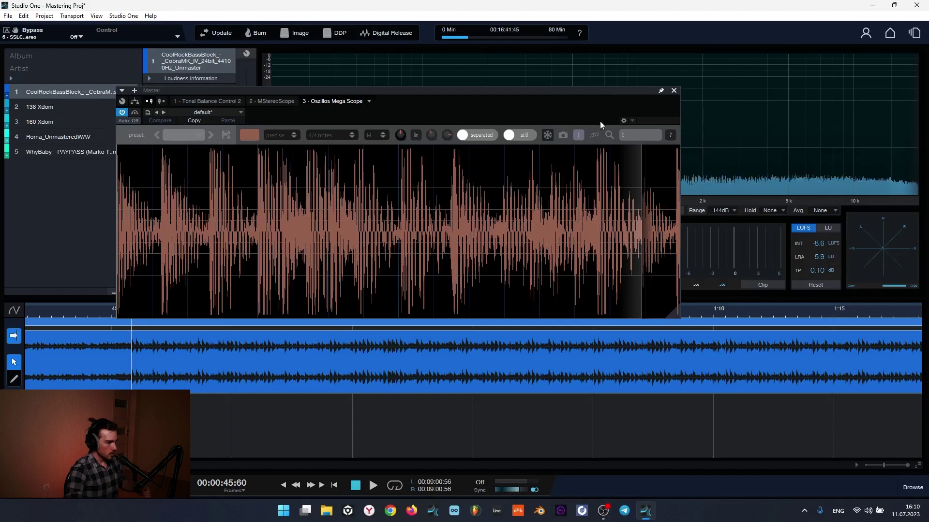
{"action": "left_click_drag", "start_coordinate": [523, 88], "coordinate": [701, 112]}
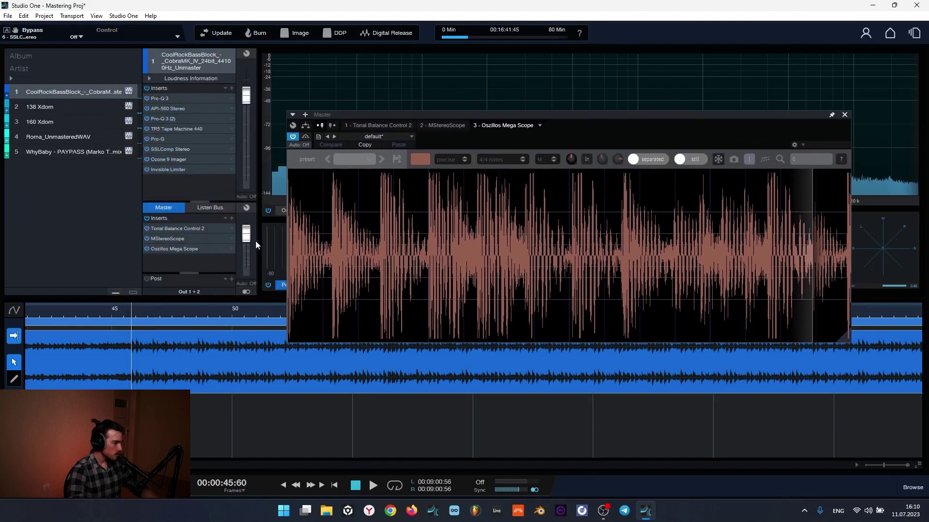
Open Tonal Balance Control 2 on the master and play the track from about 0:45 to compare it with the EDM target curve
{"action": "left_click", "coordinate": [172, 231]}
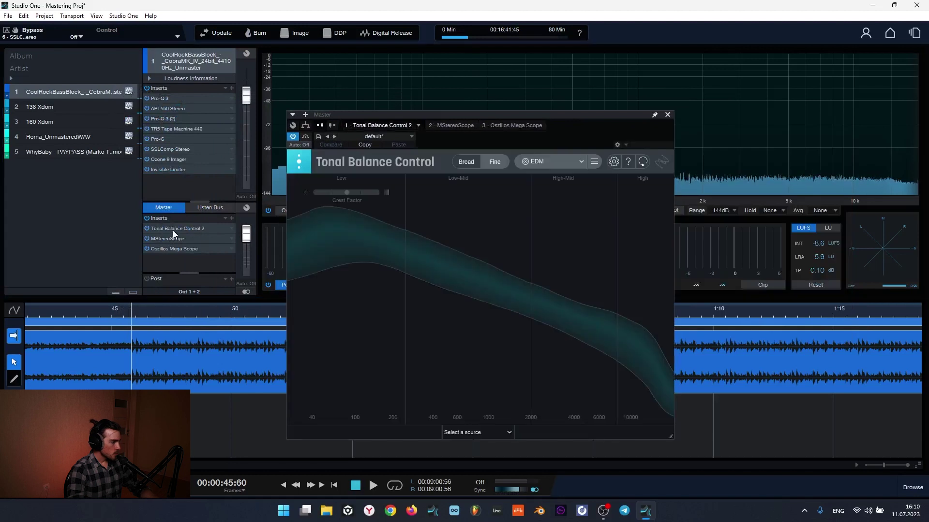
{"action": "left_click_drag", "start_coordinate": [503, 116], "coordinate": [454, 98]}
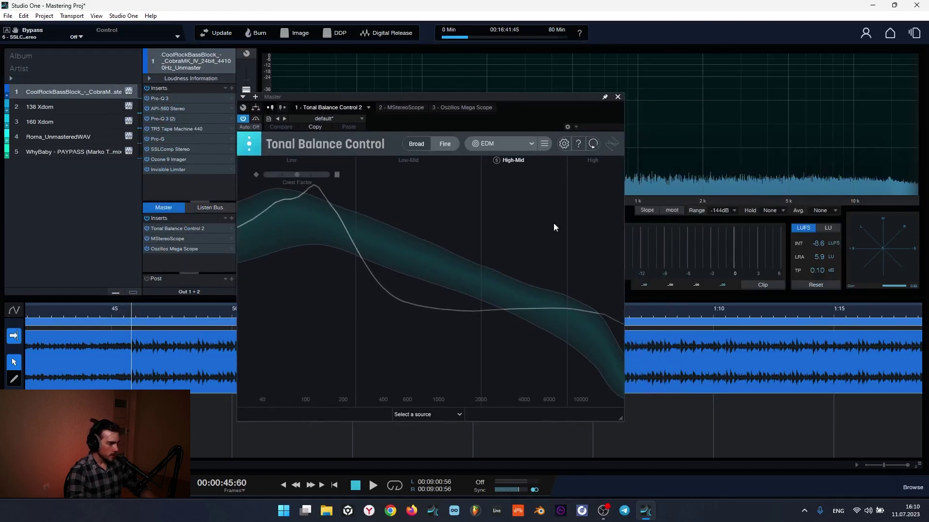
{"action": "key", "text": "space"}
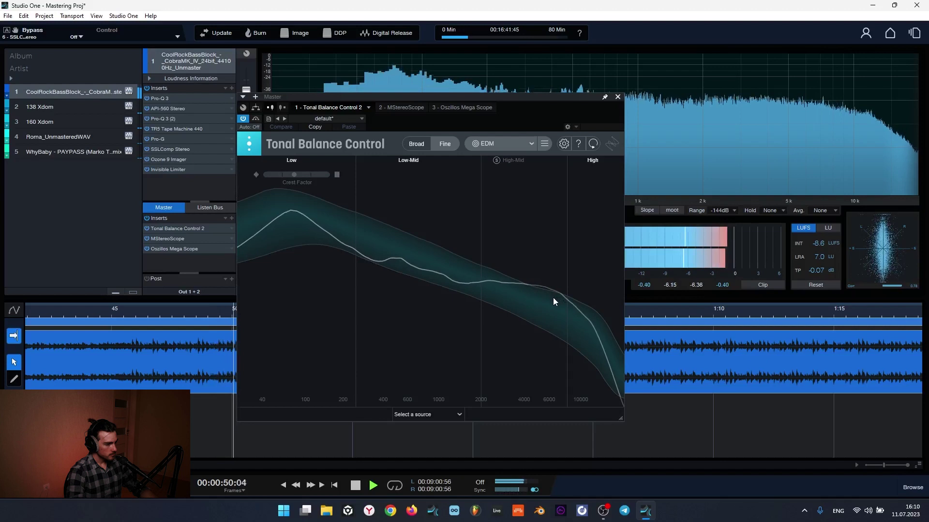
{"action": "key", "text": "space"}
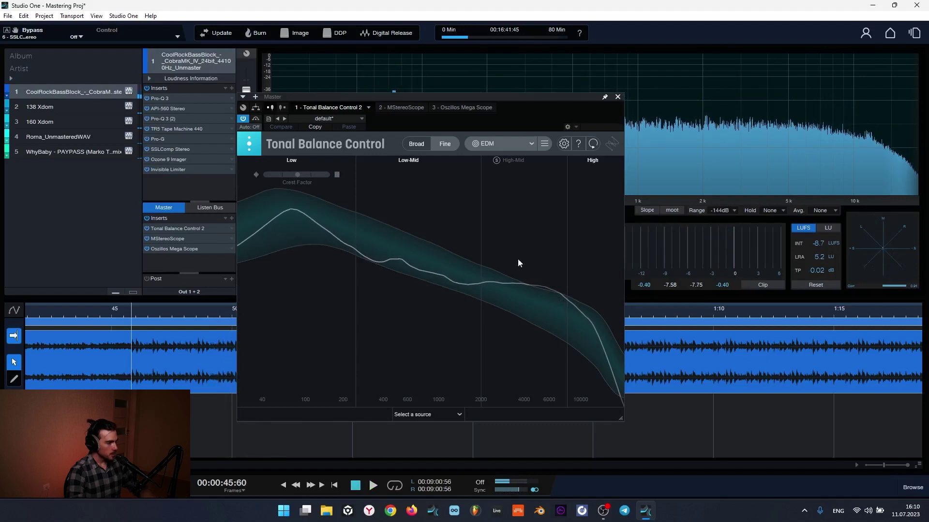
Open MStereoScope on the master, play the track from about 0:45 and listen to only its Side signal
{"action": "left_click_drag", "start_coordinate": [471, 97], "coordinate": [639, 96]}
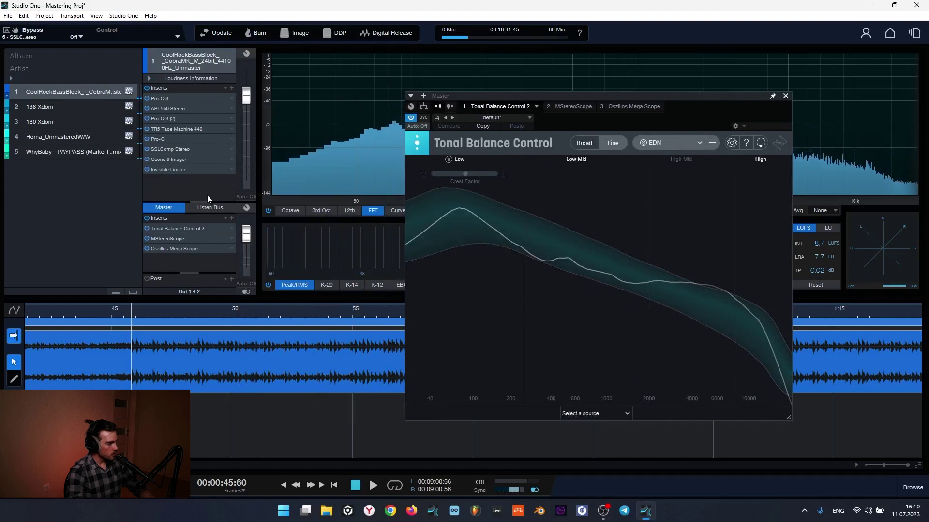
{"action": "left_click", "coordinate": [167, 238]}
{"action": "left_click_drag", "start_coordinate": [534, 96], "coordinate": [386, 105]}
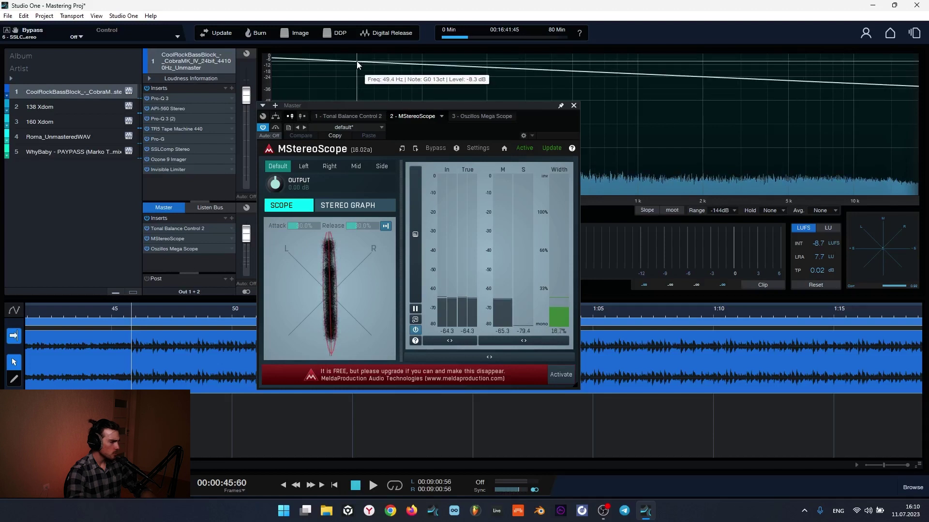
{"action": "left_click_drag", "start_coordinate": [391, 102], "coordinate": [448, 103]}
{"action": "key", "text": "space"}
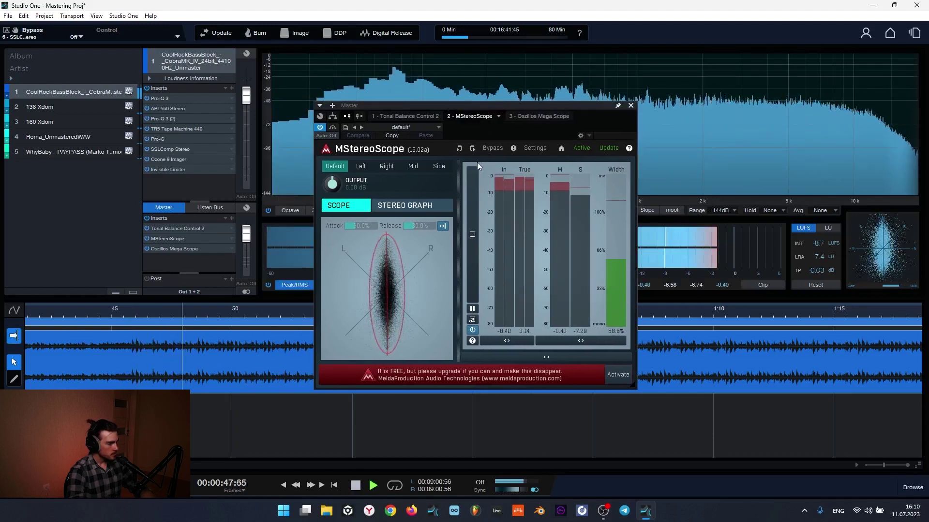
{"action": "left_click", "coordinate": [440, 167]}
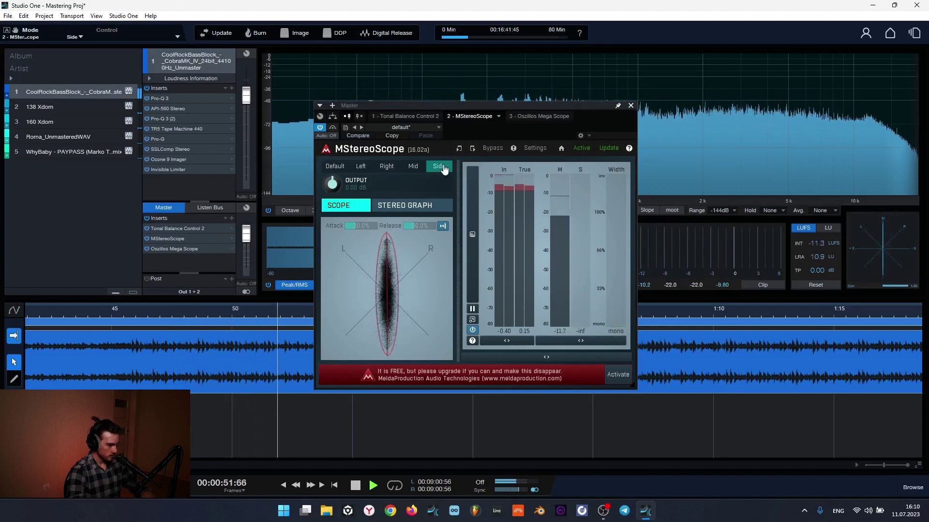
{"action": "key", "text": "space"}
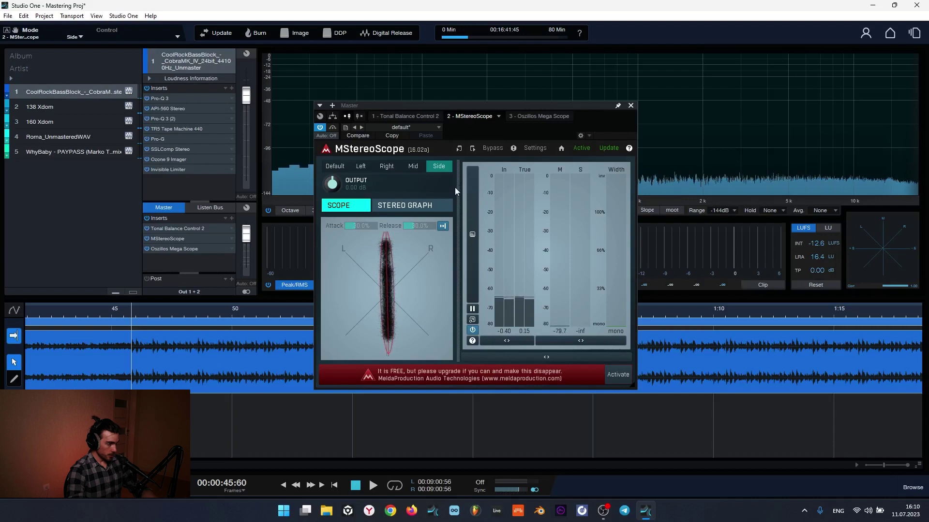
Compare the Mid and Side signals in MStereoScope while playing the track from about 0:45, leaving Mid selected
{"action": "left_click", "coordinate": [412, 167]}
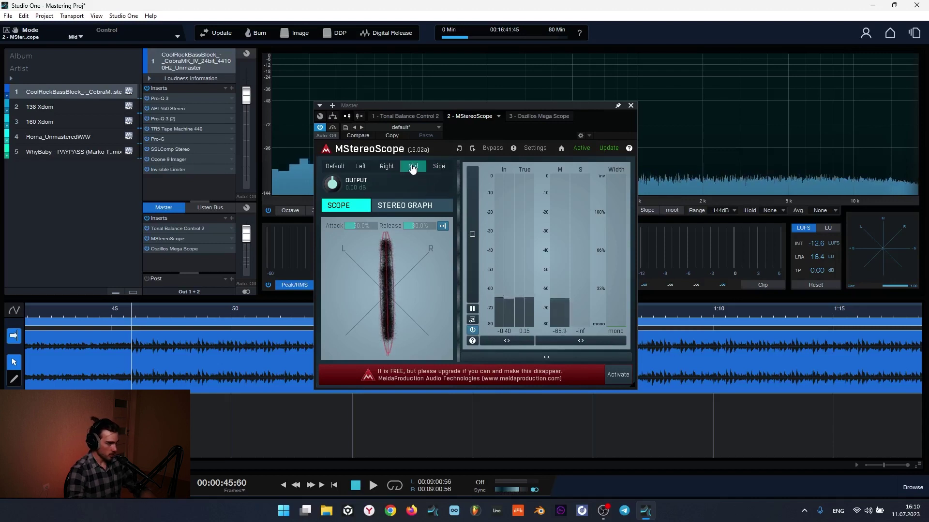
{"action": "key", "text": "space"}
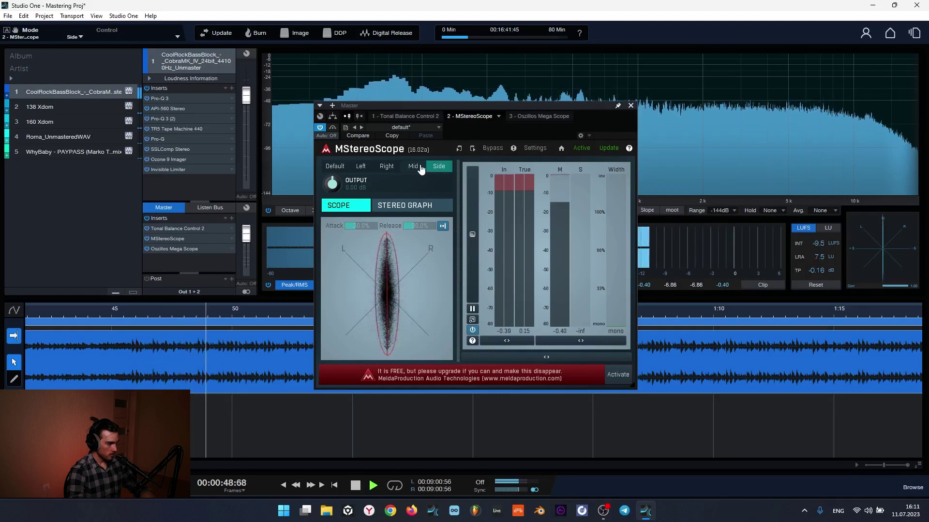
{"action": "key", "text": "space"}
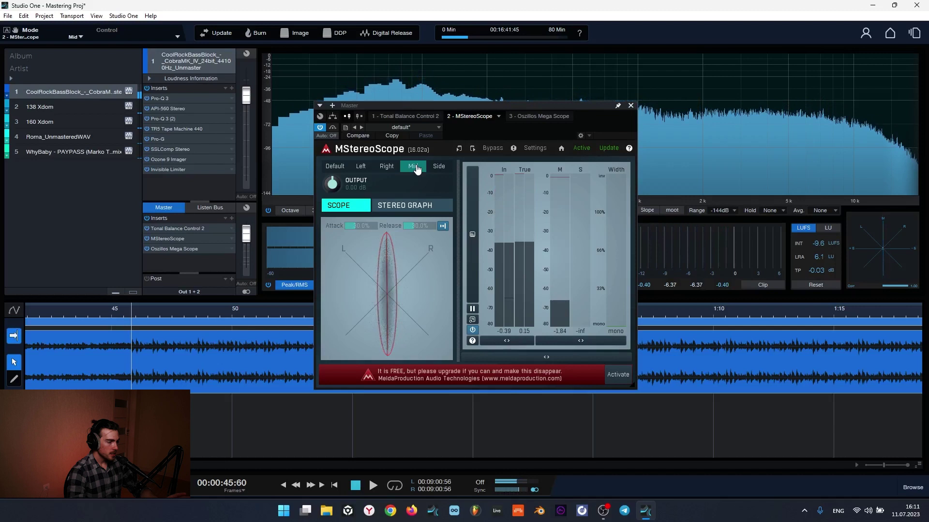
Return MStereoScope to Default mode, play the track to check the stereo width meter, and close the plugin
{"action": "left_click", "coordinate": [335, 166]}
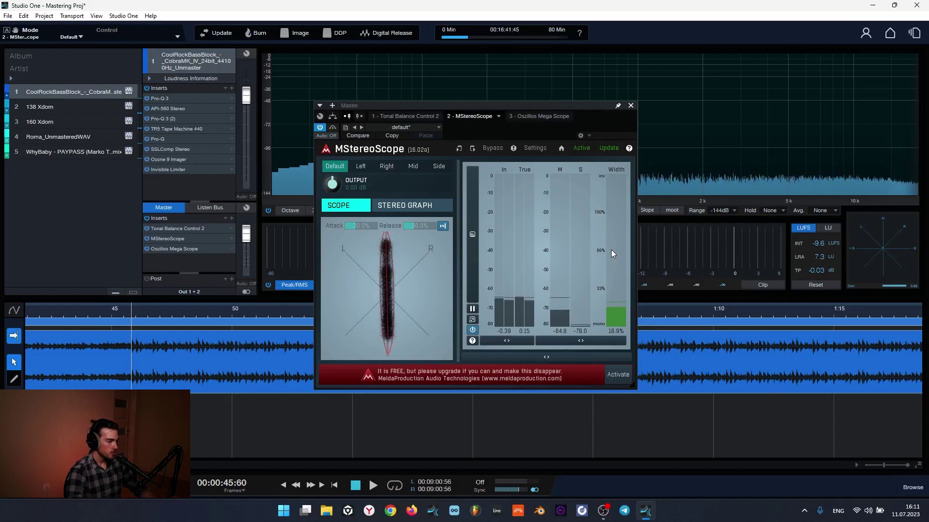
{"action": "key", "text": "space"}
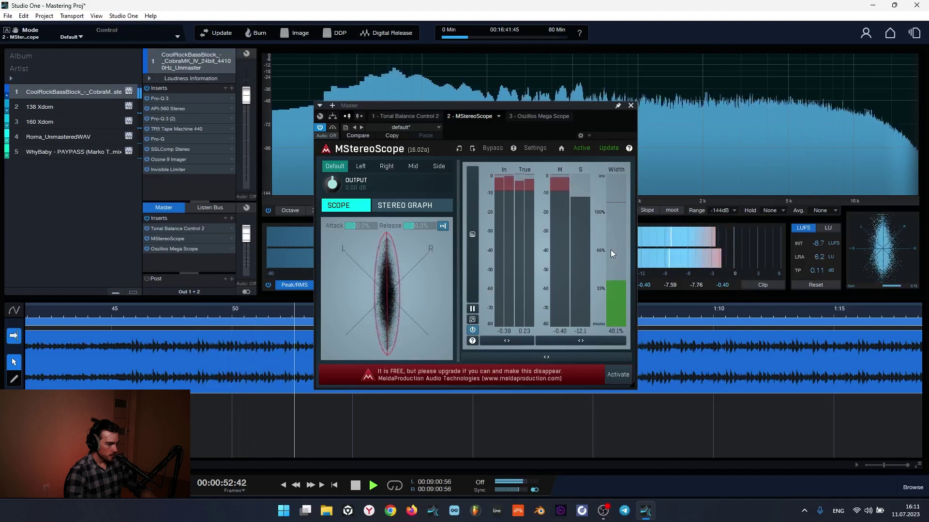
{"action": "key", "text": "space"}
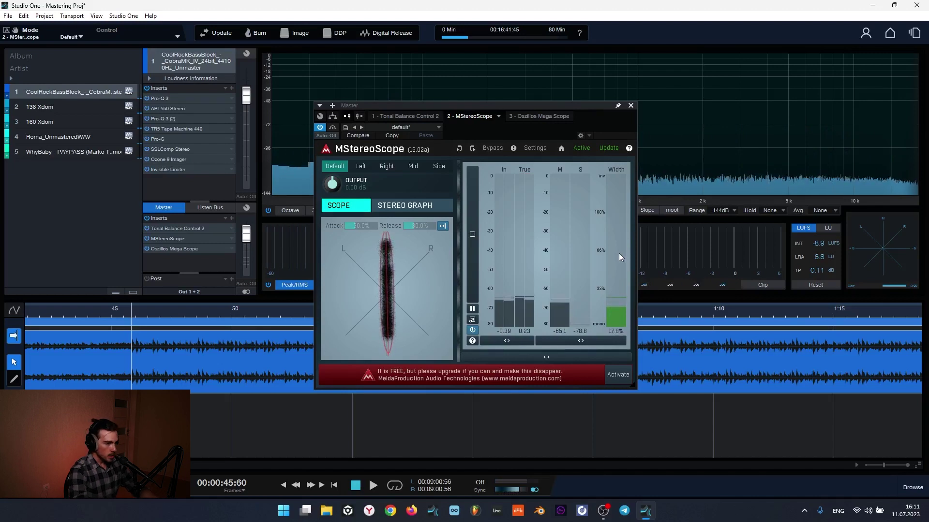
{"action": "left_click", "coordinate": [632, 106]}
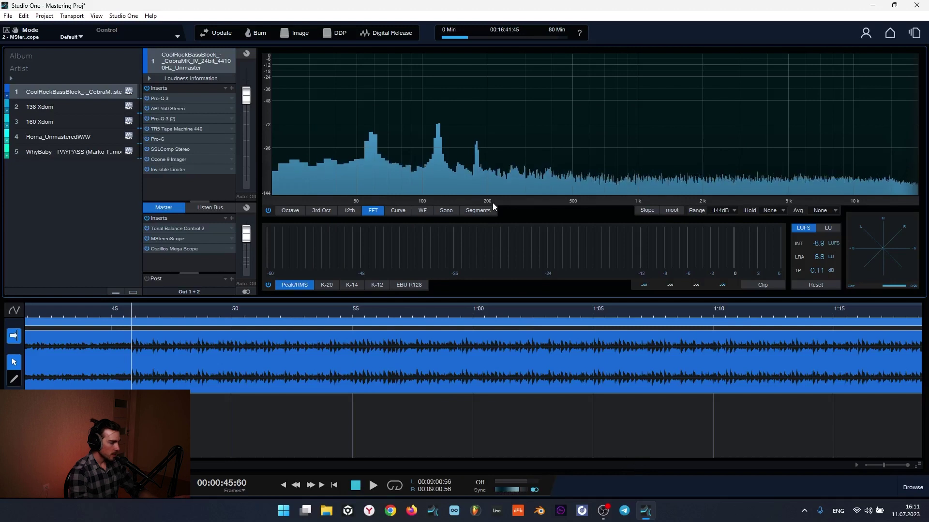
Survey the project timeline and place the playhead at about 5:28, at the start of the 138 Xdom track
{"action": "scroll", "coordinate": [367, 309], "scroll_direction": "down", "scroll_amount": 10}
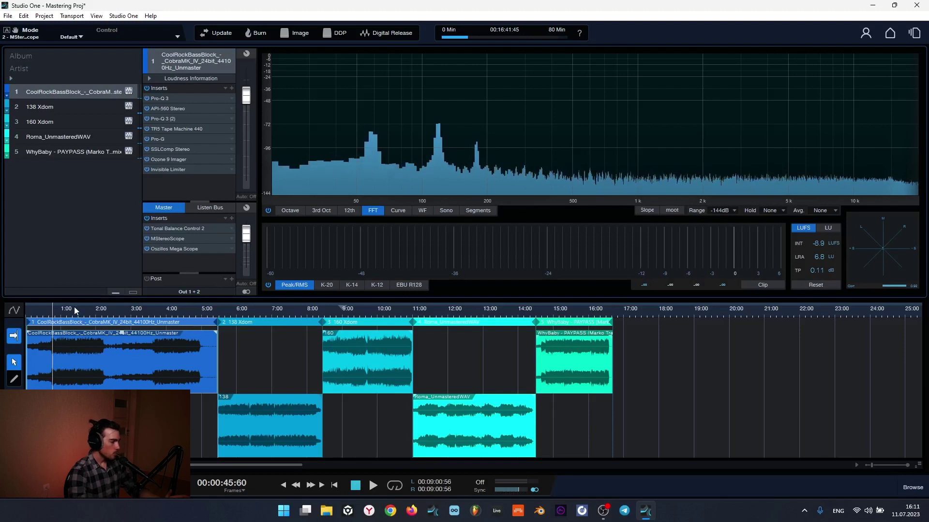
{"action": "scroll", "coordinate": [73, 311], "scroll_direction": "up", "scroll_amount": 3}
{"action": "left_click_drag", "start_coordinate": [141, 465], "coordinate": [101, 465]}
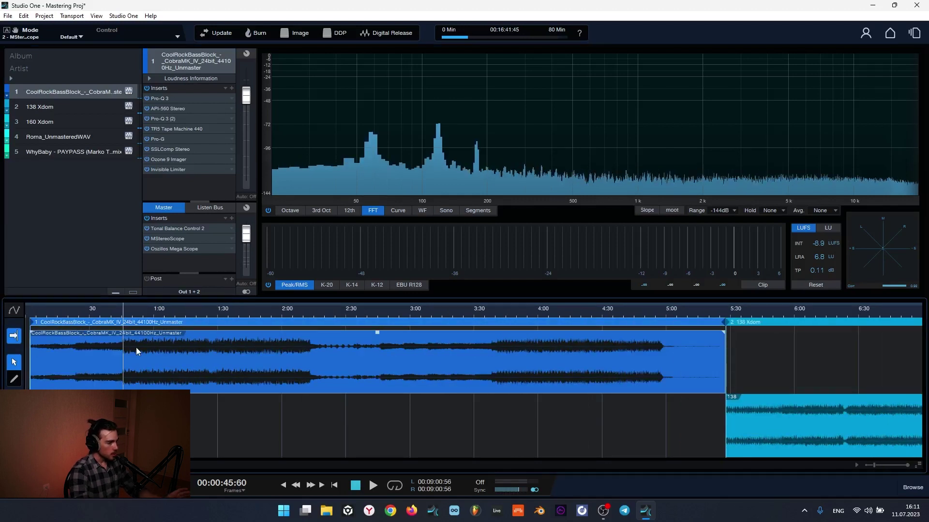
{"action": "scroll", "coordinate": [138, 318], "scroll_direction": "down", "scroll_amount": 2}
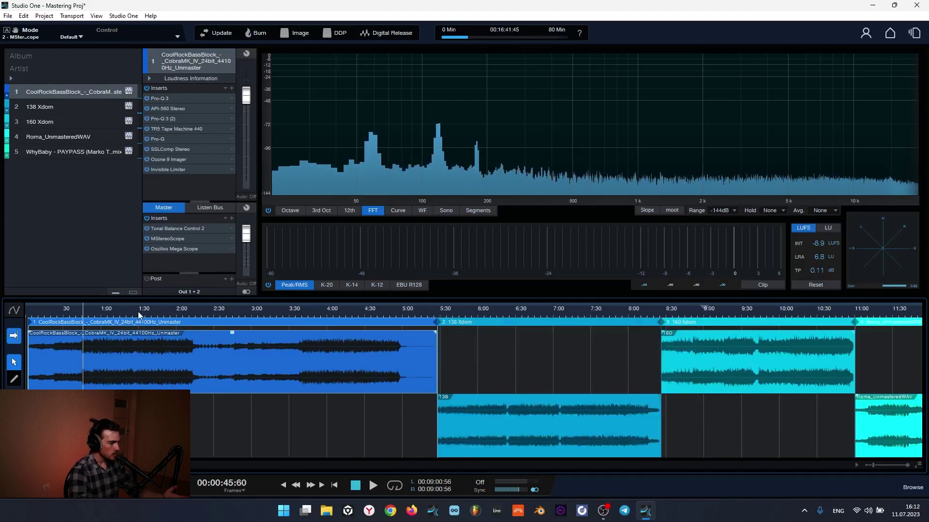
{"action": "scroll", "coordinate": [139, 318], "scroll_direction": "down", "scroll_amount": 3}
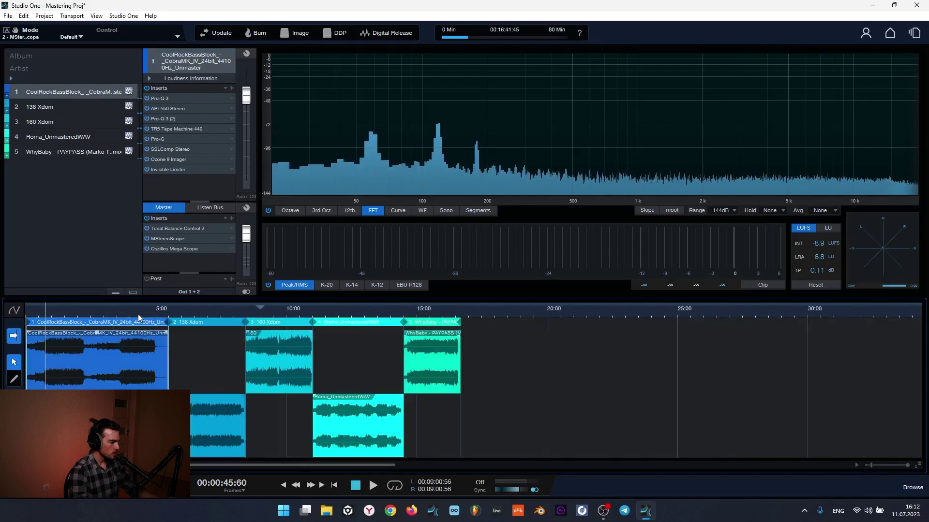
{"action": "scroll", "coordinate": [166, 319], "scroll_direction": "up", "scroll_amount": 3}
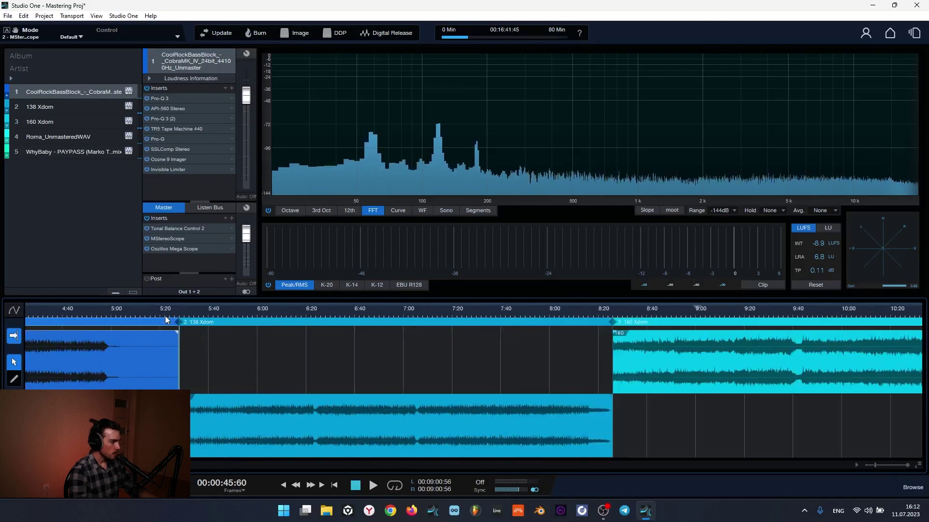
{"action": "scroll", "coordinate": [171, 314], "scroll_direction": "up", "scroll_amount": 2}
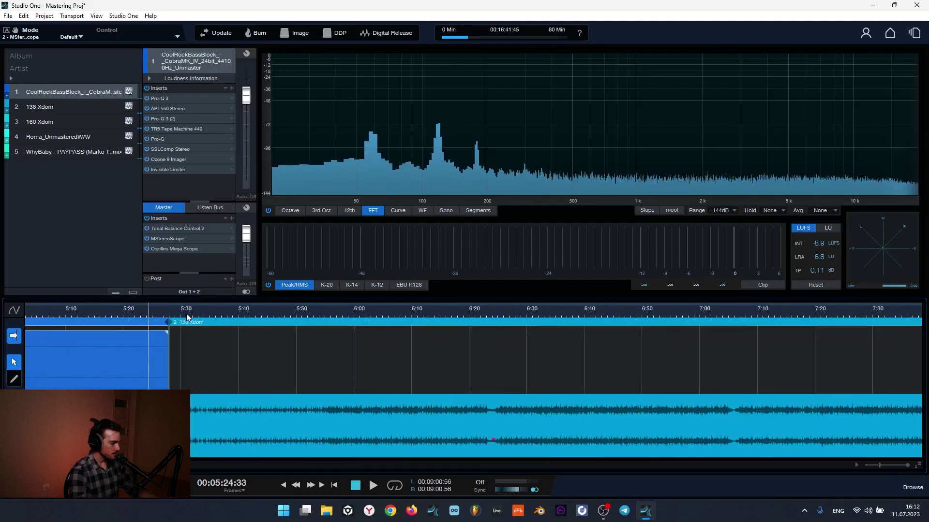
{"action": "scroll", "coordinate": [190, 315], "scroll_direction": "down", "scroll_amount": 3}
{"action": "scroll", "coordinate": [193, 315], "scroll_direction": "down", "scroll_amount": 2}
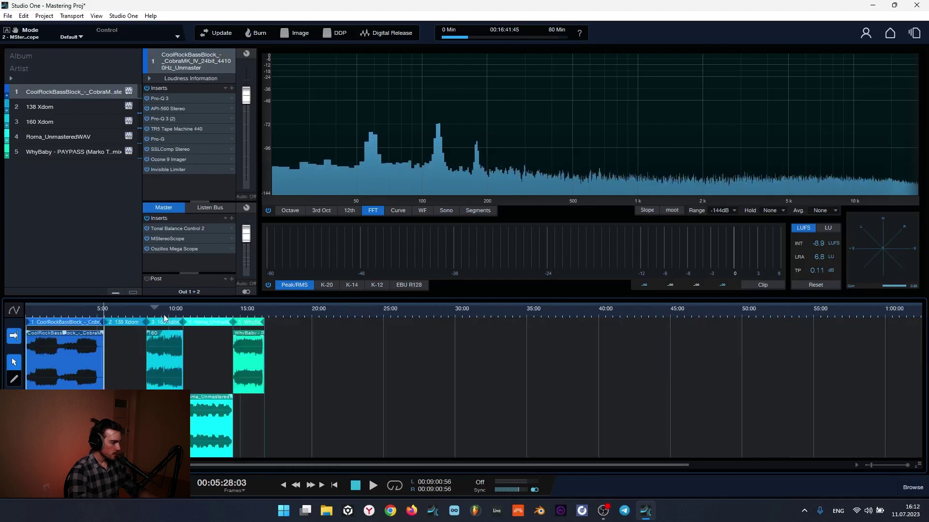
Select the 138 Xdom track and place the playhead inside it at about 5:55
{"action": "scroll", "coordinate": [94, 320], "scroll_direction": "up", "scroll_amount": 2}
{"action": "left_click", "coordinate": [41, 105]}
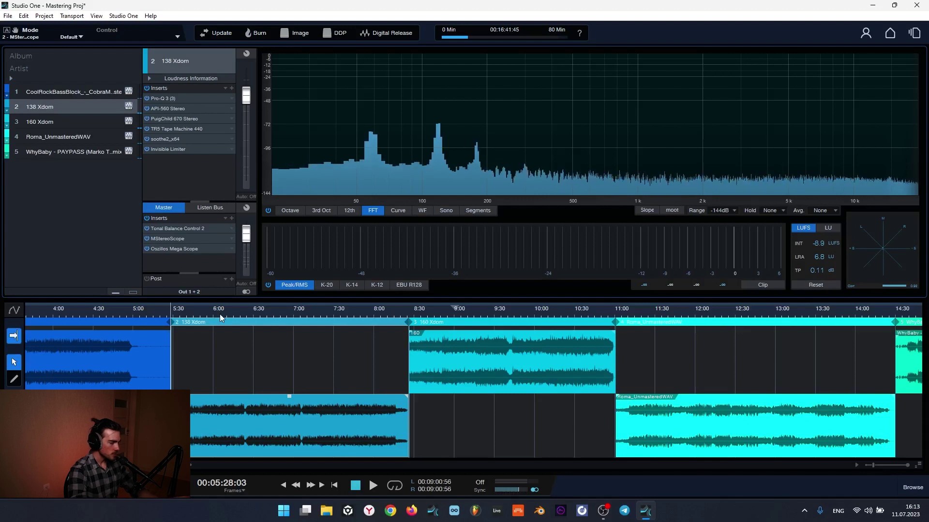
{"action": "scroll", "coordinate": [208, 319], "scroll_direction": "up", "scroll_amount": 5}
{"action": "scroll", "coordinate": [208, 320], "scroll_direction": "down", "scroll_amount": 4}
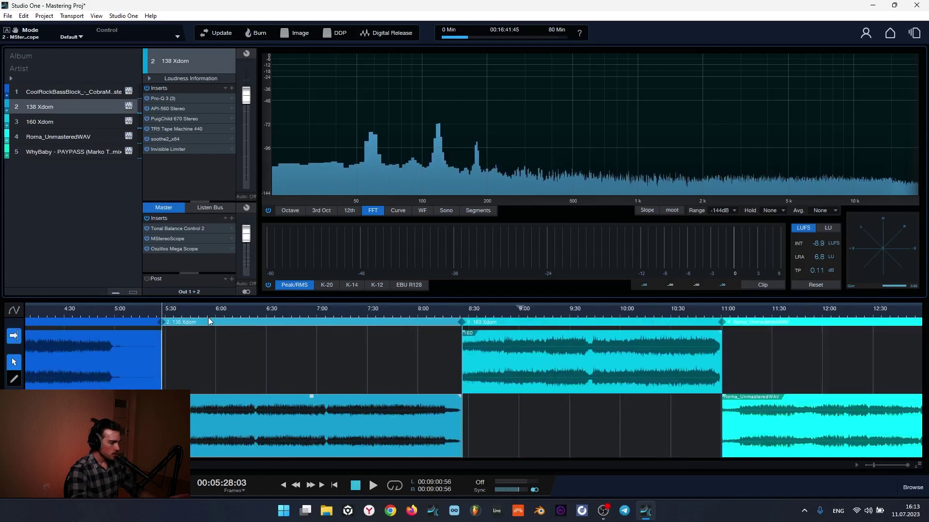
{"action": "scroll", "coordinate": [208, 317], "scroll_direction": "up", "scroll_amount": 2}
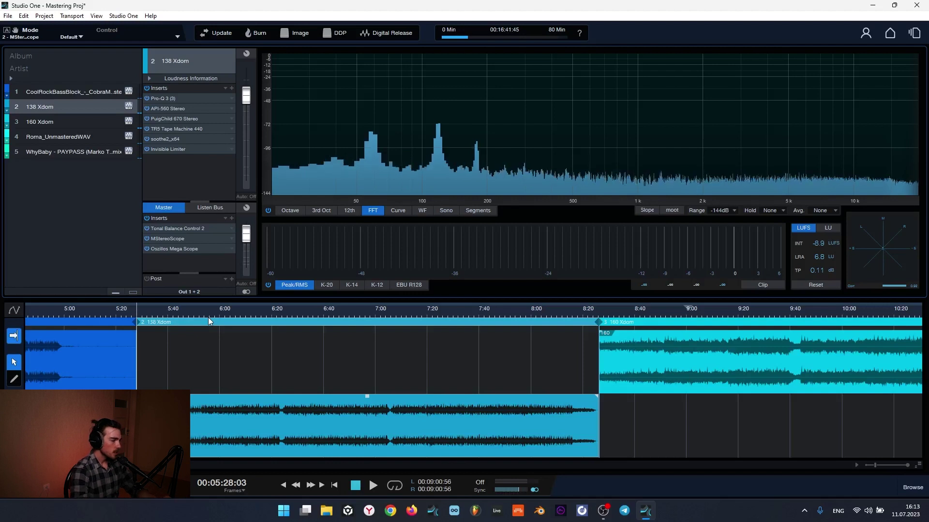
{"action": "left_click", "coordinate": [208, 318]}
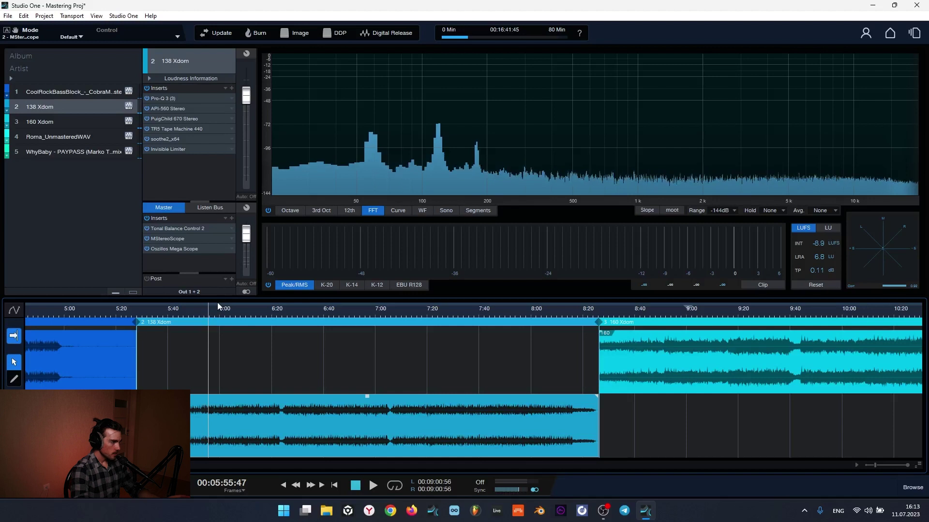
Play the 138 Xdom track from about 5:50, checking its waveform, spectrum and loudness meters
{"action": "scroll", "coordinate": [214, 309], "scroll_direction": "up", "scroll_amount": 2}
{"action": "scroll", "coordinate": [214, 308], "scroll_direction": "down", "scroll_amount": 5}
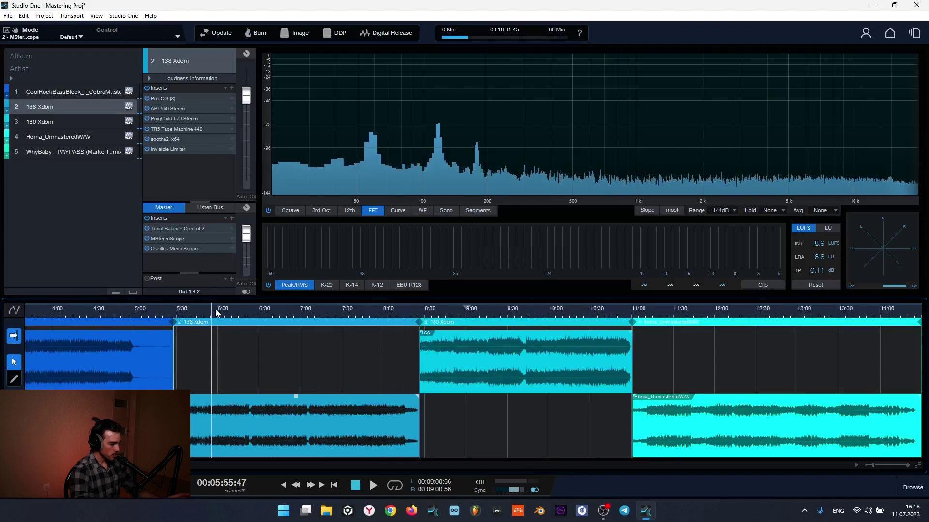
{"action": "scroll", "coordinate": [215, 313], "scroll_direction": "up", "scroll_amount": 3}
{"action": "scroll", "coordinate": [198, 318], "scroll_direction": "down", "scroll_amount": 1}
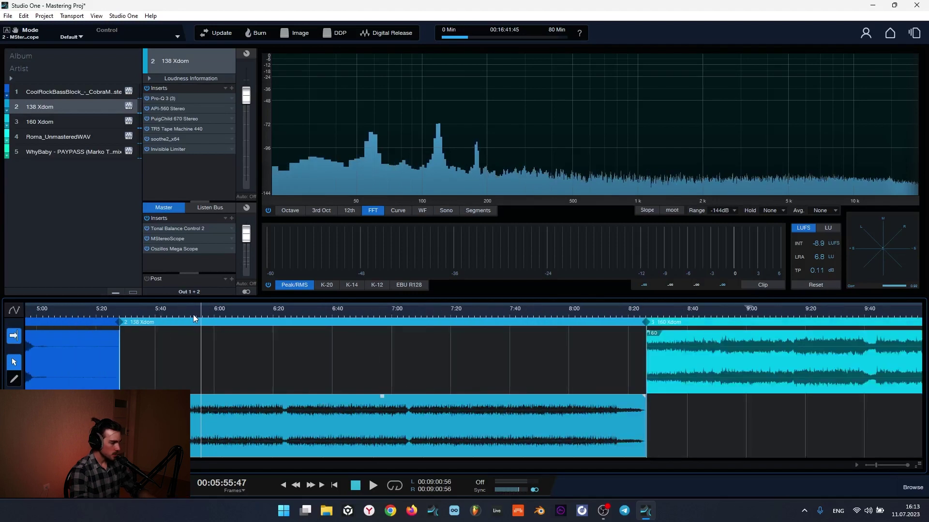
{"action": "left_click", "coordinate": [187, 316]}
{"action": "key", "text": "space"}
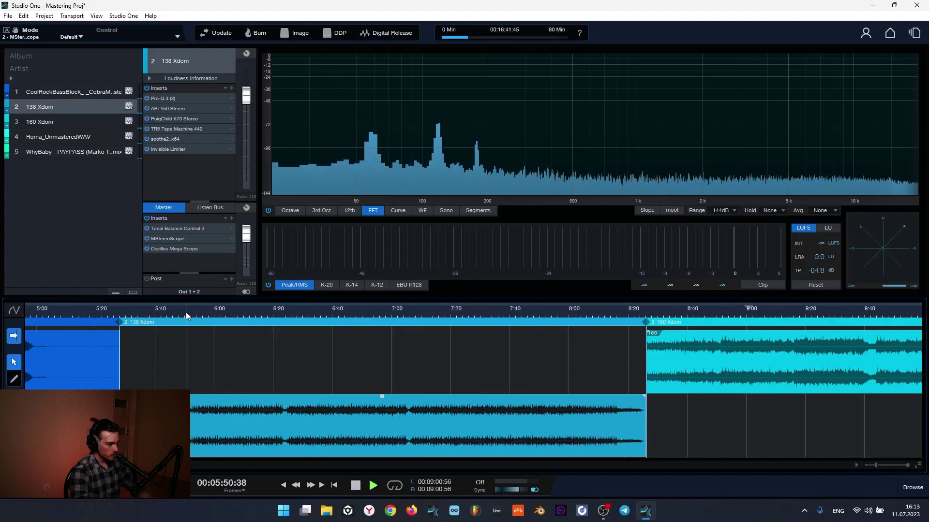
{"action": "scroll", "coordinate": [187, 316], "scroll_direction": "down", "scroll_amount": 1}
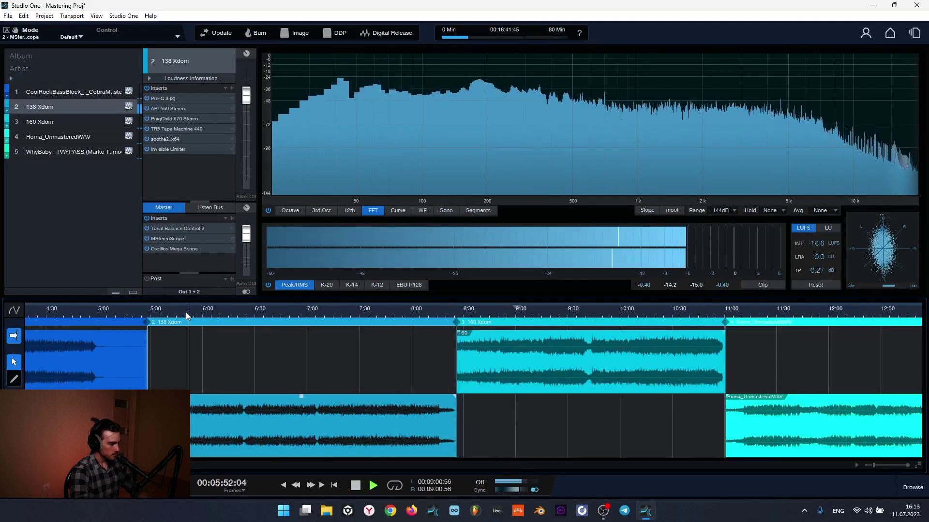
{"action": "scroll", "coordinate": [185, 312], "scroll_direction": "up", "scroll_amount": 2}
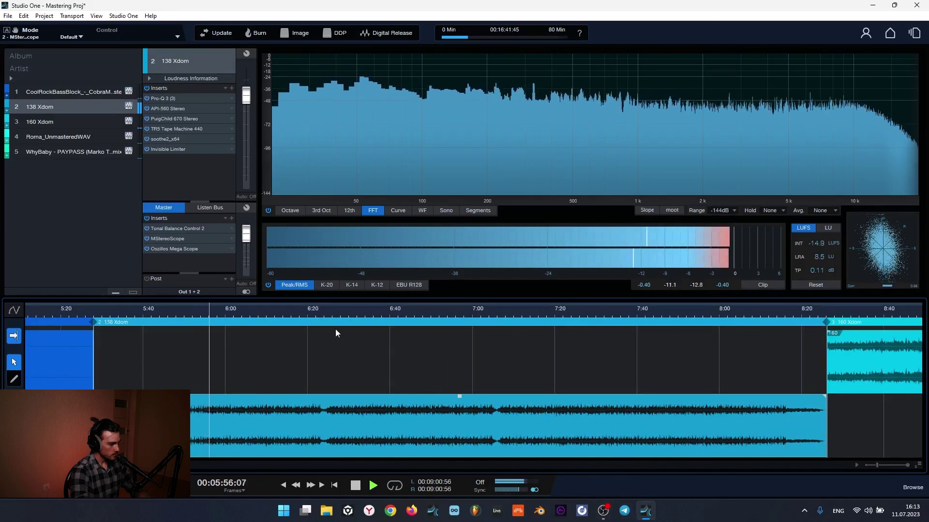
{"action": "scroll", "coordinate": [271, 321], "scroll_direction": "down", "scroll_amount": 2}
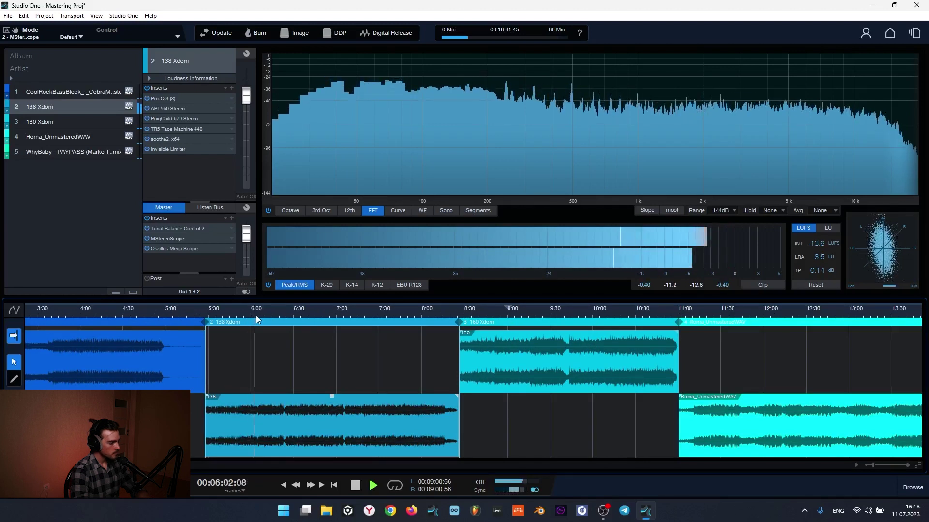
{"action": "scroll", "coordinate": [257, 318], "scroll_direction": "up", "scroll_amount": 2}
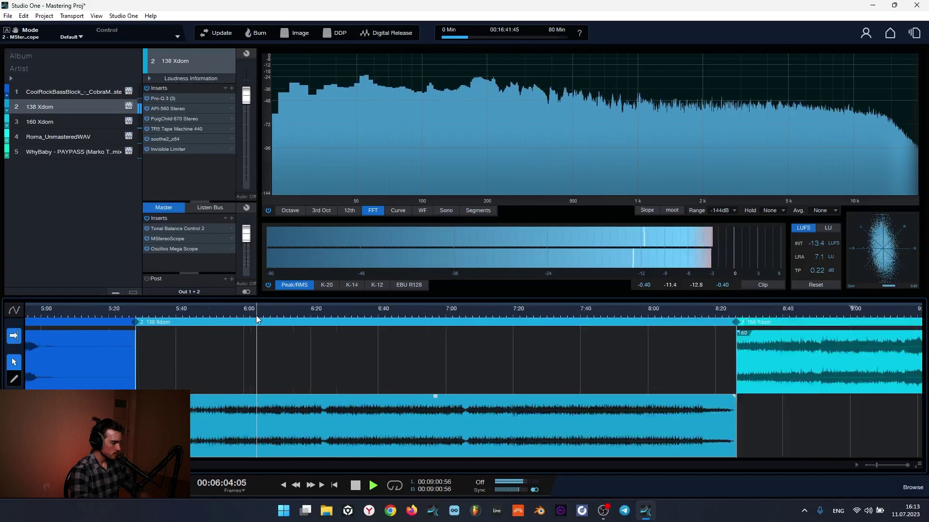
{"action": "scroll", "coordinate": [257, 319], "scroll_direction": "up", "scroll_amount": 1}
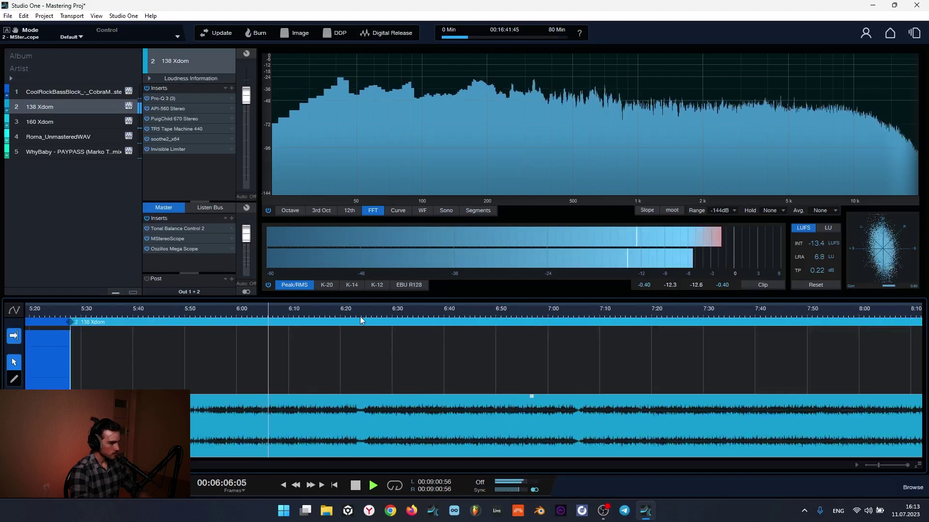
{"action": "scroll", "coordinate": [337, 319], "scroll_direction": "down", "scroll_amount": 3}
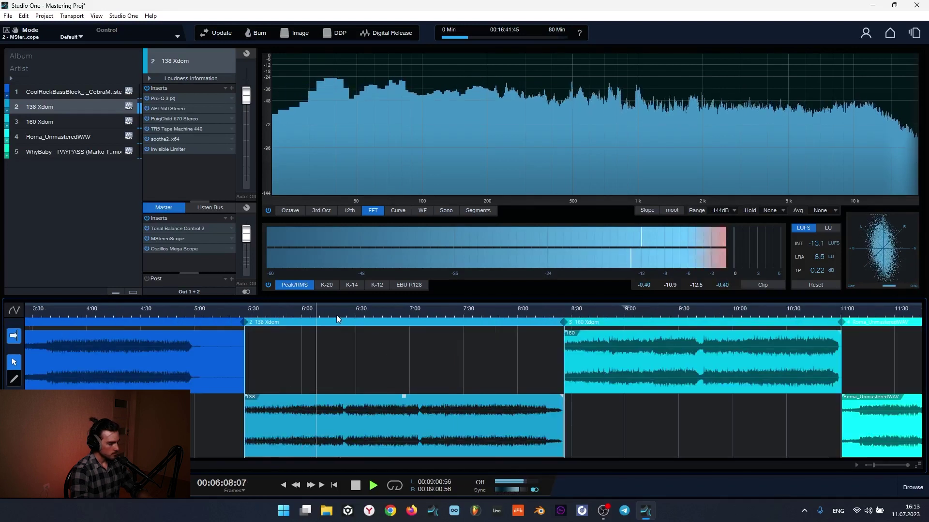
{"action": "scroll", "coordinate": [336, 316], "scroll_direction": "up", "scroll_amount": 1}
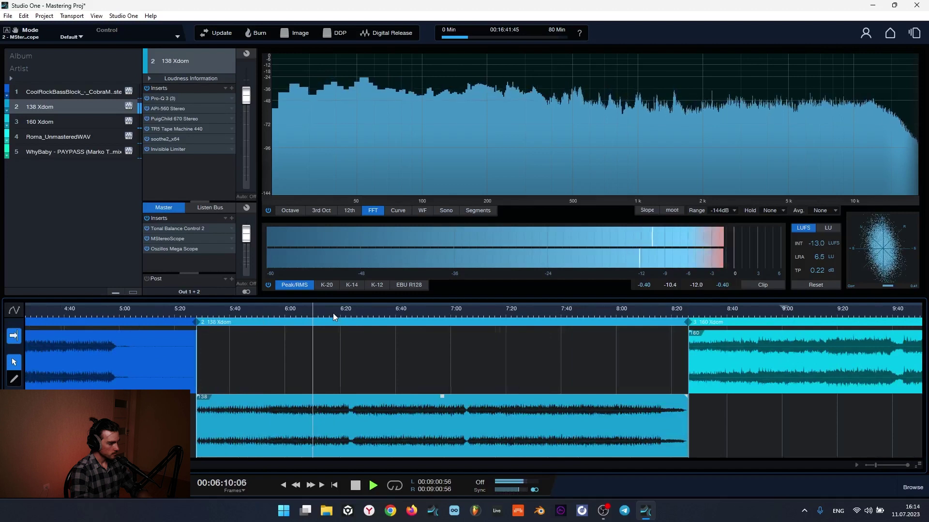
{"action": "scroll", "coordinate": [332, 317], "scroll_direction": "down", "scroll_amount": 1}
{"action": "scroll", "coordinate": [333, 316], "scroll_direction": "up", "scroll_amount": 1}
{"action": "scroll", "coordinate": [333, 316], "scroll_direction": "down", "scroll_amount": 1}
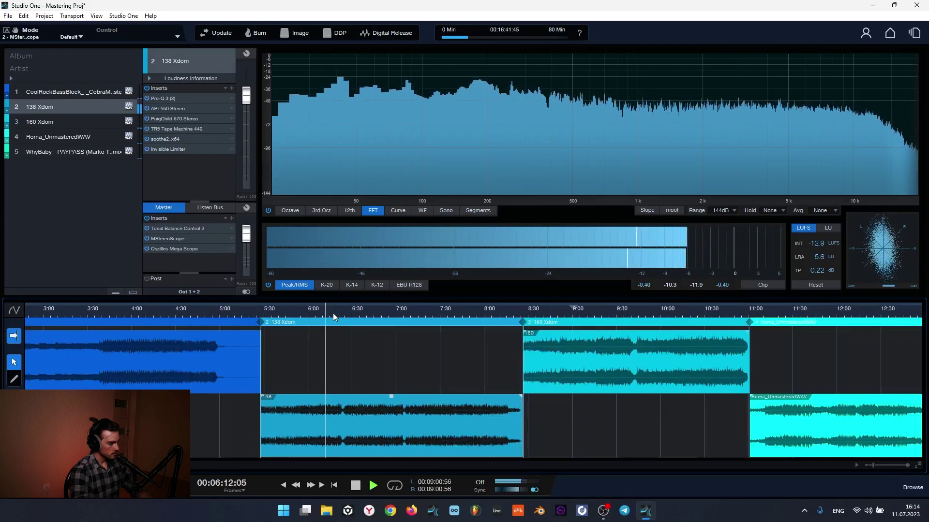
{"action": "scroll", "coordinate": [333, 317], "scroll_direction": "up", "scroll_amount": 2}
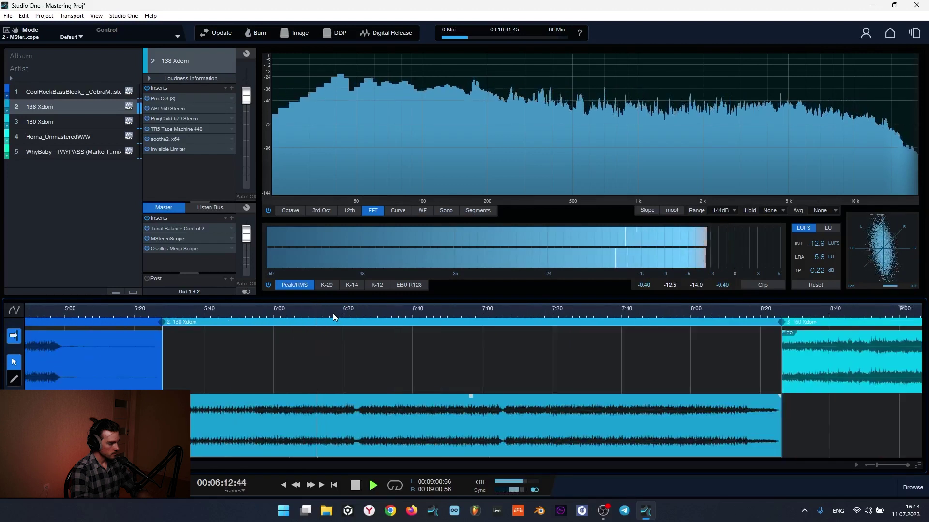
Listen to the 138 Xdom track from about 6:25 and stop playback with the playhead at about 6:39
{"action": "left_click", "coordinate": [360, 313]}
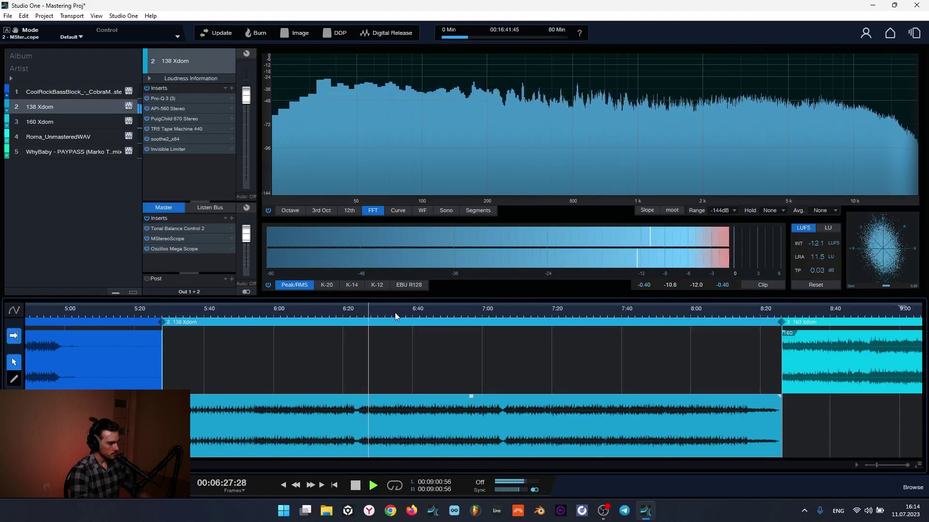
{"action": "left_click", "coordinate": [411, 312]}
{"action": "key", "text": "space"}
{"action": "scroll", "coordinate": [417, 311], "scroll_direction": "down", "scroll_amount": 3}
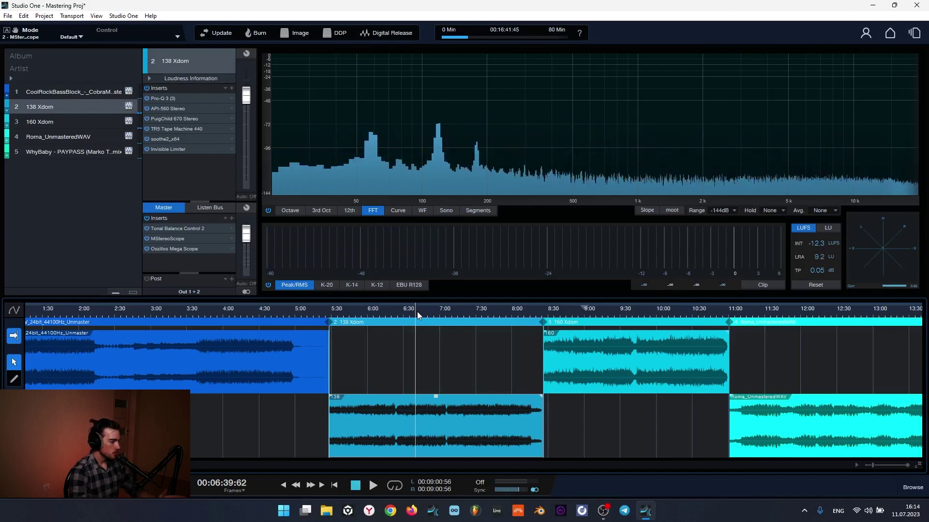
Place the playhead at the start of the 160 Xdom track, about 8:26, and play its opening section
{"action": "key", "text": "e"}
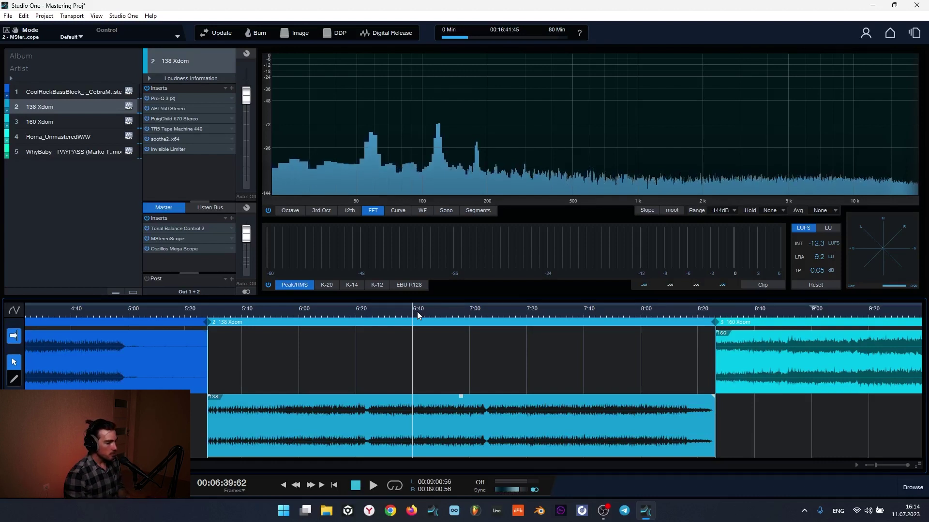
{"action": "scroll", "coordinate": [417, 312], "scroll_direction": "down", "scroll_amount": 5}
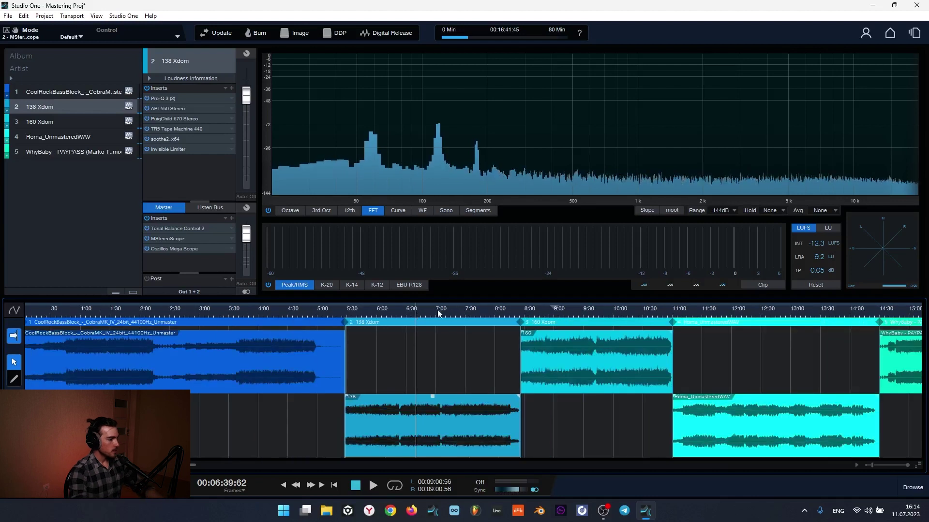
{"action": "scroll", "coordinate": [543, 314], "scroll_direction": "up", "scroll_amount": 4}
{"action": "left_click", "coordinate": [494, 314]}
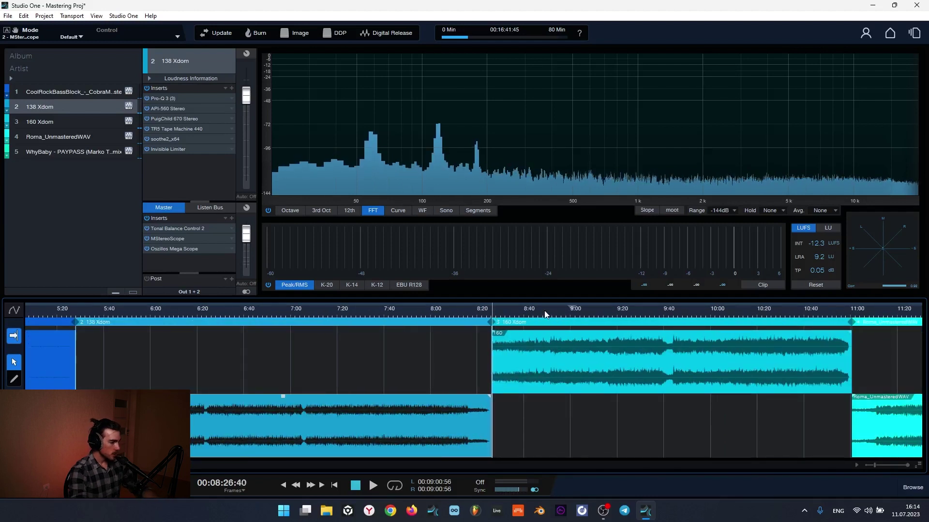
{"action": "key", "text": "space"}
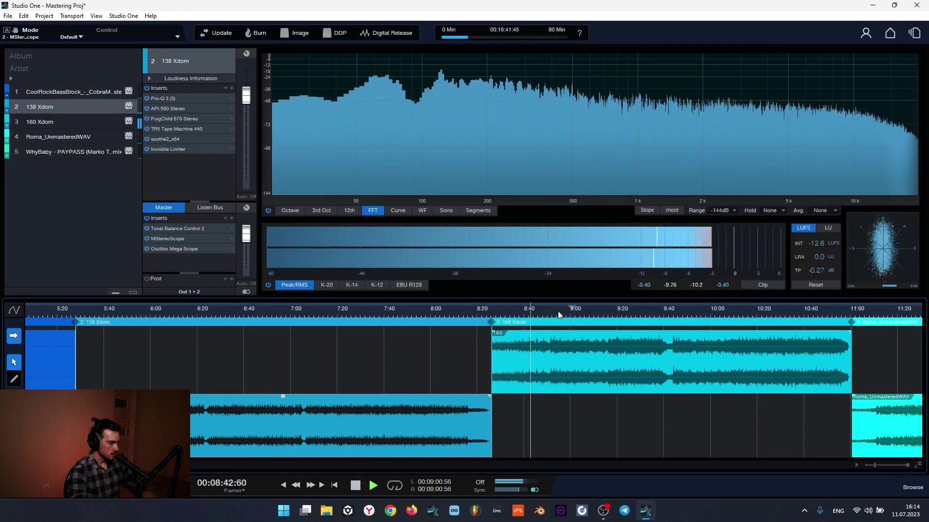
{"action": "scroll", "coordinate": [556, 311], "scroll_direction": "up", "scroll_amount": 2}
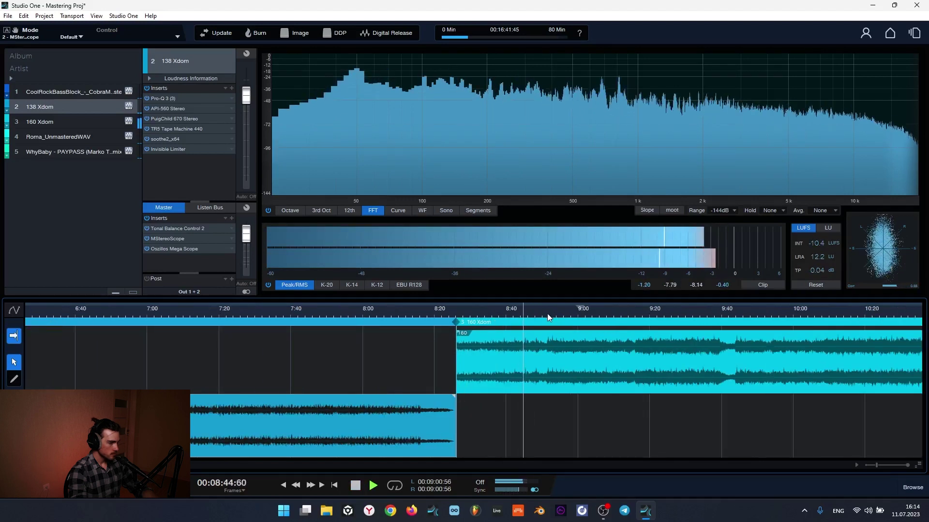
{"action": "scroll", "coordinate": [547, 314], "scroll_direction": "down", "scroll_amount": 2}
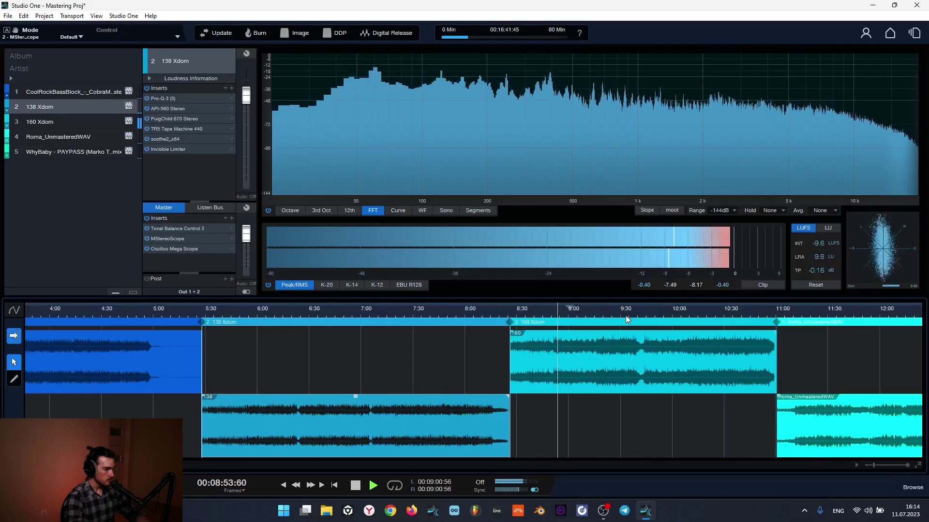
Play the 160 Xdom track from about 9:19, check its spectrum and loudness meters, and stop playback
{"action": "scroll", "coordinate": [626, 315], "scroll_direction": "up", "scroll_amount": 3}
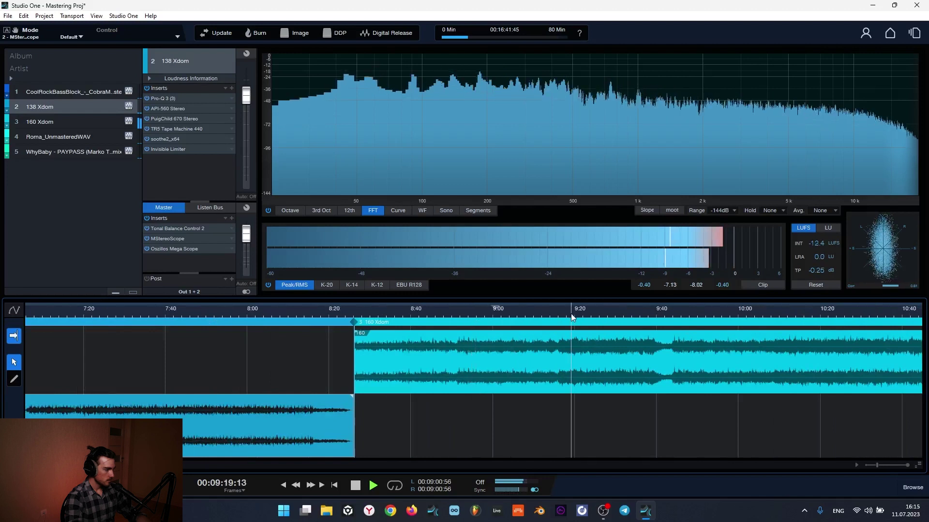
{"action": "scroll", "coordinate": [571, 313], "scroll_direction": "down", "scroll_amount": 6}
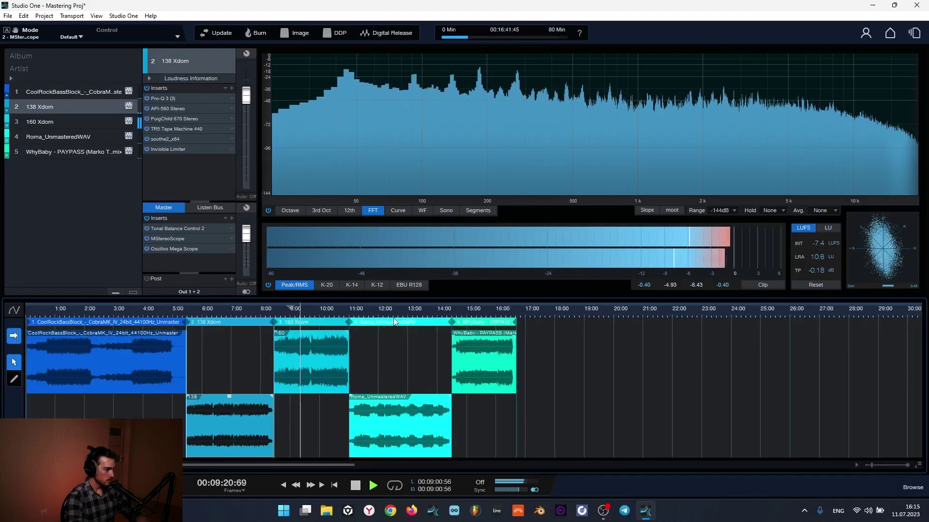
{"action": "scroll", "coordinate": [320, 312], "scroll_direction": "up", "scroll_amount": 5}
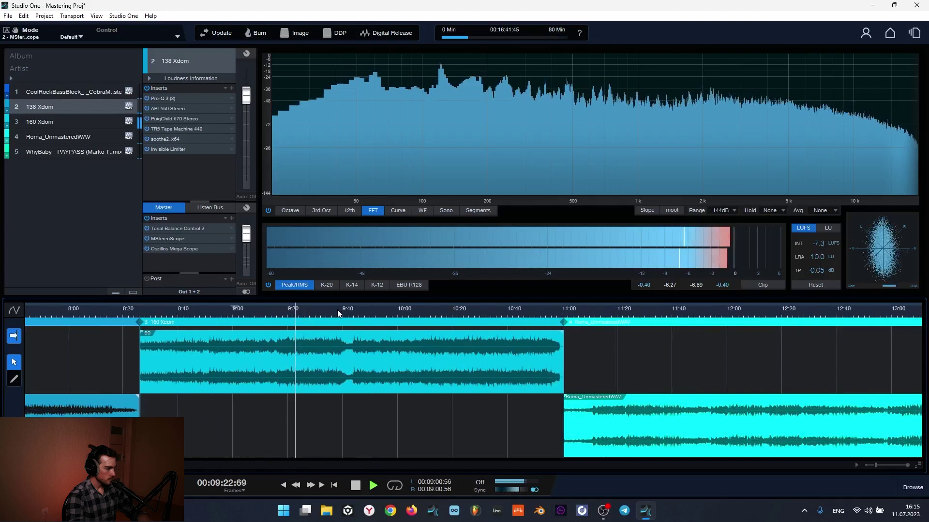
{"action": "scroll", "coordinate": [306, 312], "scroll_direction": "up", "scroll_amount": 2}
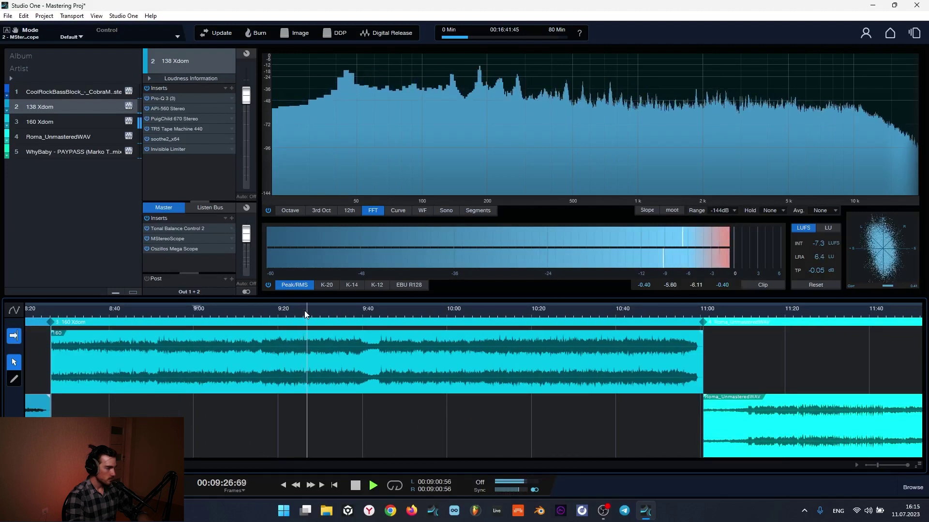
{"action": "scroll", "coordinate": [305, 313], "scroll_direction": "down", "scroll_amount": 2}
{"action": "scroll", "coordinate": [305, 314], "scroll_direction": "down", "scroll_amount": 2}
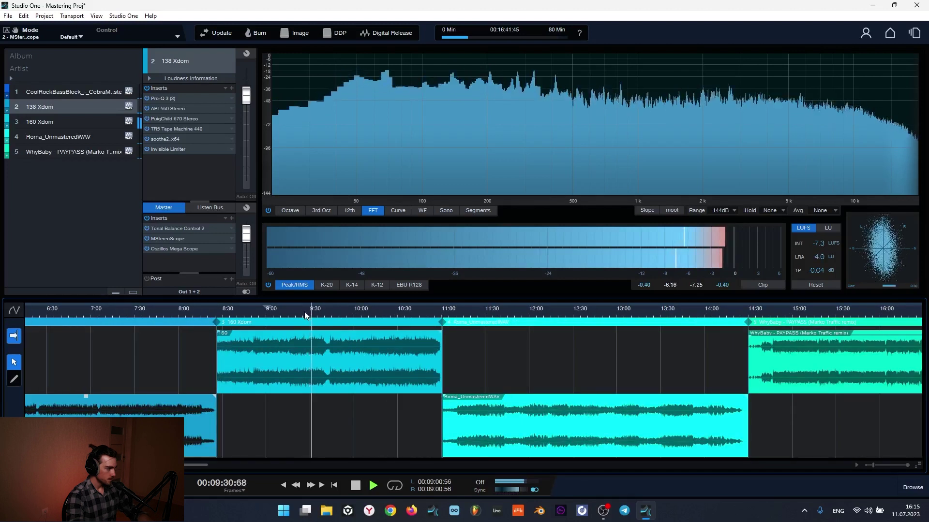
{"action": "key", "text": "space"}
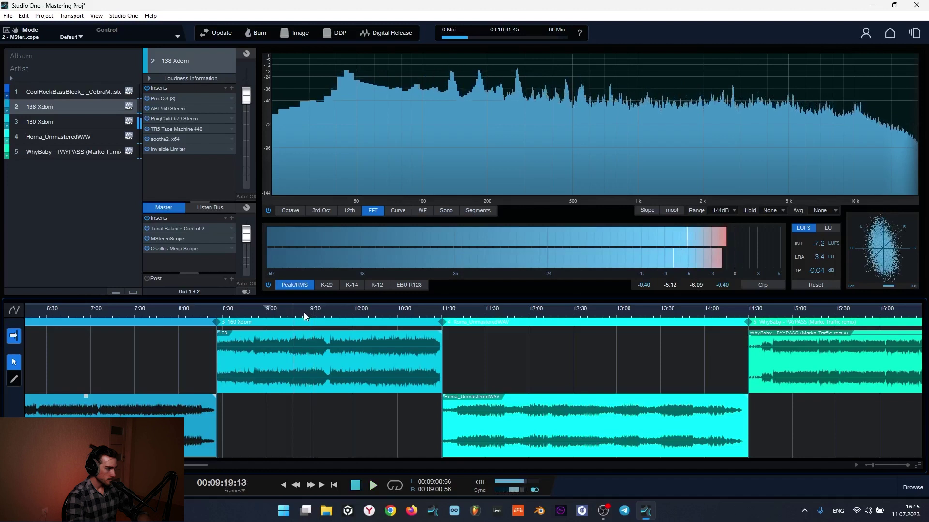
Compare the waveforms of the 138 Xdom and 160 Xdom tracks on the timeline
{"action": "scroll", "coordinate": [309, 312], "scroll_direction": "up", "scroll_amount": 3}
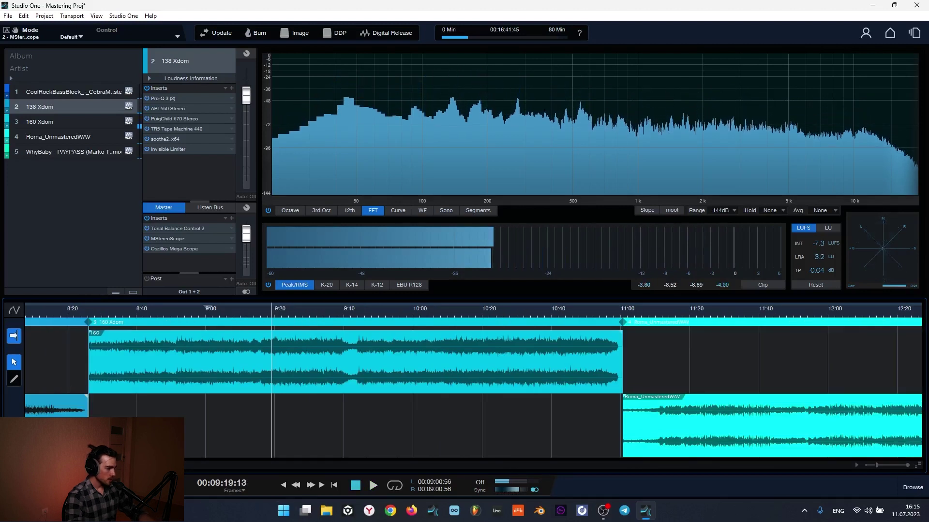
{"action": "scroll", "coordinate": [474, 387], "scroll_direction": "left", "scroll_amount": 10}
{"action": "scroll", "coordinate": [474, 377], "scroll_direction": "left", "scroll_amount": 4}
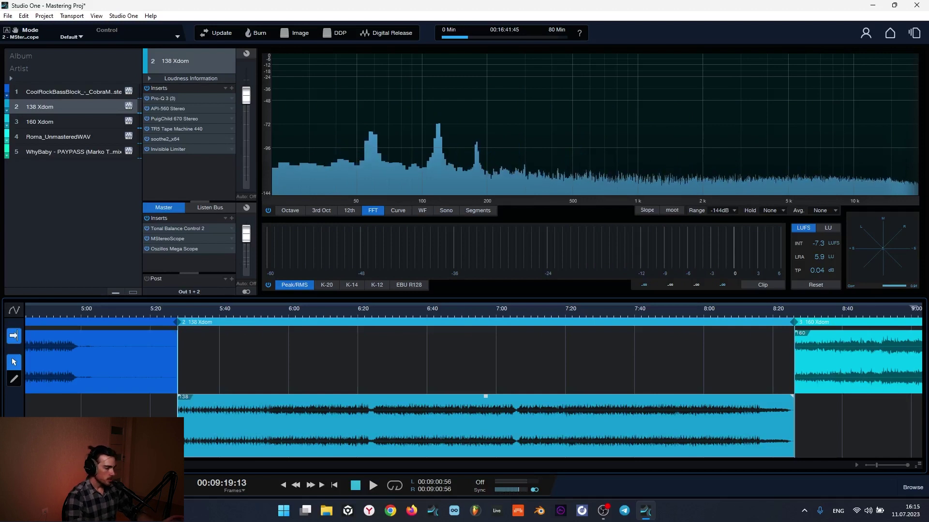
{"action": "scroll", "coordinate": [406, 315], "scroll_direction": "down", "scroll_amount": 2}
{"action": "scroll", "coordinate": [404, 314], "scroll_direction": "down", "scroll_amount": 2}
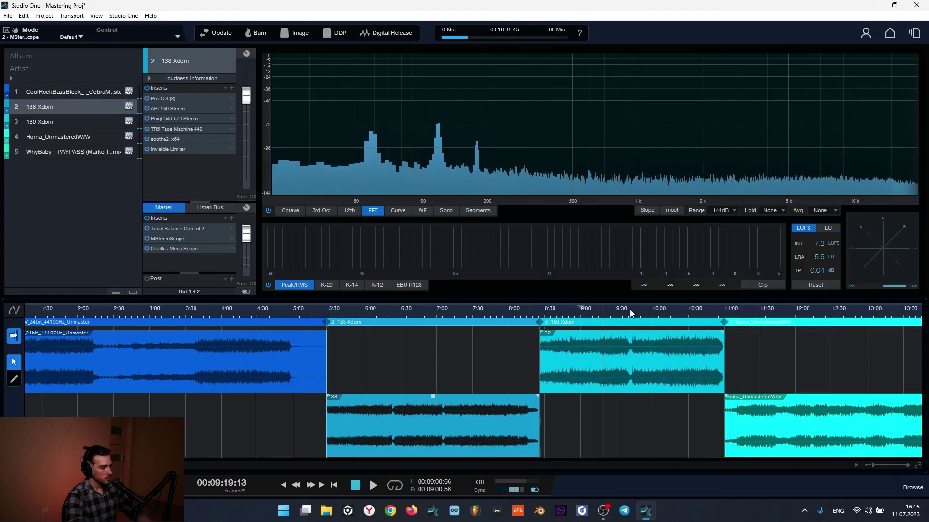
{"action": "scroll", "coordinate": [629, 312], "scroll_direction": "up", "scroll_amount": 4}
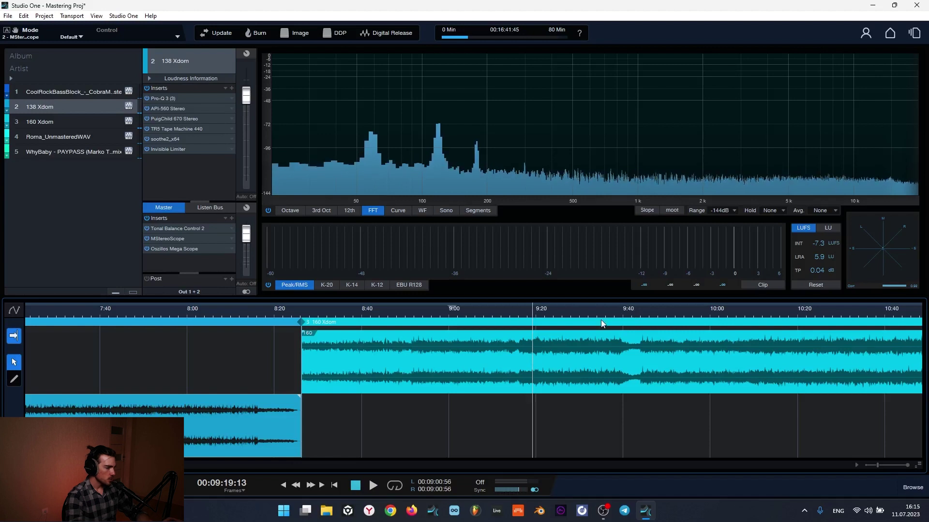
{"action": "scroll", "coordinate": [595, 320], "scroll_direction": "up", "scroll_amount": 1}
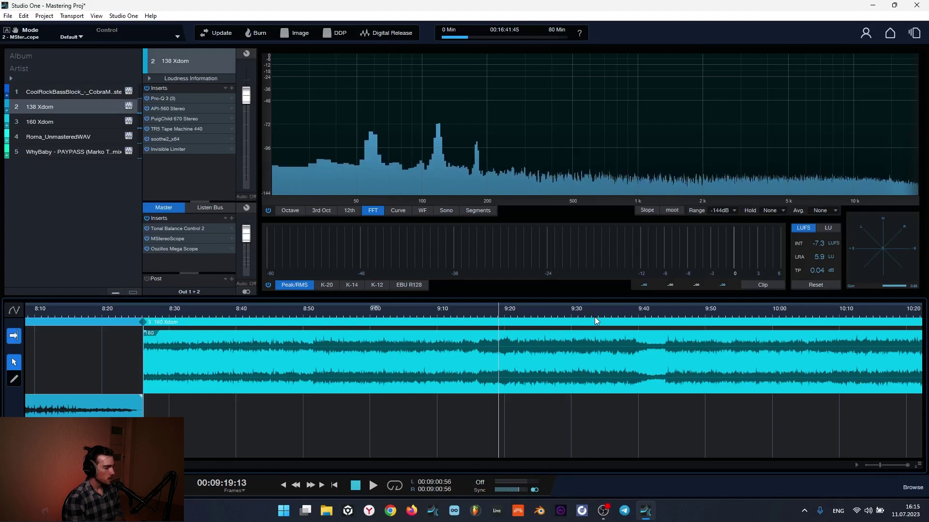
Place the playhead at about 10:26 in the 160 Xdom track and examine the waveforms of the project's tracks along the timeline
{"action": "scroll", "coordinate": [576, 314], "scroll_direction": "down", "scroll_amount": 3}
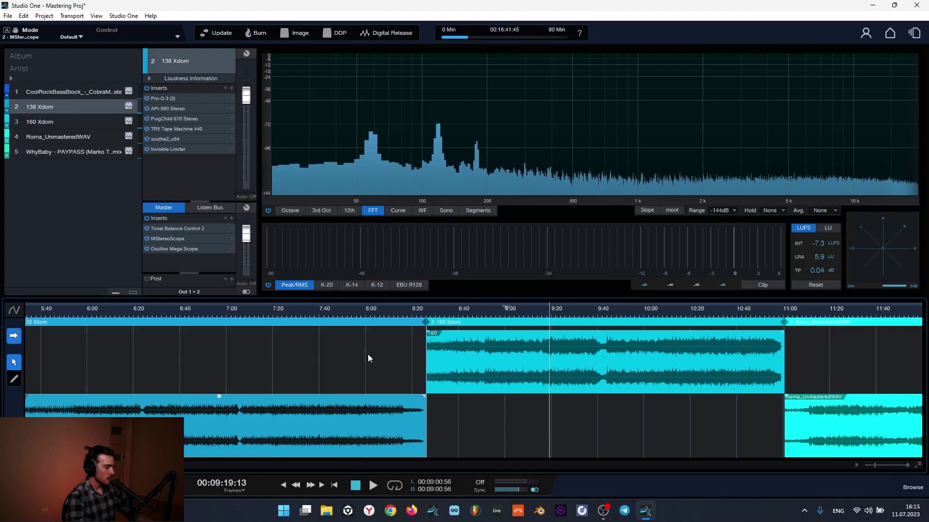
{"action": "scroll", "coordinate": [651, 315], "scroll_direction": "up", "scroll_amount": 2}
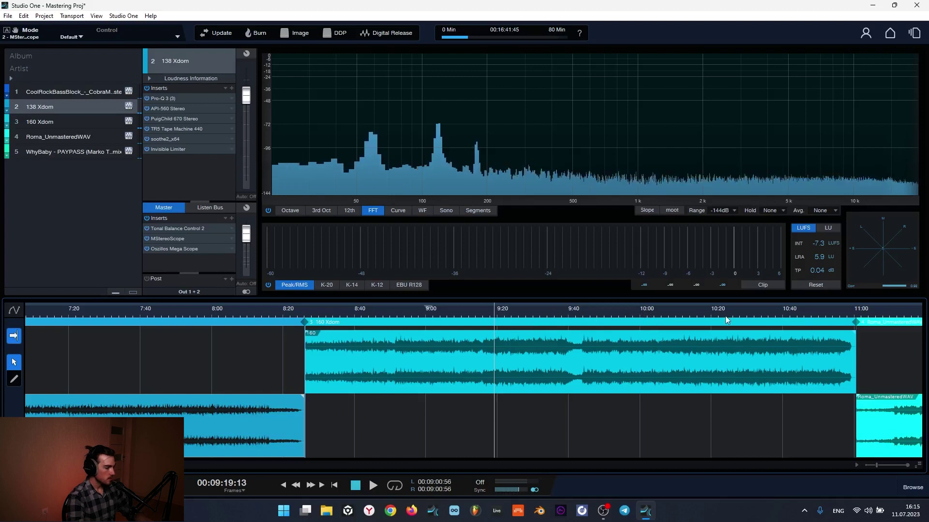
{"action": "left_click", "coordinate": [739, 315]}
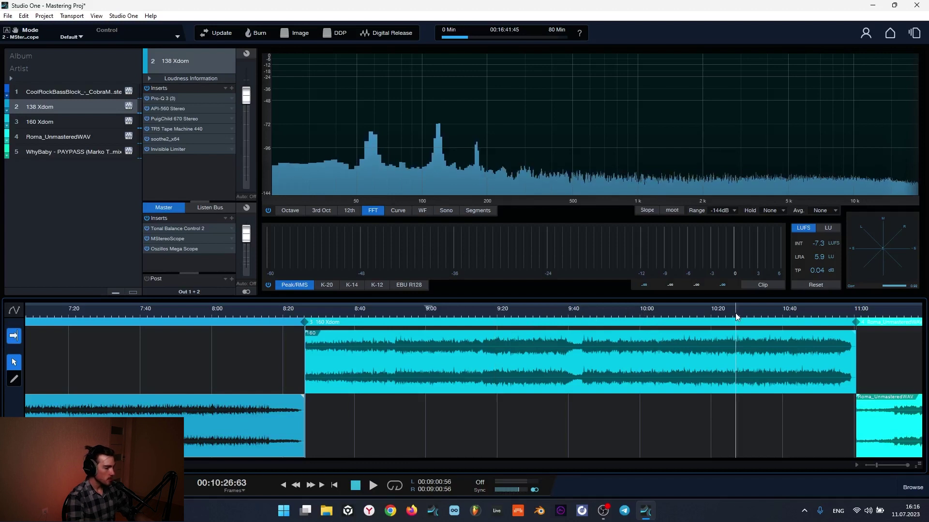
{"action": "scroll", "coordinate": [716, 312], "scroll_direction": "down", "scroll_amount": 2}
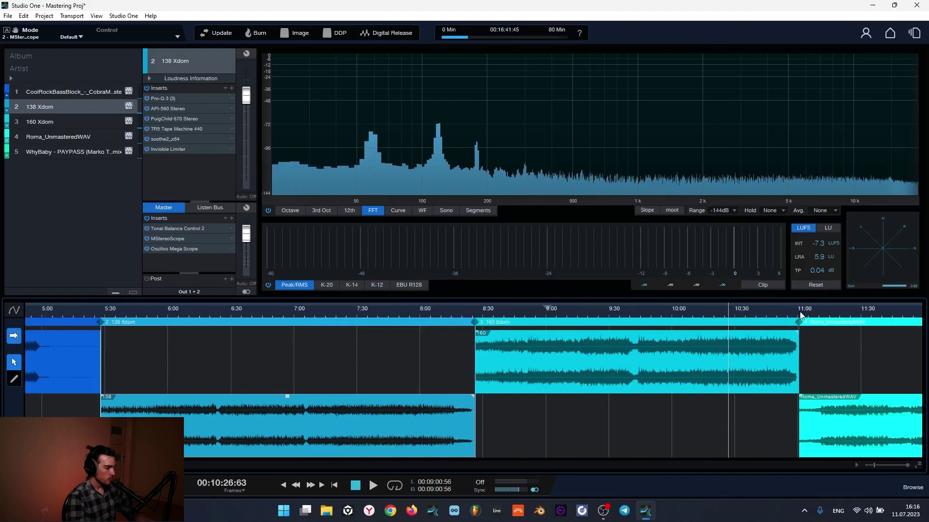
{"action": "scroll", "coordinate": [787, 314], "scroll_direction": "up", "scroll_amount": 3}
{"action": "scroll", "coordinate": [619, 320], "scroll_direction": "down", "scroll_amount": 1}
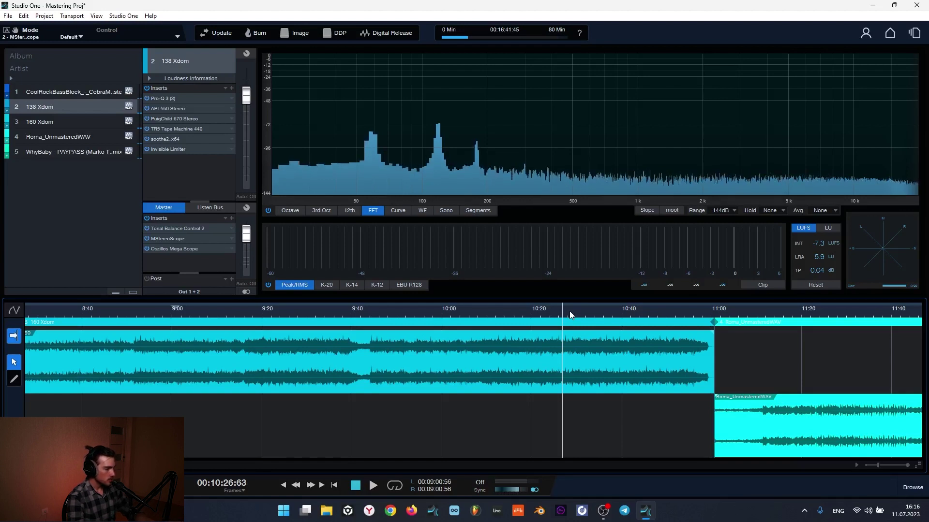
{"action": "scroll", "coordinate": [570, 312], "scroll_direction": "down", "scroll_amount": 3}
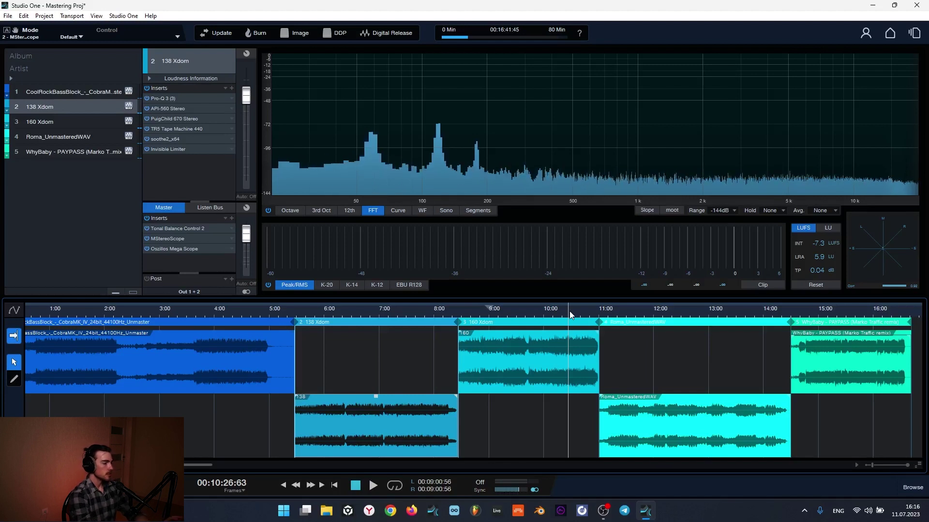
{"action": "scroll", "coordinate": [572, 310], "scroll_direction": "up", "scroll_amount": 5}
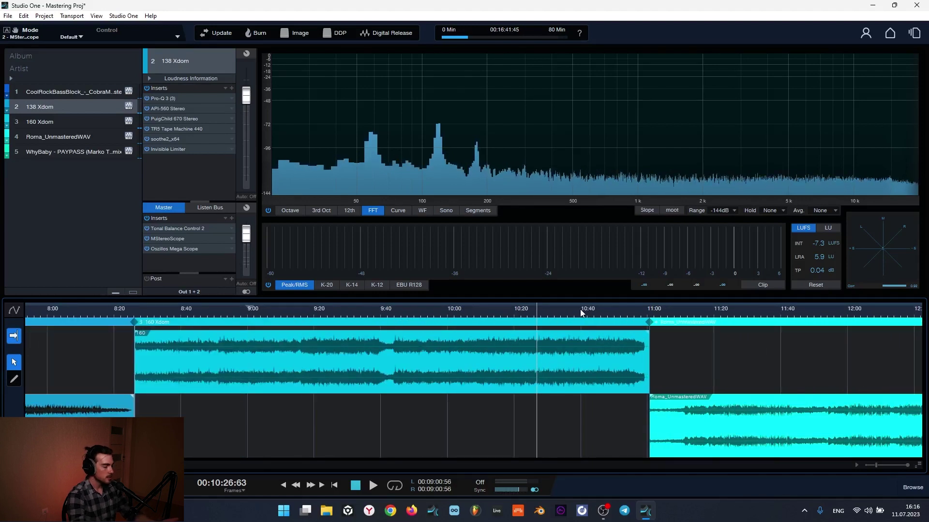
{"action": "scroll", "coordinate": [579, 309], "scroll_direction": "down", "scroll_amount": 3}
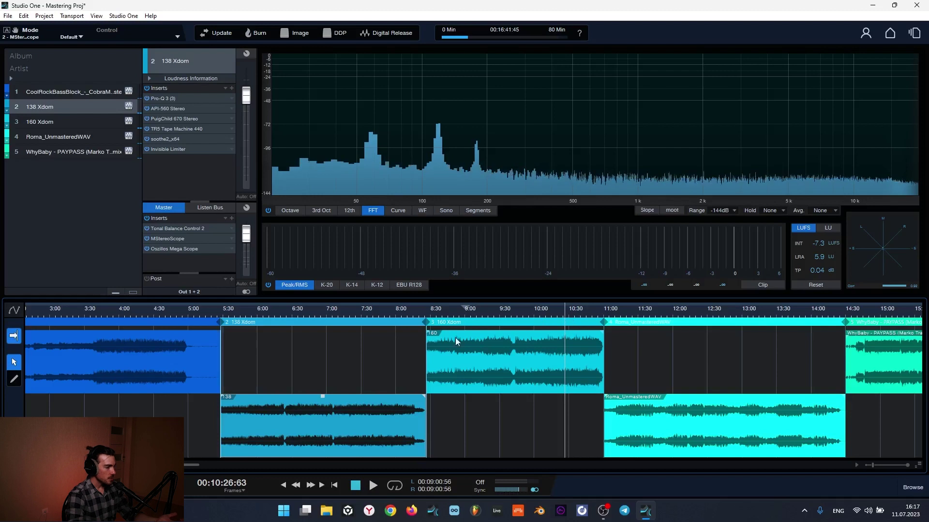
Open Pro-Q 3 on the 138 Xdom track and play from about 5:47 with only that insert active, then stop
{"action": "left_click", "coordinate": [242, 311]}
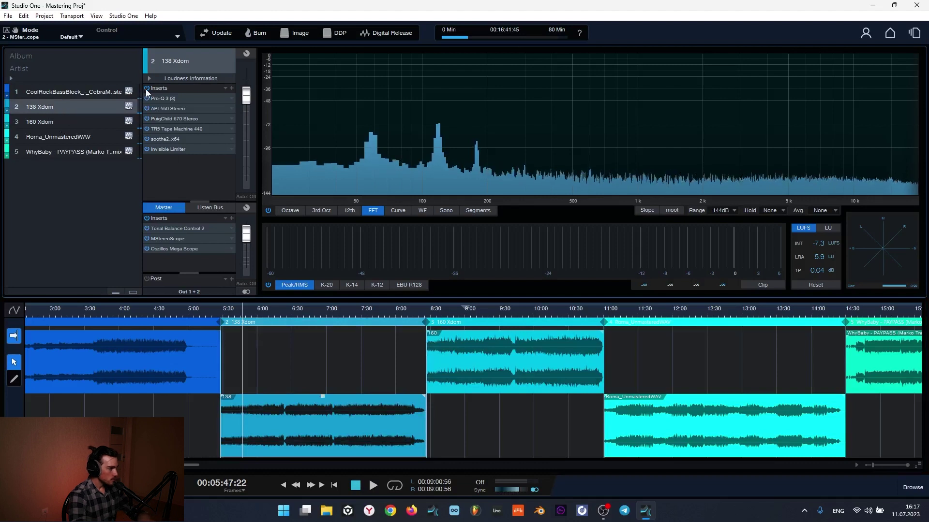
{"action": "left_click", "coordinate": [169, 98]}
{"action": "key", "text": "space"}
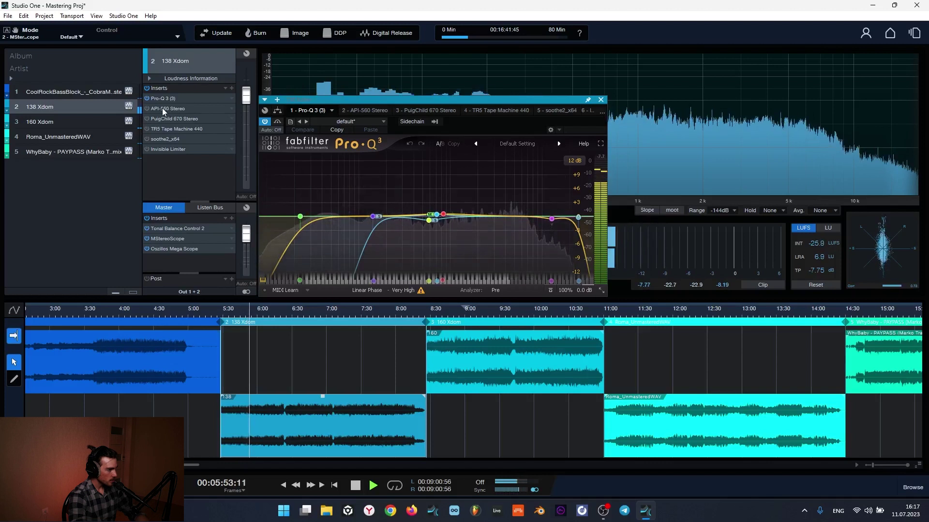
{"action": "key", "text": "space"}
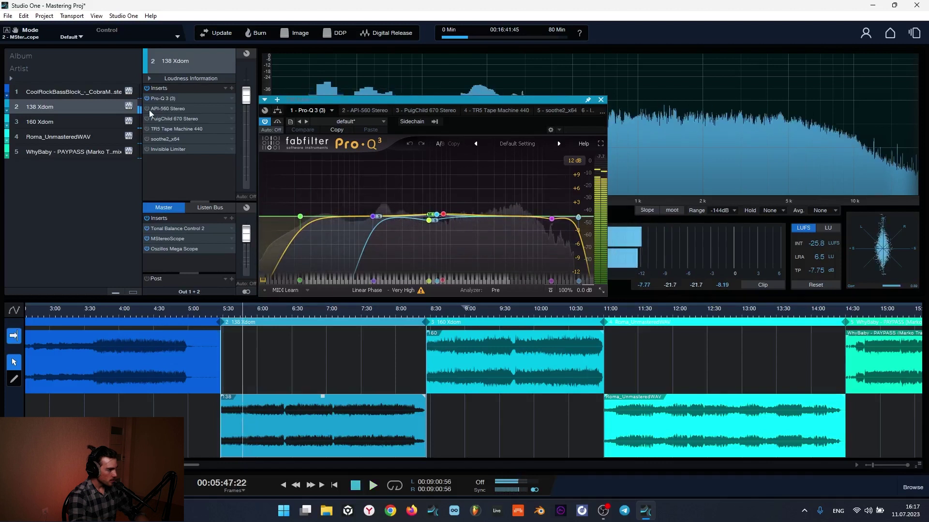
Open the API-560 Stereo equalizer on 138 Xdom and activate it while playing the track from about 5:47
{"action": "double_click", "coordinate": [169, 108]}
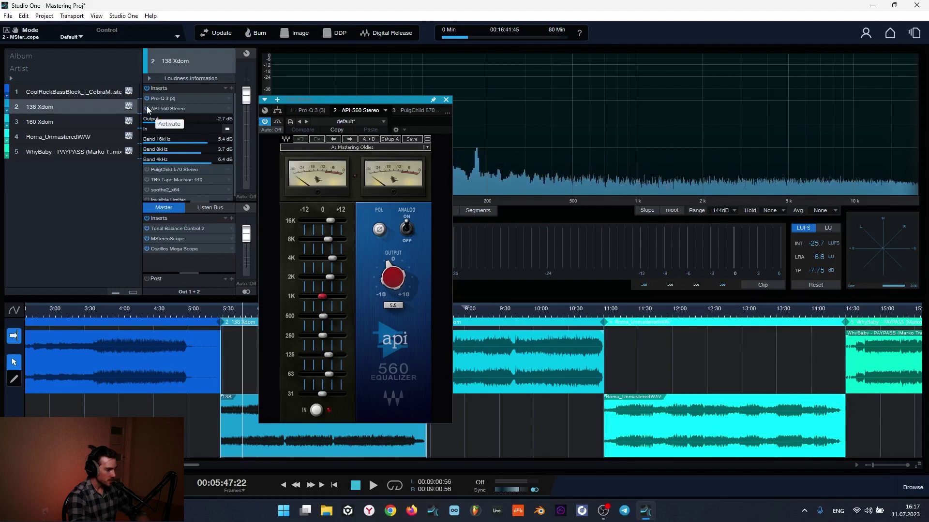
{"action": "key", "text": "space"}
{"action": "left_click", "coordinate": [183, 110]}
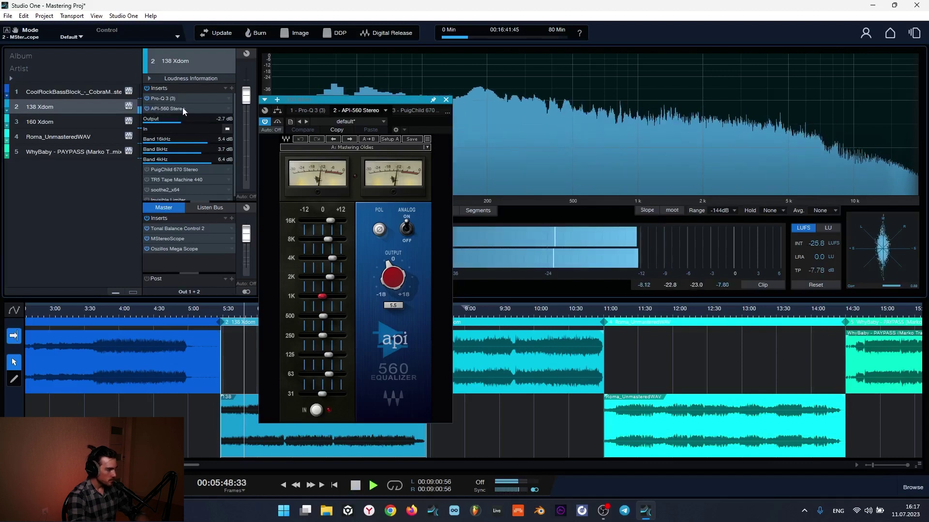
{"action": "left_click", "coordinate": [182, 107]}
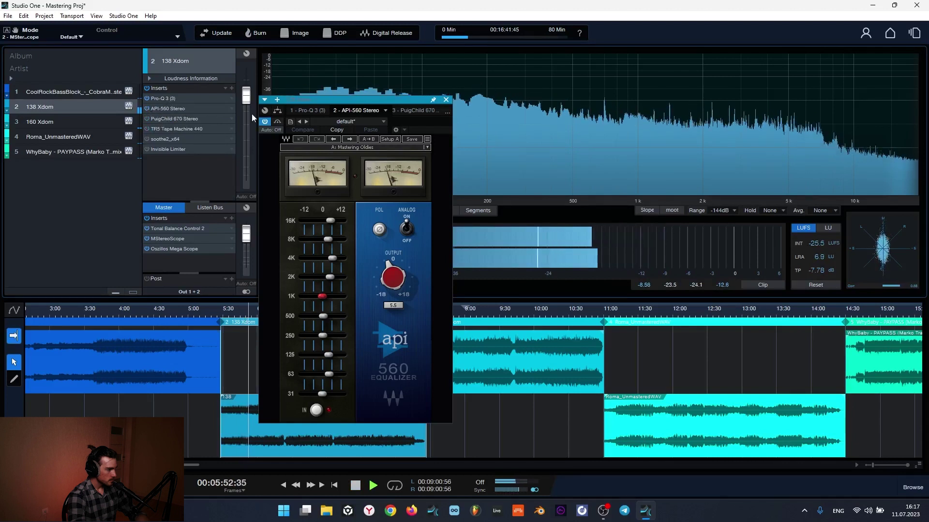
Compare 138 Xdom with the API-560 Stereo bypassed and engaged during playback, leave it engaged, and stop playback
{"action": "left_click", "coordinate": [278, 122]}
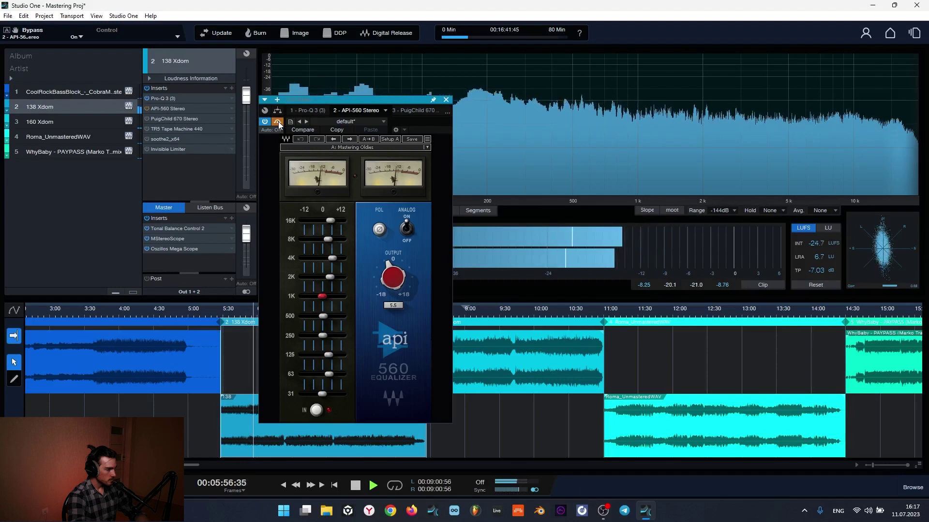
{"action": "left_click", "coordinate": [278, 121]}
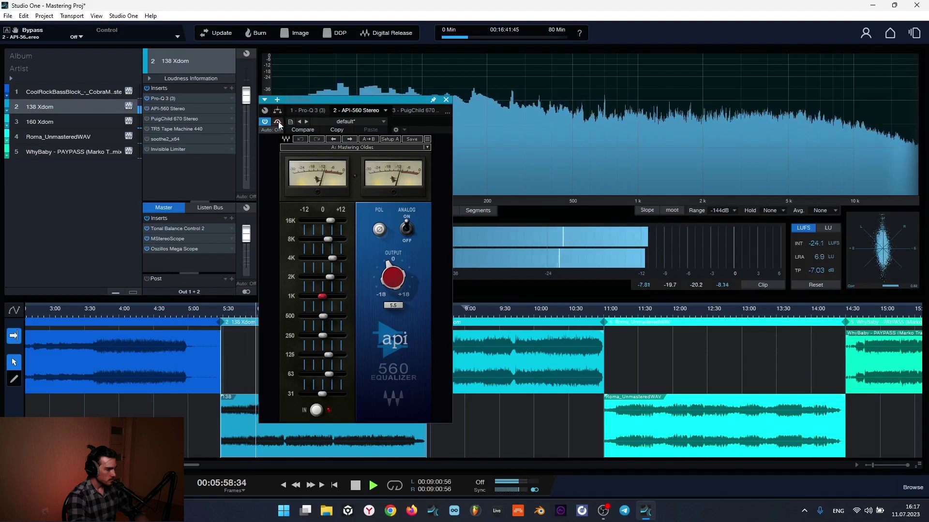
{"action": "left_click", "coordinate": [277, 121]}
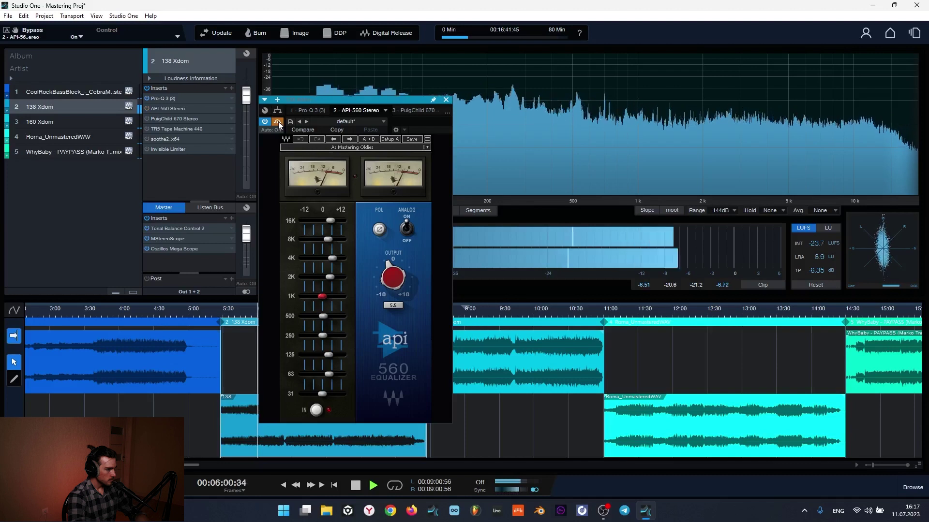
{"action": "left_click", "coordinate": [277, 121]}
{"action": "key", "text": "space"}
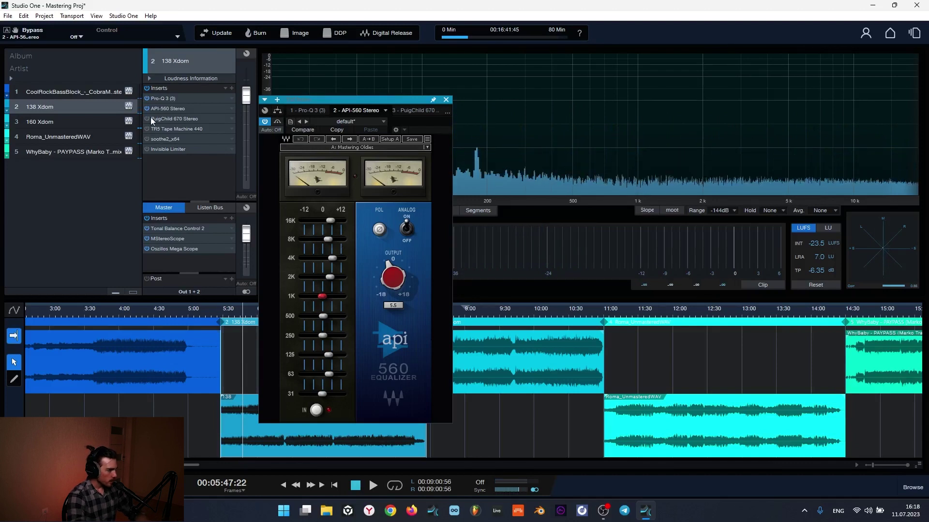
Activate and open the PuigChild 670 Stereo compressor on 138 Xdom, and move its window clear of the insert list
{"action": "left_click", "coordinate": [177, 120]}
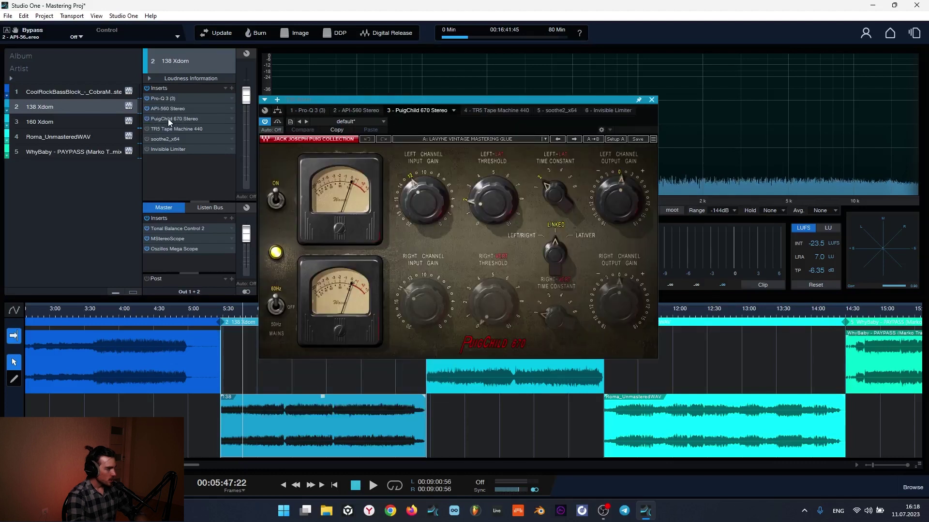
{"action": "left_click_drag", "start_coordinate": [507, 104], "coordinate": [534, 117]}
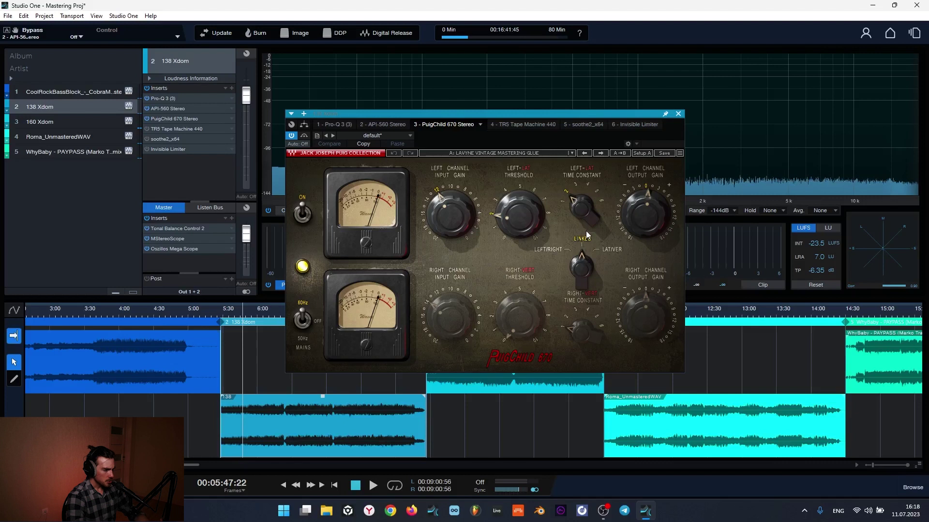
{"action": "left_click_drag", "start_coordinate": [510, 112], "coordinate": [511, 120]}
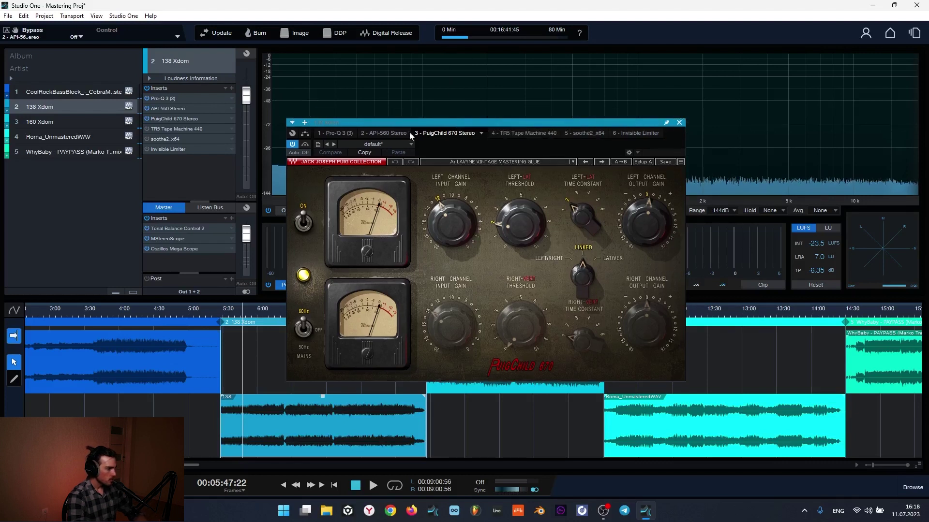
Compare 138 Xdom with the PuigChild 670 Stereo off and on, restarting playback from about 5:57, and stop with it active
{"action": "left_click", "coordinate": [147, 120]}
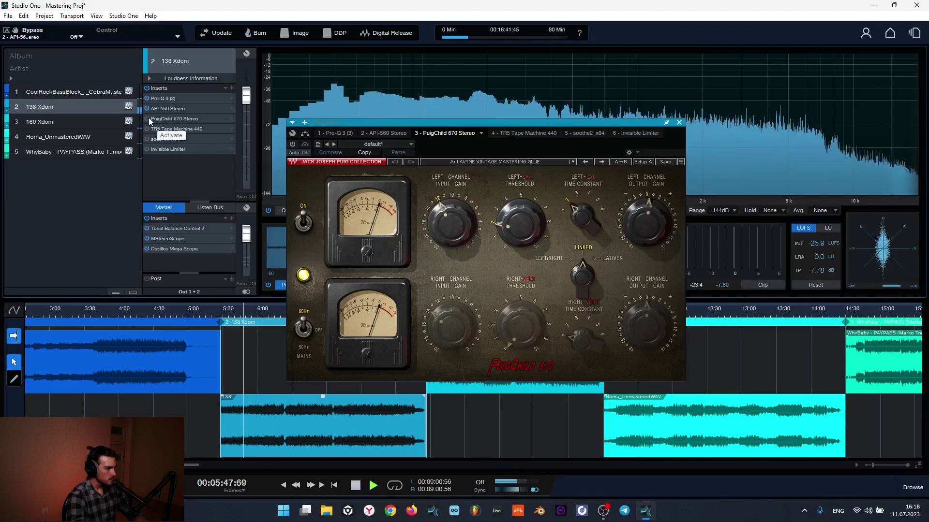
{"action": "left_click", "coordinate": [147, 119]}
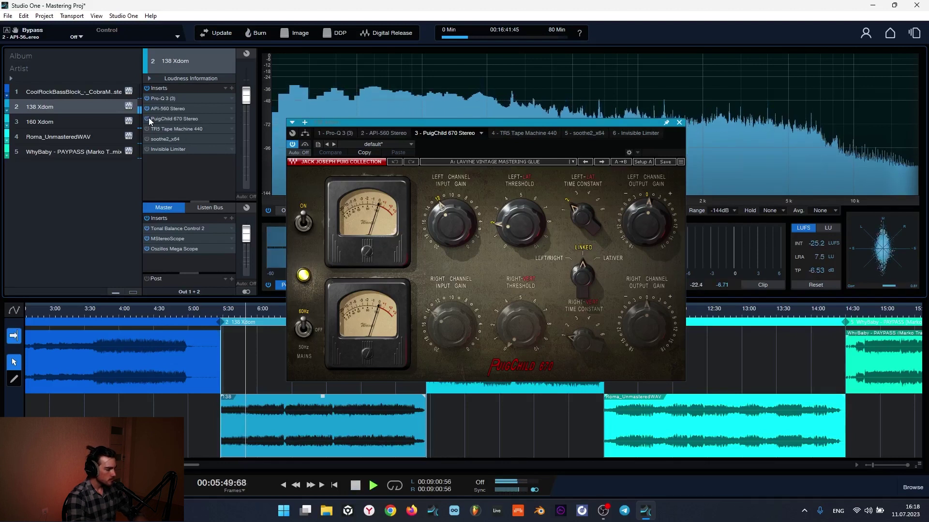
{"action": "left_click", "coordinate": [254, 309]}
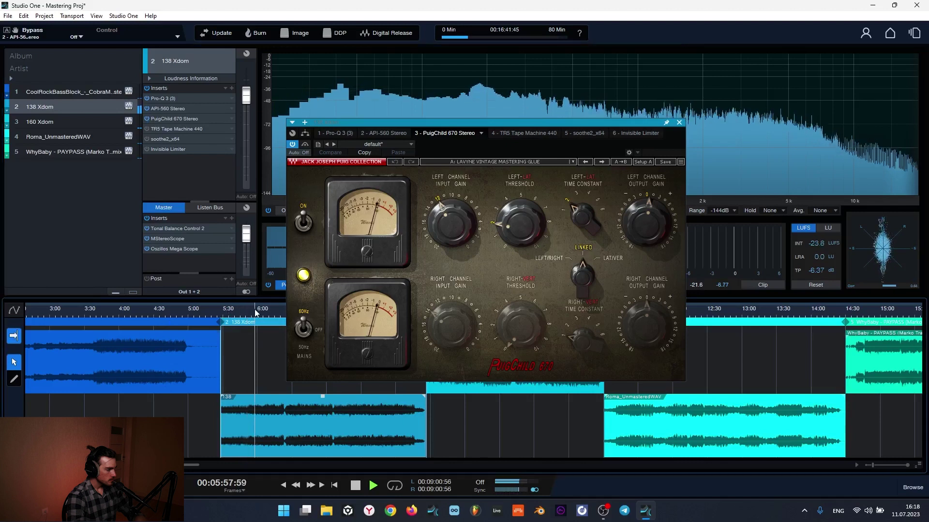
{"action": "left_click", "coordinate": [148, 119]}
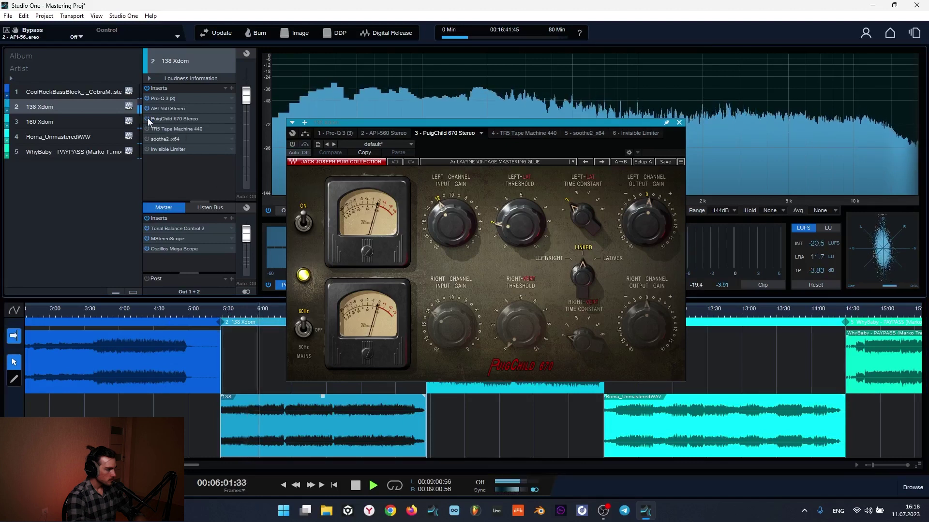
{"action": "left_click", "coordinate": [147, 118]}
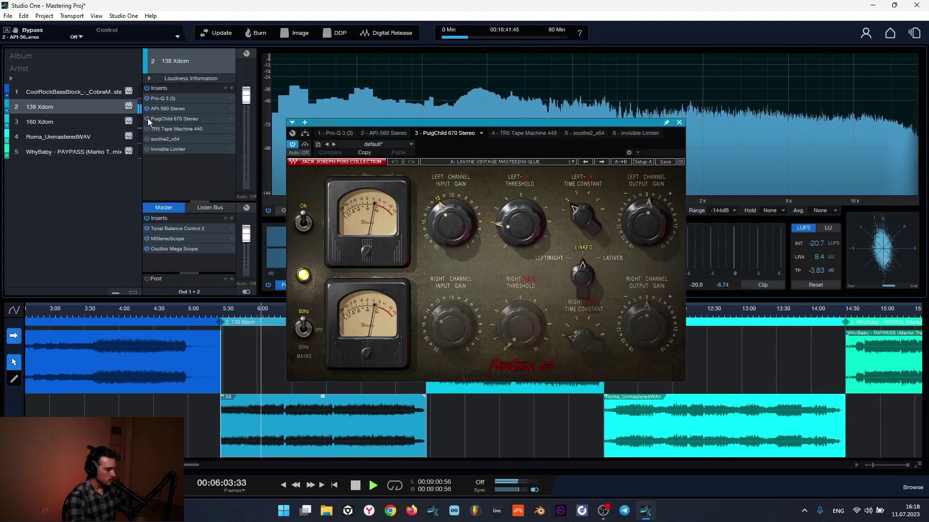
{"action": "key", "text": "space"}
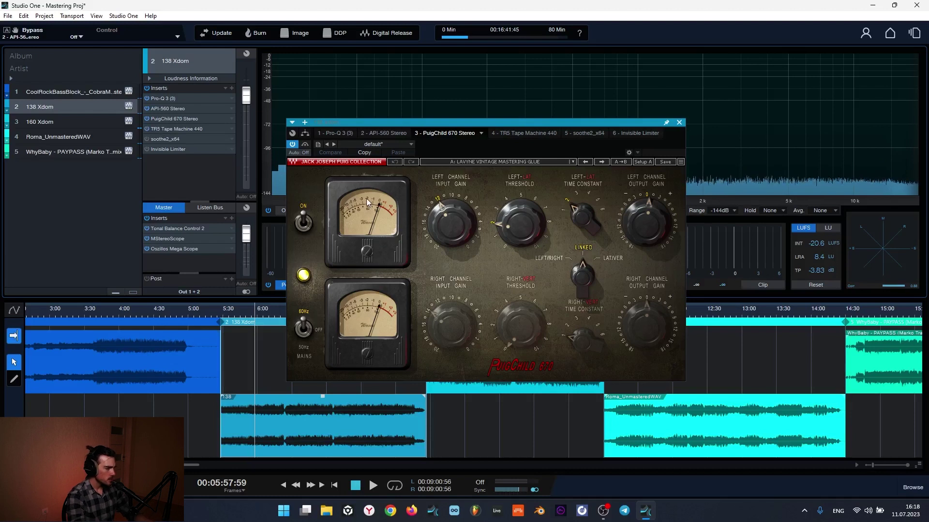
Open TR5 Tape Machine 440 on 138 Xdom and compare the sound with it bypassed and engaged from about 5:57
{"action": "double_click", "coordinate": [173, 130]}
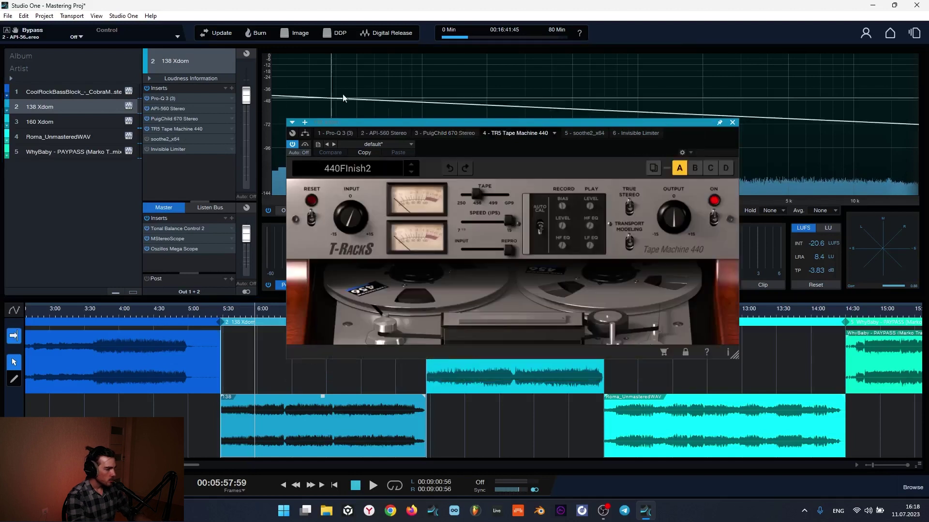
{"action": "left_click_drag", "start_coordinate": [442, 128], "coordinate": [457, 121]}
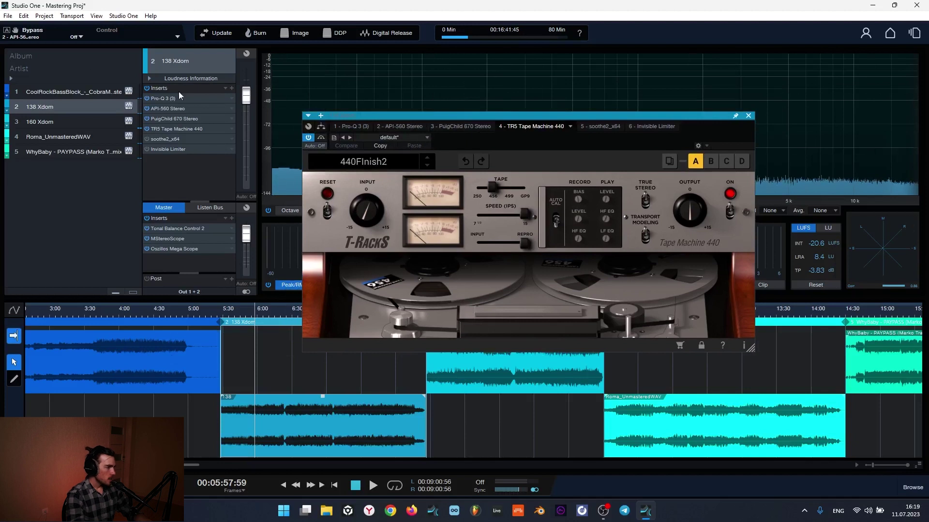
{"action": "key", "text": "space"}
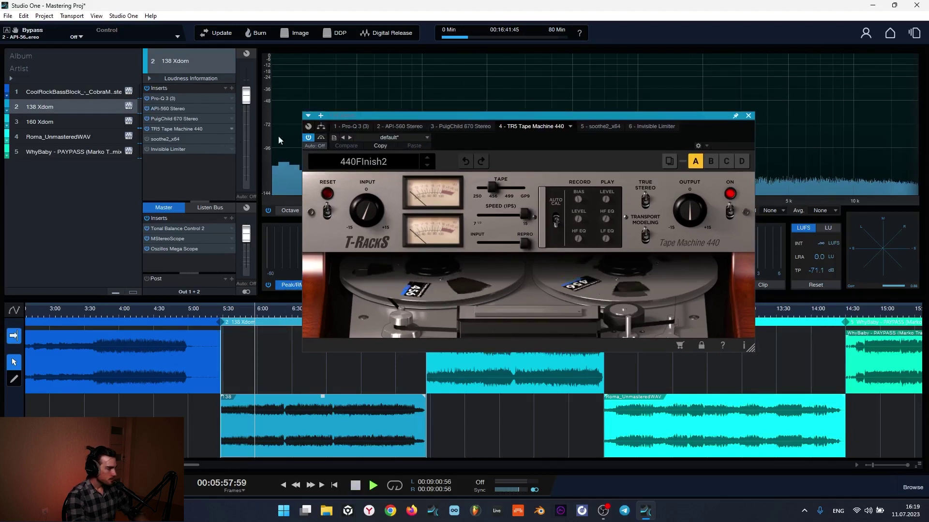
{"action": "left_click", "coordinate": [321, 138]}
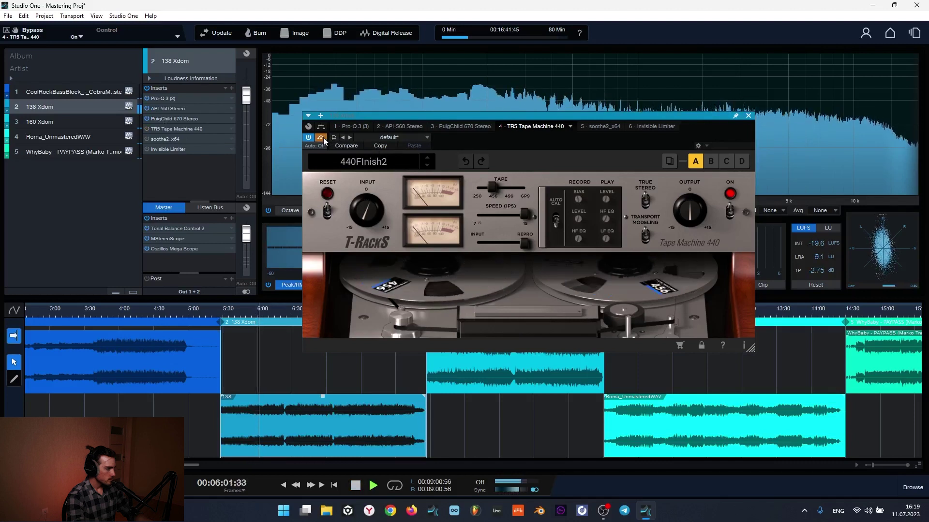
{"action": "left_click", "coordinate": [322, 138]}
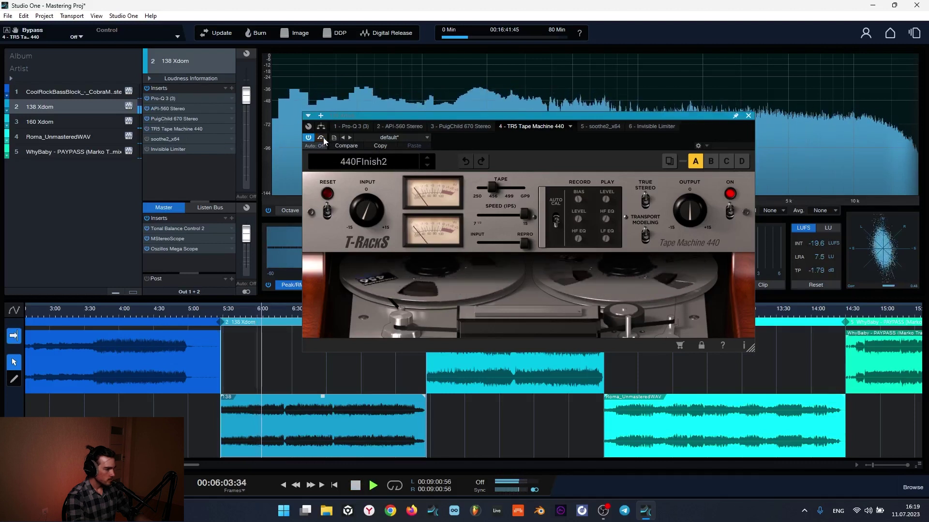
{"action": "key", "text": "space"}
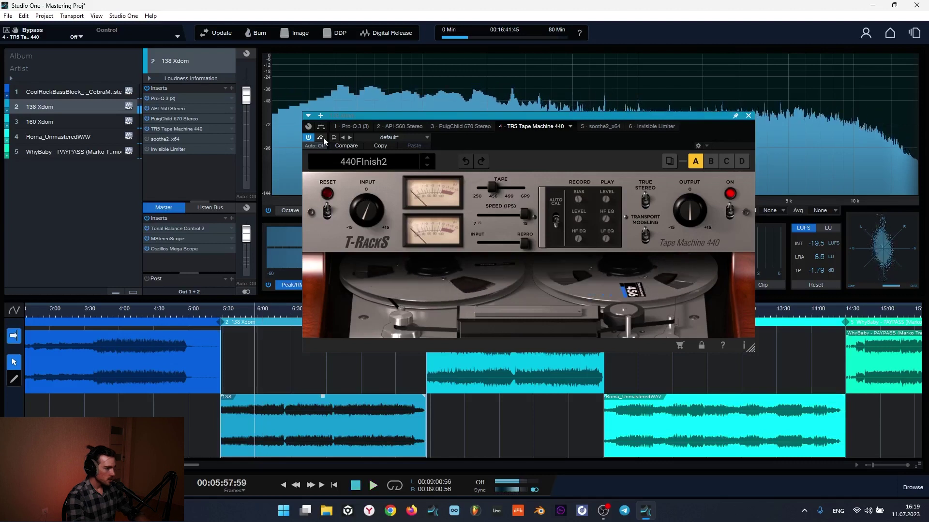
Activate the soothe2 insert on the 138 Xdom track and open its editor
{"action": "left_click", "coordinate": [145, 139]}
{"action": "left_click", "coordinate": [169, 138]}
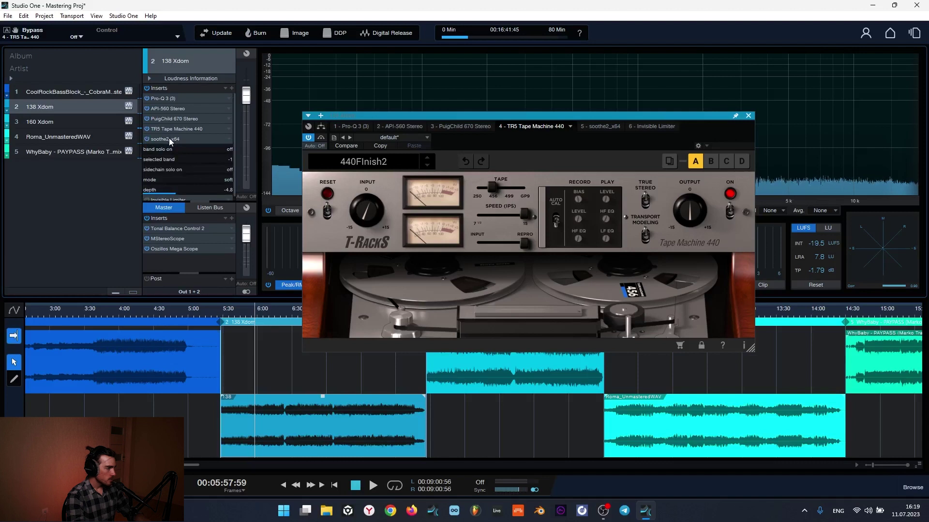
{"action": "left_click", "coordinate": [170, 140]}
{"action": "double_click", "coordinate": [170, 139]}
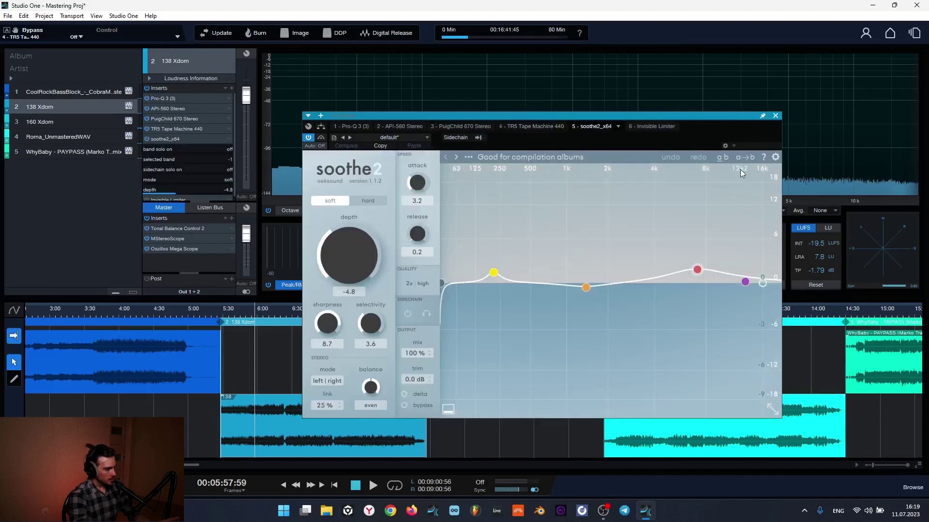
Activate and open the Invisible Limiter on the 138 Xdom track, restarting playback from about 5:57 to hear its effect
{"action": "left_click", "coordinate": [170, 140]}
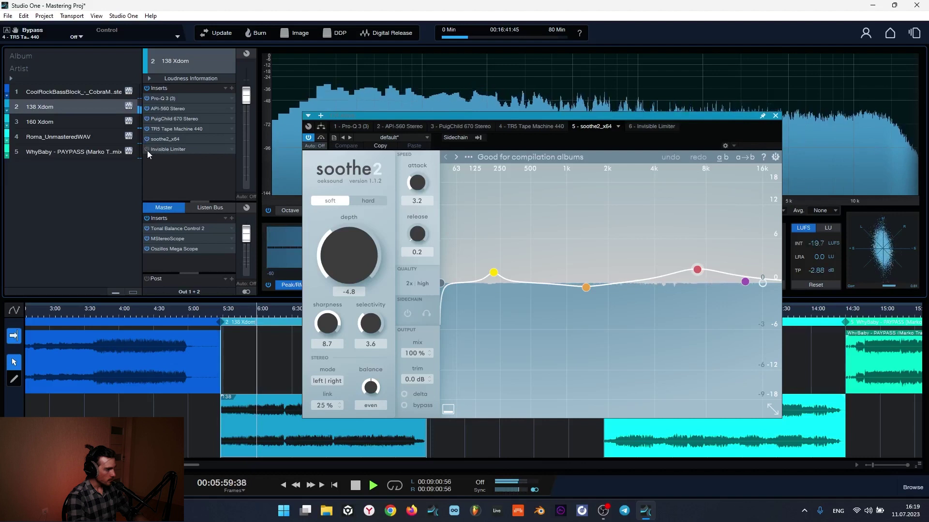
{"action": "left_click", "coordinate": [151, 150]}
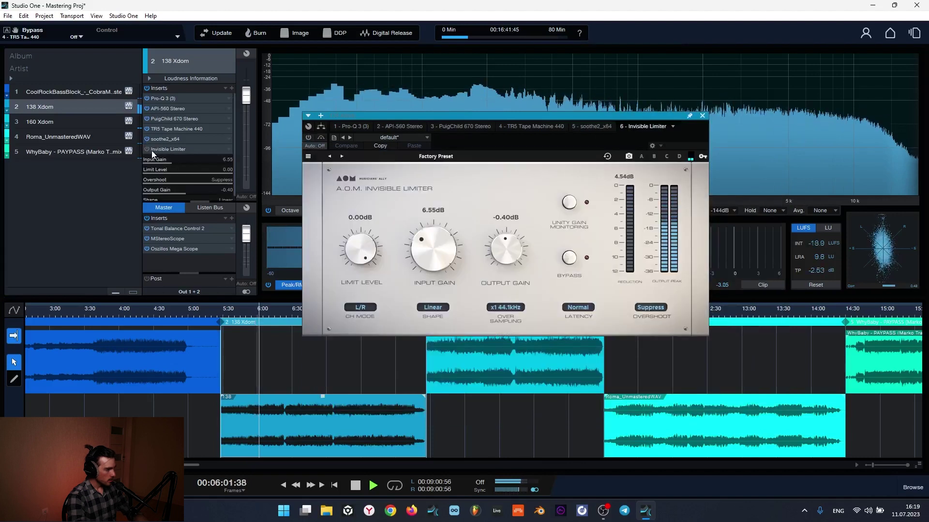
{"action": "key", "text": "space"}
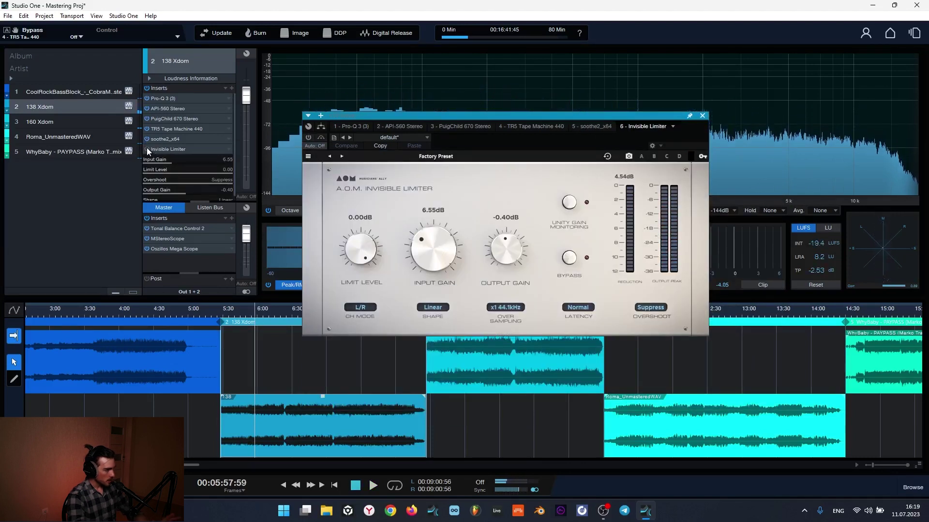
{"action": "key", "text": "space"}
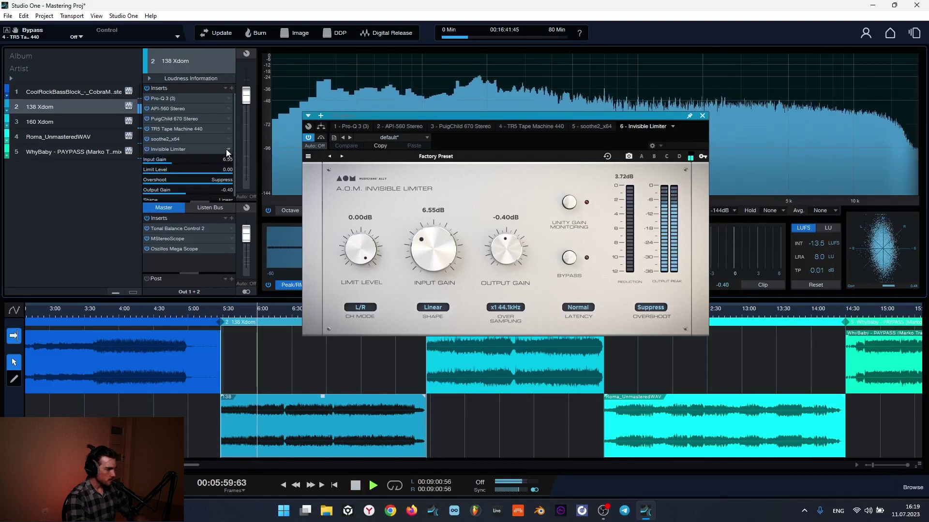
Compare 138 Xdom with its whole insert chain bypassed and engaged, and open MStereoScope on the master
{"action": "left_click", "coordinate": [147, 87]}
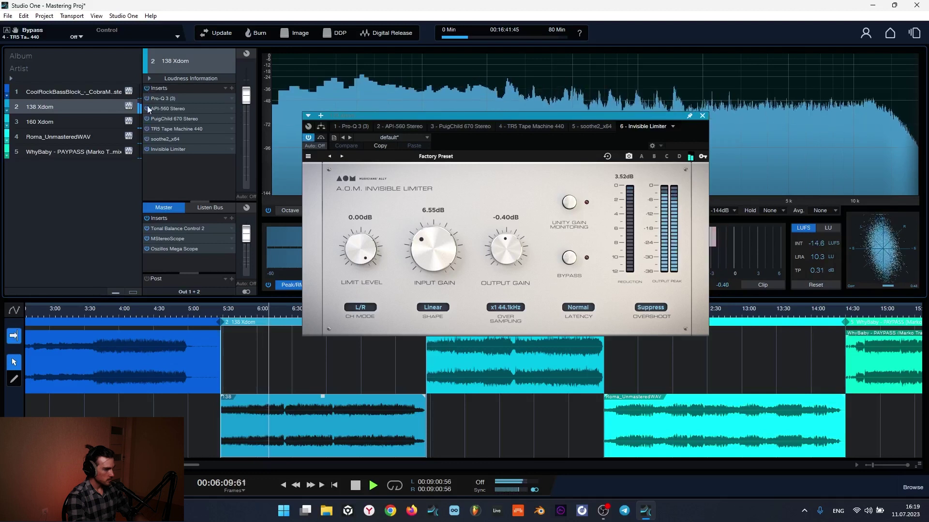
{"action": "left_click", "coordinate": [172, 239]}
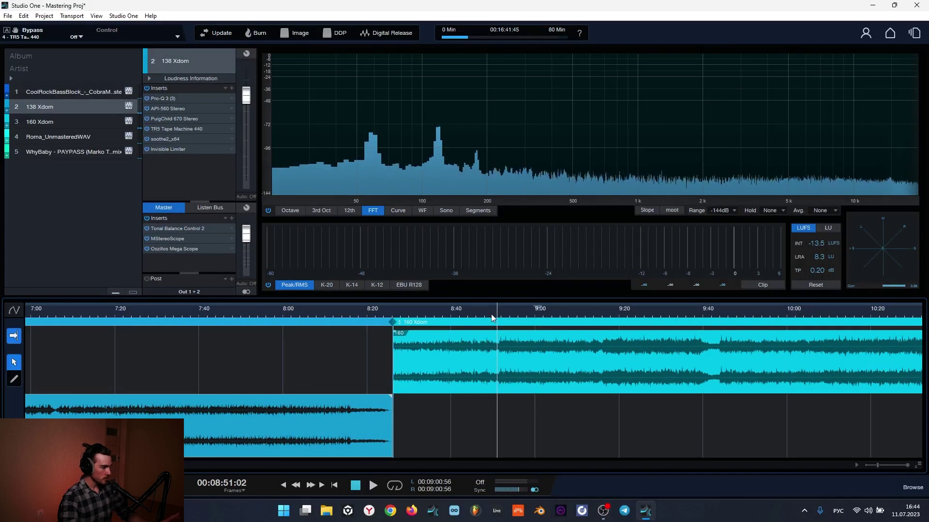
Open Pro-Q 3 on the 160 Xdom track and move its window clear of the insert list
{"action": "scroll", "coordinate": [491, 314], "scroll_direction": "down", "scroll_amount": 3}
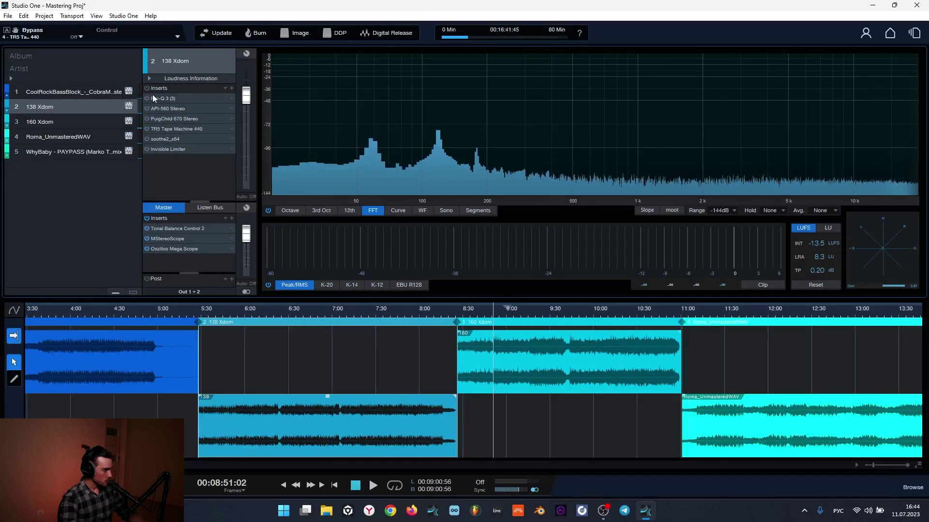
{"action": "left_click", "coordinate": [183, 98]}
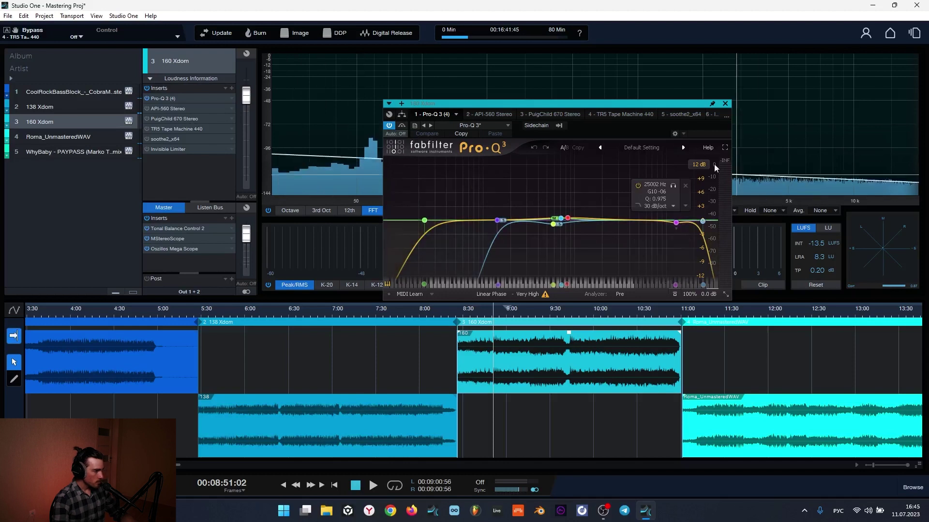
{"action": "left_click_drag", "start_coordinate": [544, 106], "coordinate": [692, 127]}
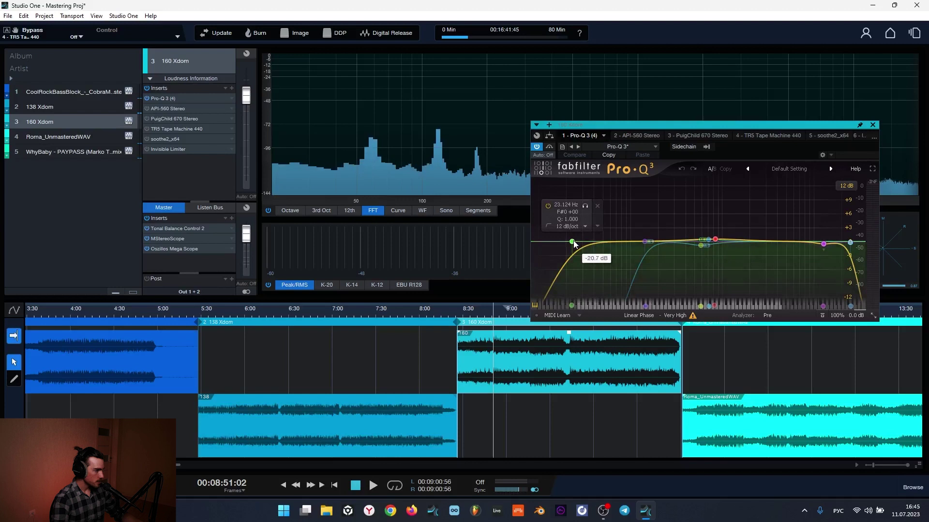
Activate and open API-560 Stereo on 160 Xdom, and compare the sound with it bypassed and engaged from about 8:51
{"action": "left_click", "coordinate": [171, 109]}
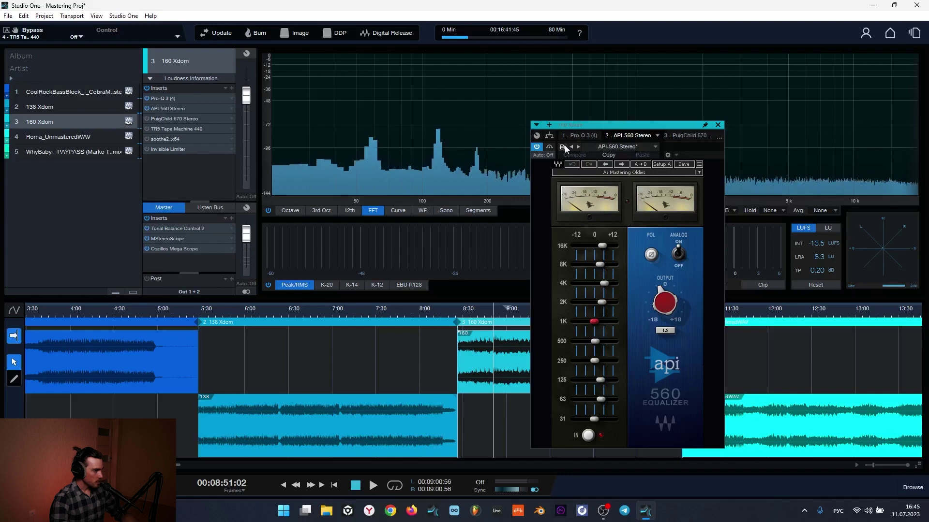
{"action": "left_click_drag", "start_coordinate": [597, 128], "coordinate": [504, 115]}
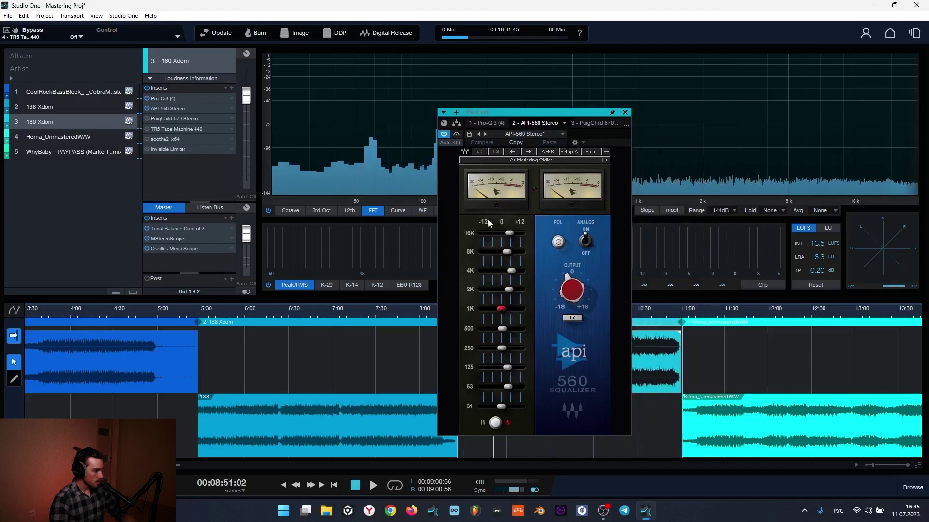
{"action": "left_click", "coordinate": [456, 135]}
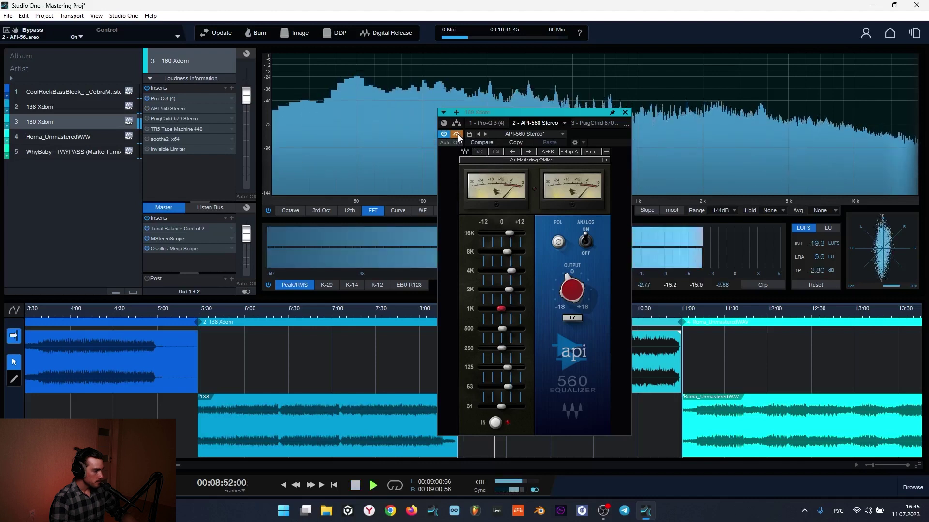
{"action": "left_click", "coordinate": [457, 134]}
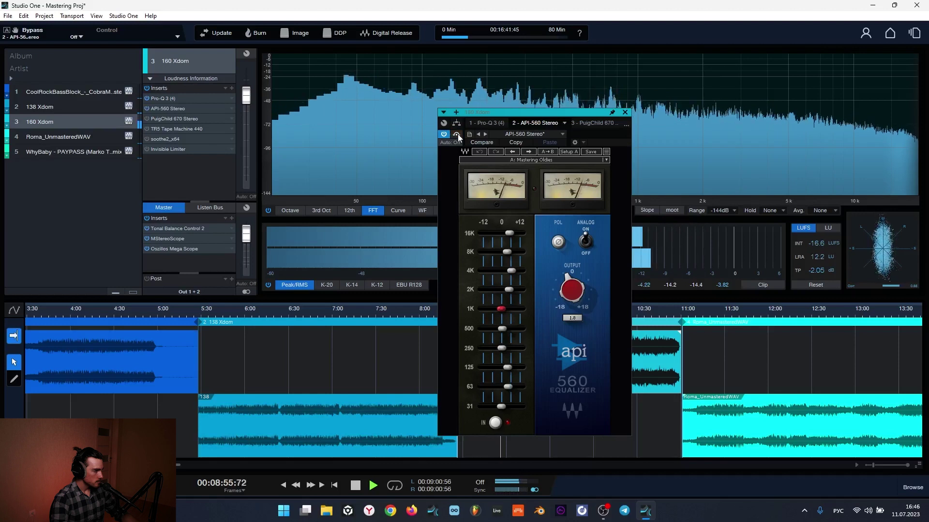
{"action": "left_click", "coordinate": [456, 134]}
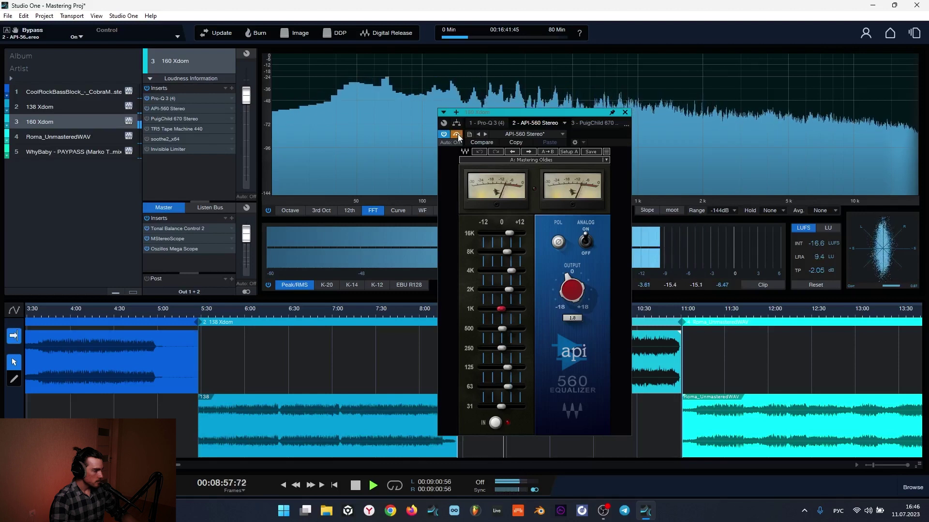
{"action": "left_click", "coordinate": [458, 135]}
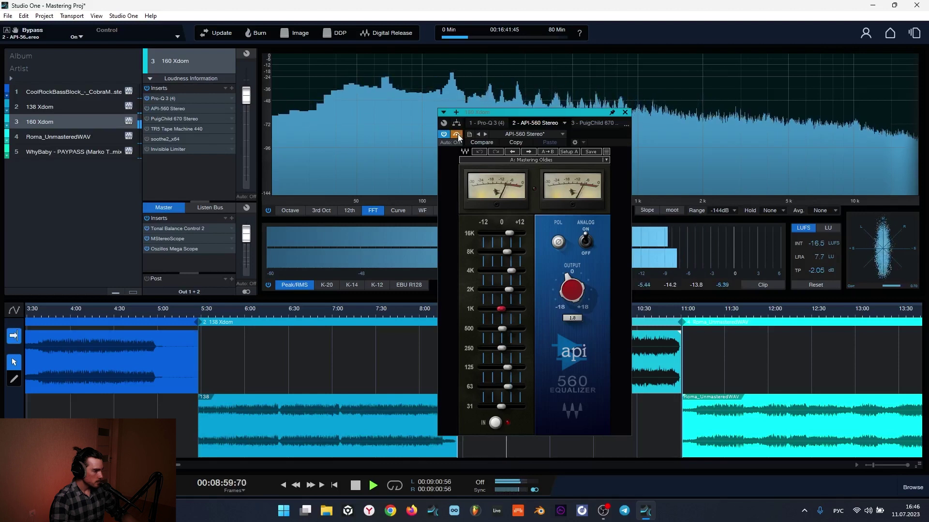
{"action": "key", "text": "space"}
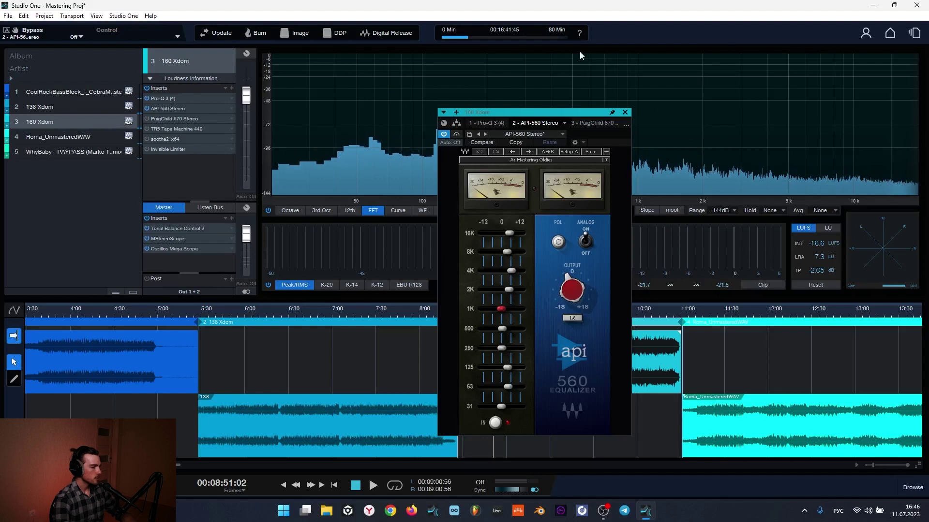
Activate and open PuigChild 670 Stereo on 160 Xdom, and compare playback from about 8:51 with it bypassed and engaged
{"action": "left_click", "coordinate": [167, 121]}
{"action": "left_click_drag", "start_coordinate": [680, 115], "coordinate": [601, 118]}
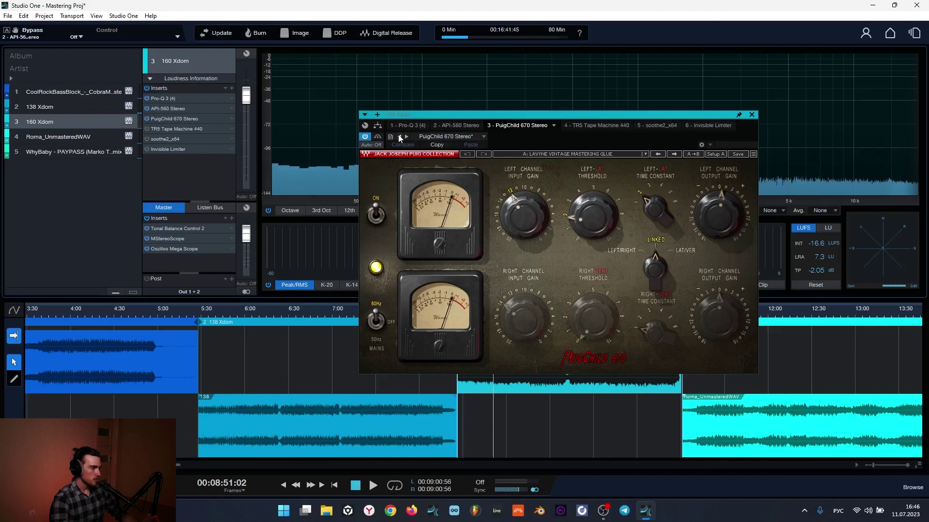
{"action": "left_click", "coordinate": [377, 139]}
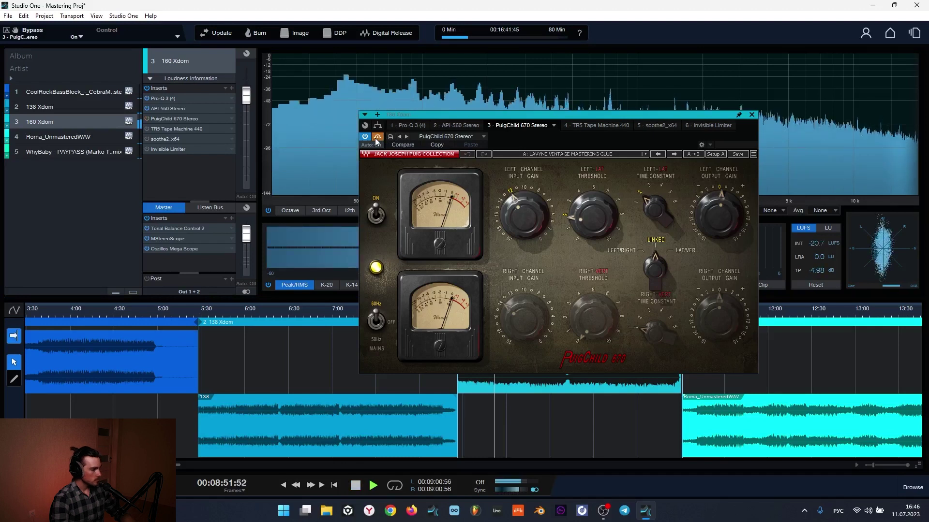
{"action": "left_click", "coordinate": [378, 137]}
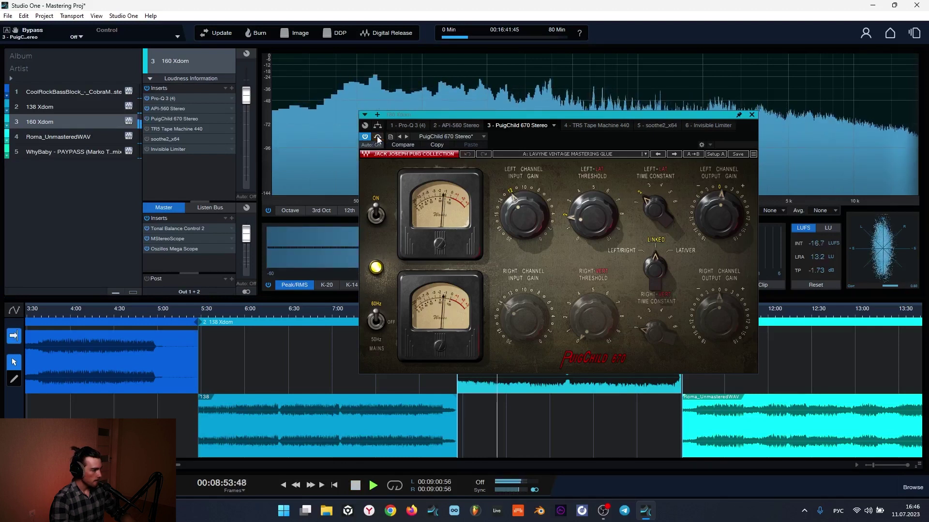
{"action": "left_click", "coordinate": [378, 138]}
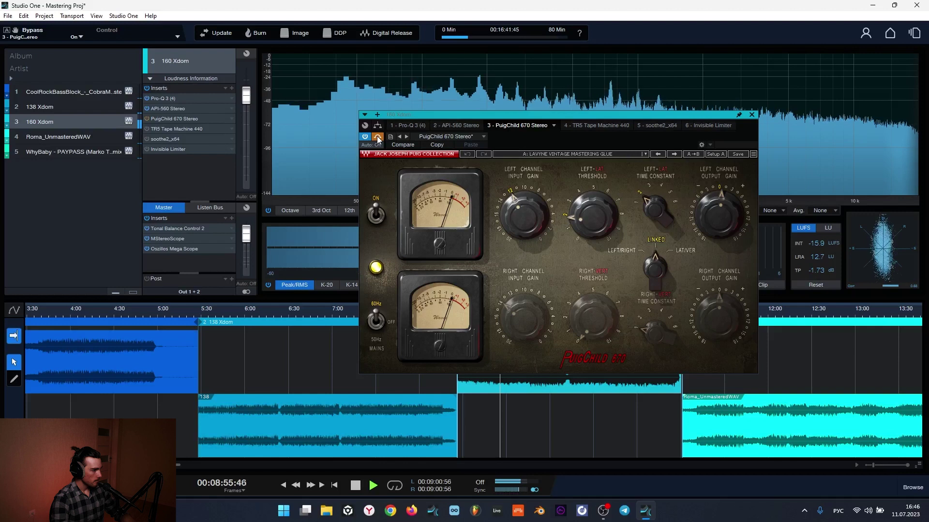
{"action": "left_click", "coordinate": [378, 138]}
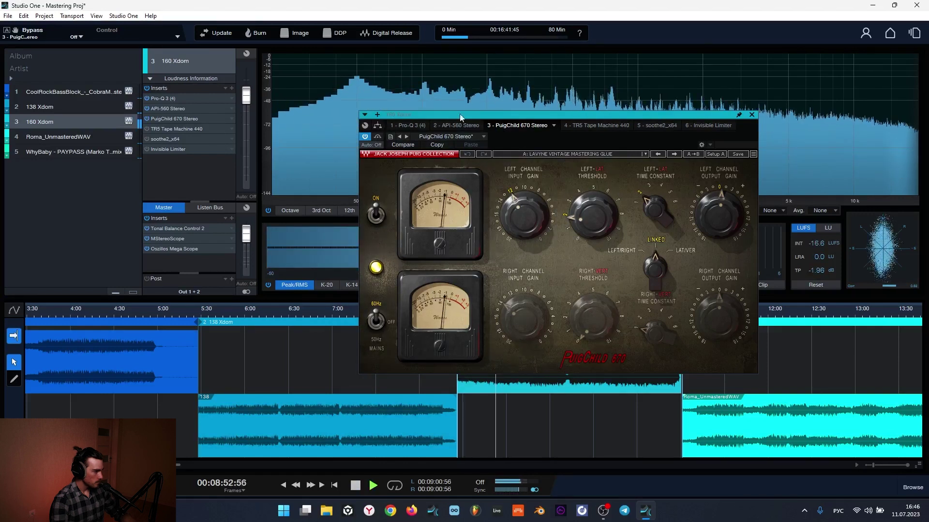
{"action": "left_click", "coordinate": [378, 137]}
{"action": "left_click", "coordinate": [378, 137]}
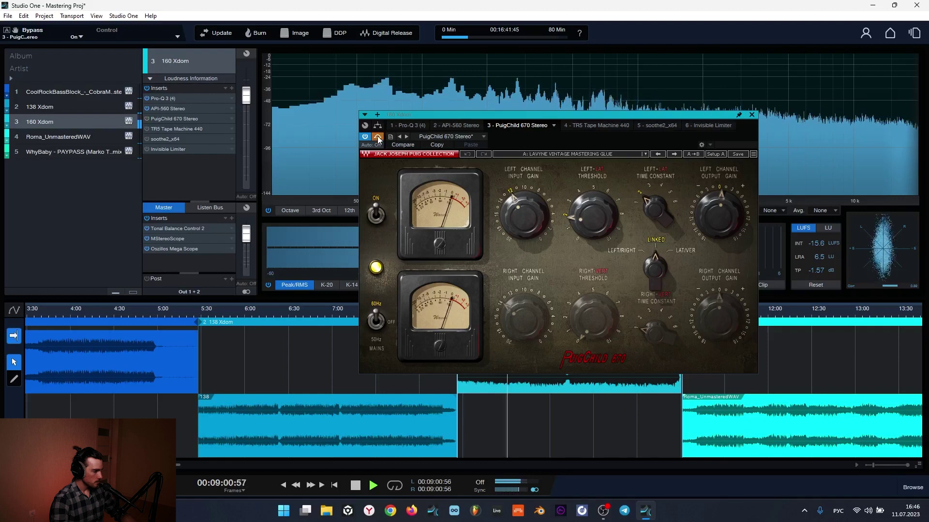
{"action": "left_click", "coordinate": [377, 137]}
{"action": "key", "text": "space"}
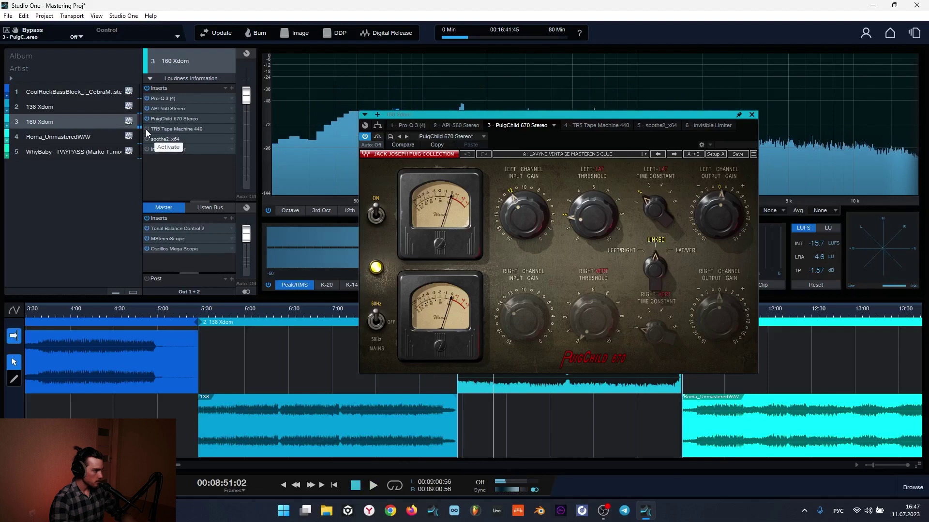
Open and activate TR5 Tape Machine 440 on 160 Xdom, and reposition its window beside the insert list
{"action": "left_click", "coordinate": [168, 129]}
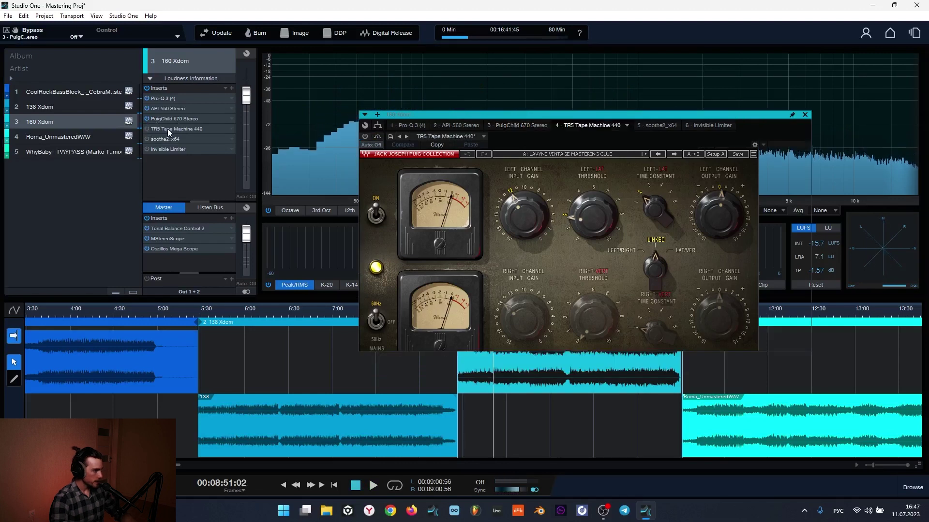
{"action": "left_click_drag", "start_coordinate": [639, 118], "coordinate": [593, 112]}
{"action": "left_click", "coordinate": [146, 129]}
{"action": "mouse_move", "coordinate": [461, 107]}
{"action": "left_mouse_down"}
{"action": "mouse_move", "coordinate": [461, 75]}
{"action": "mouse_move", "coordinate": [449, 109]}
{"action": "left_mouse_up"}
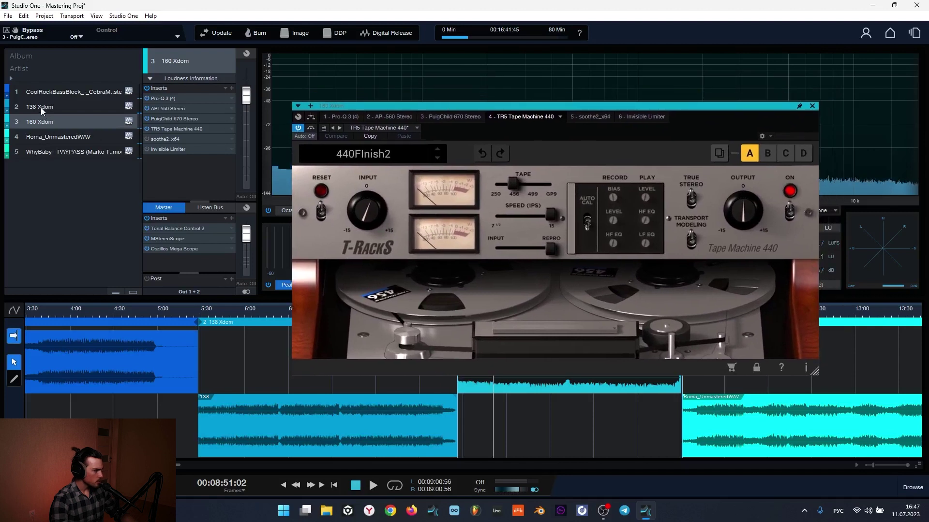
Compare 160 Xdom with TR5 Tape Machine 440 bypassed and engaged from about 8:51, and stop playback with it engaged
{"action": "left_click", "coordinate": [310, 128]}
{"action": "key", "text": "space"}
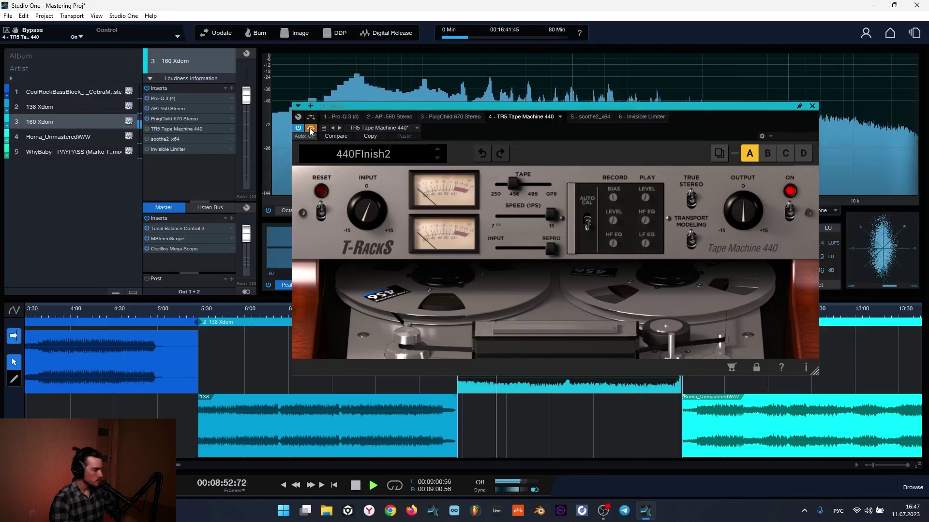
{"action": "left_click", "coordinate": [310, 128]}
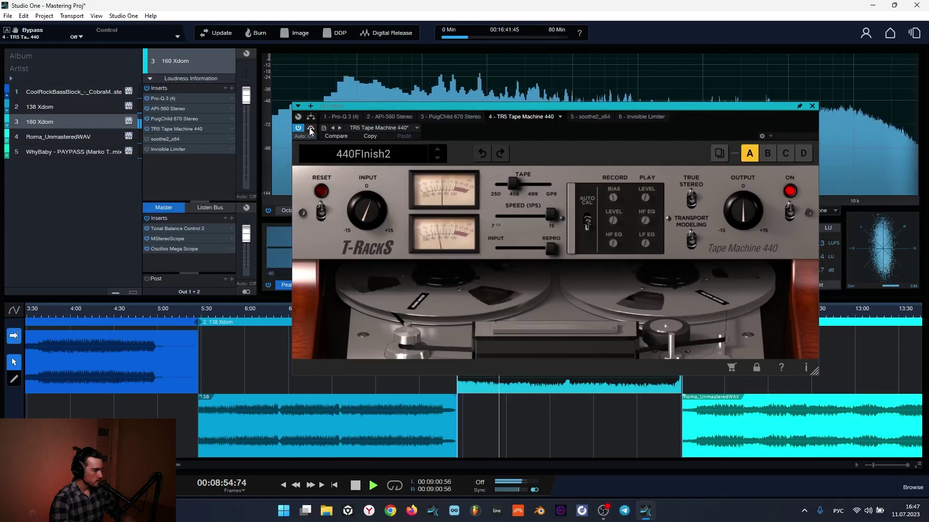
{"action": "left_click", "coordinate": [310, 128]}
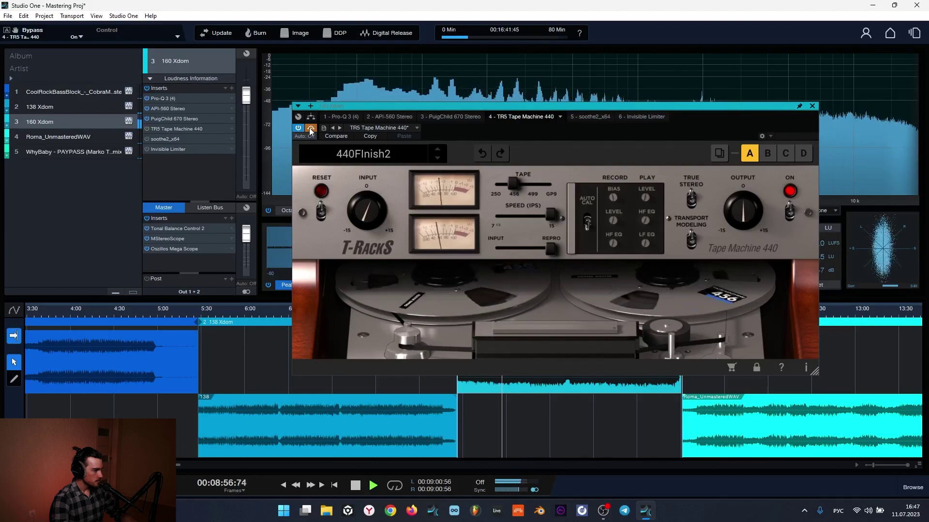
{"action": "left_click", "coordinate": [310, 128]}
{"action": "key", "text": "space"}
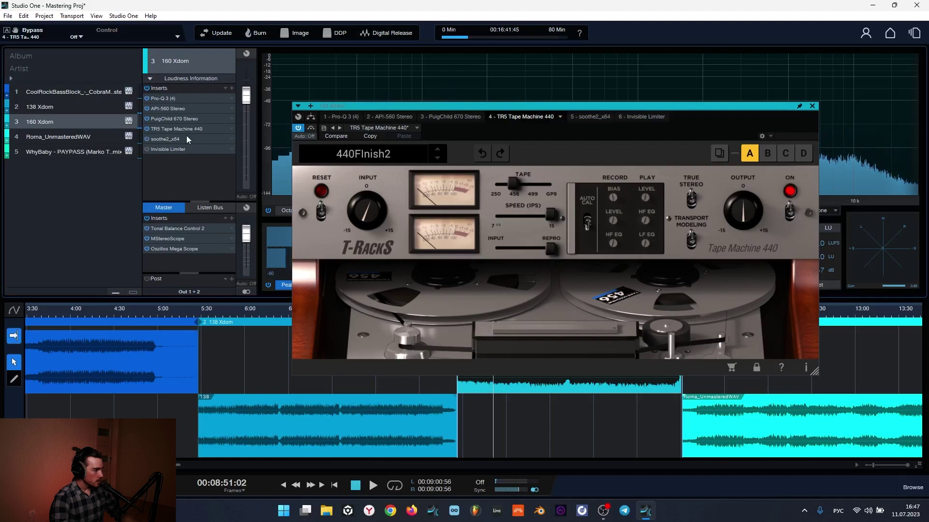
Activate soothe2 and the Invisible Limiter on 160 Xdom, and compare the limiter off and on from about 8:51 before closing its window
{"action": "double_click", "coordinate": [174, 138]}
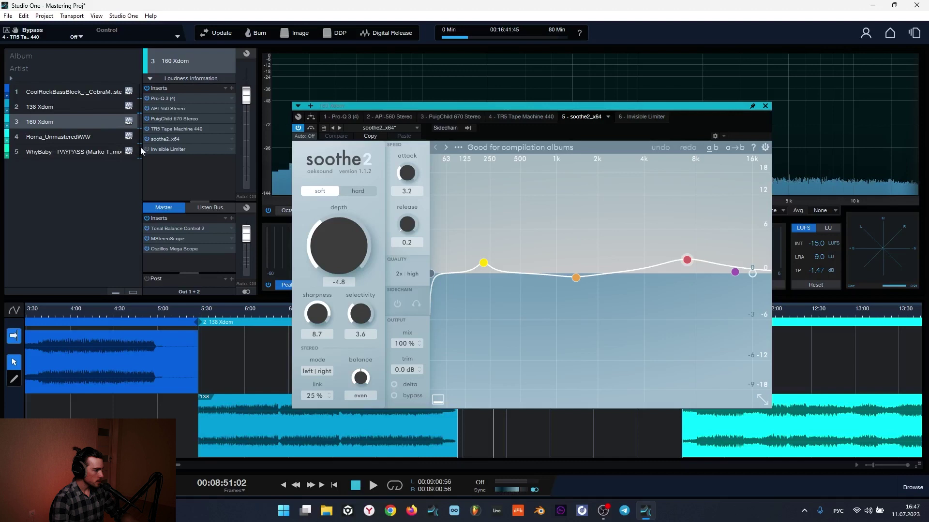
{"action": "double_click", "coordinate": [173, 150]}
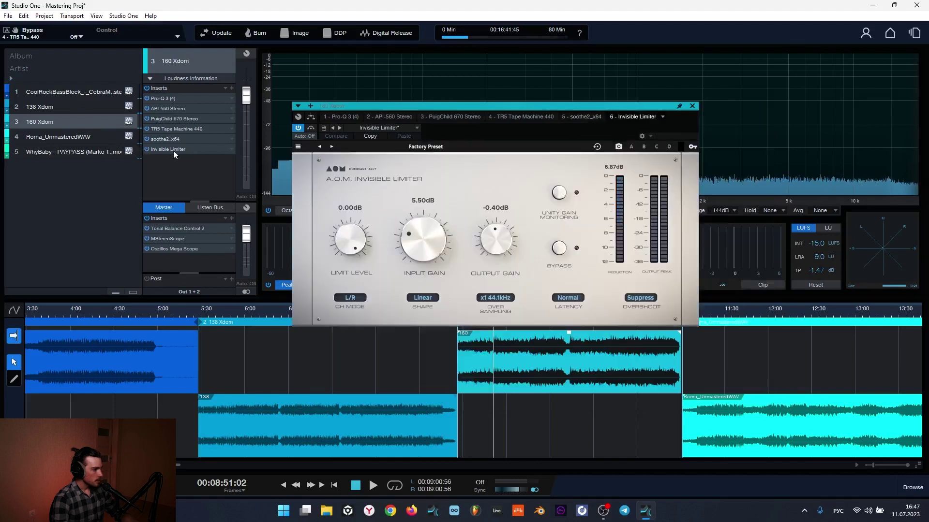
{"action": "key", "text": "space"}
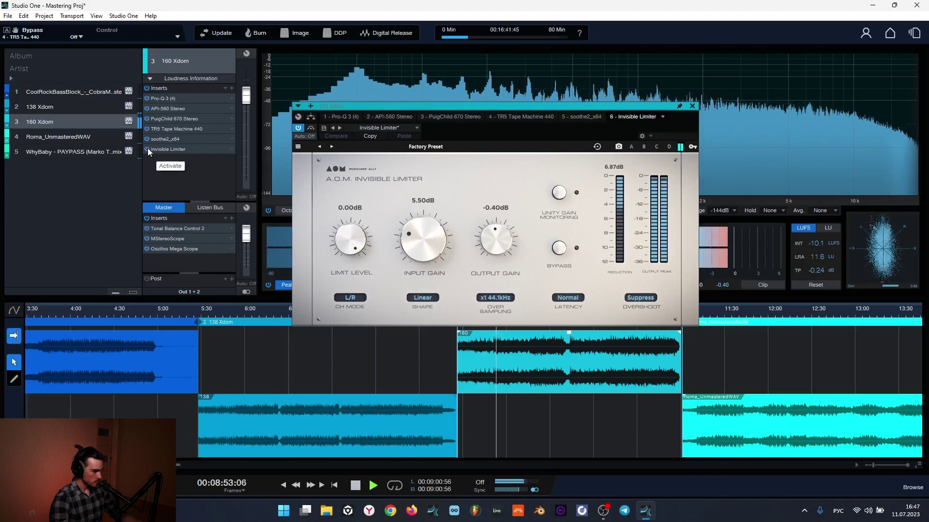
{"action": "left_click", "coordinate": [148, 149]}
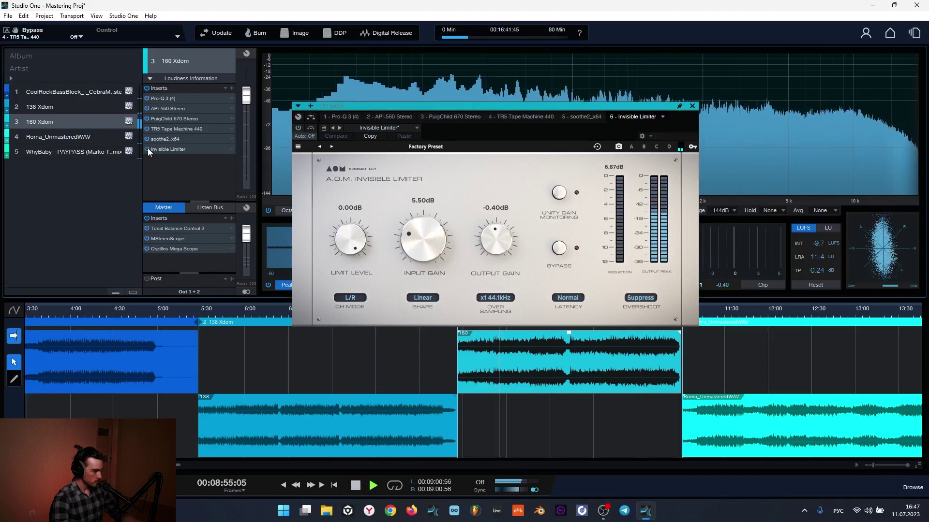
{"action": "left_click", "coordinate": [148, 149]}
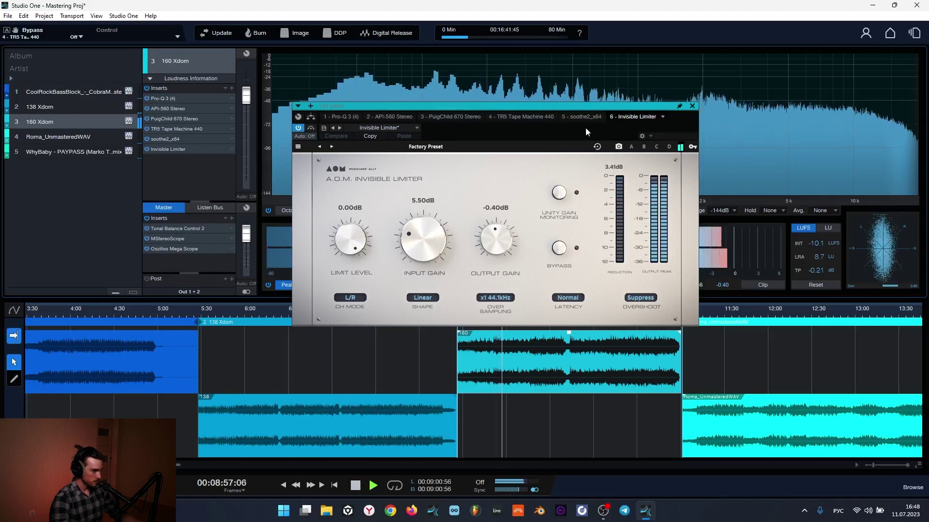
{"action": "left_click", "coordinate": [692, 106]}
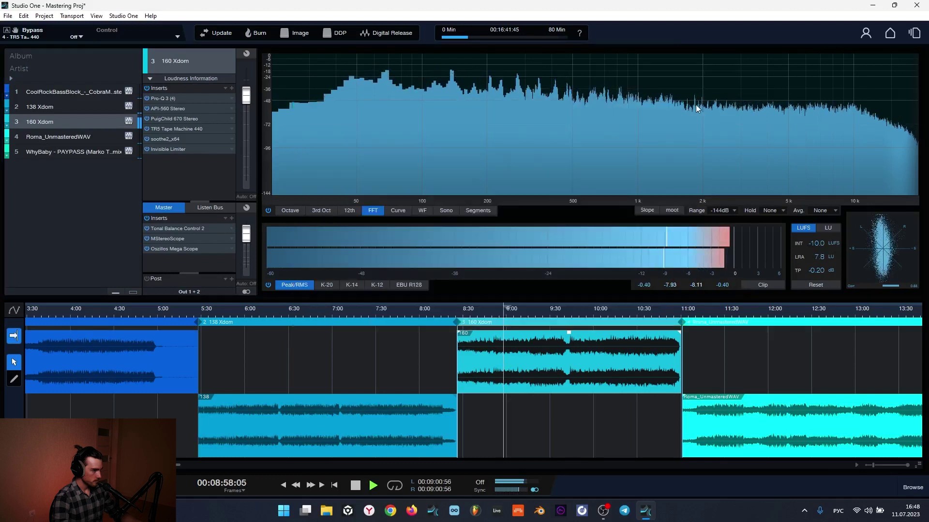
Open the master's MStereoScope to check the stereo width of 160 Xdom, stop playback, and close the scope window
{"action": "double_click", "coordinate": [179, 239]}
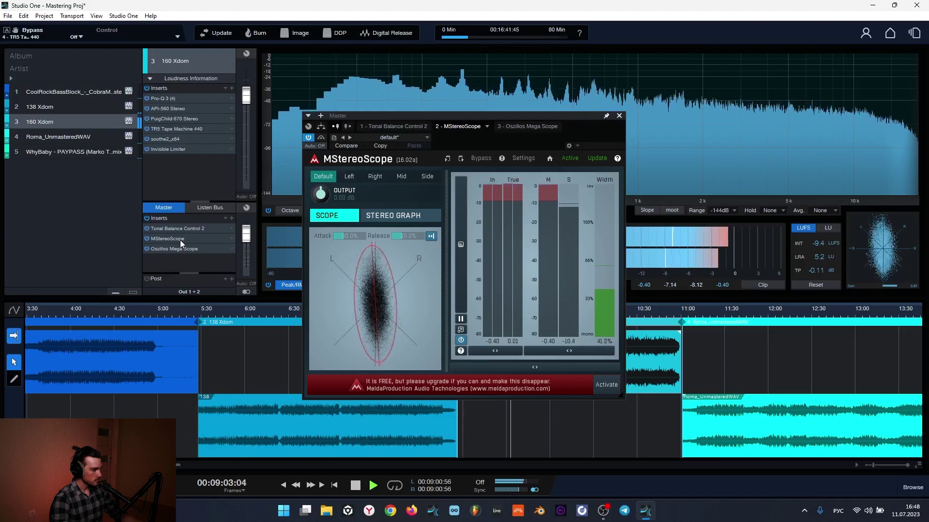
{"action": "key", "text": "space"}
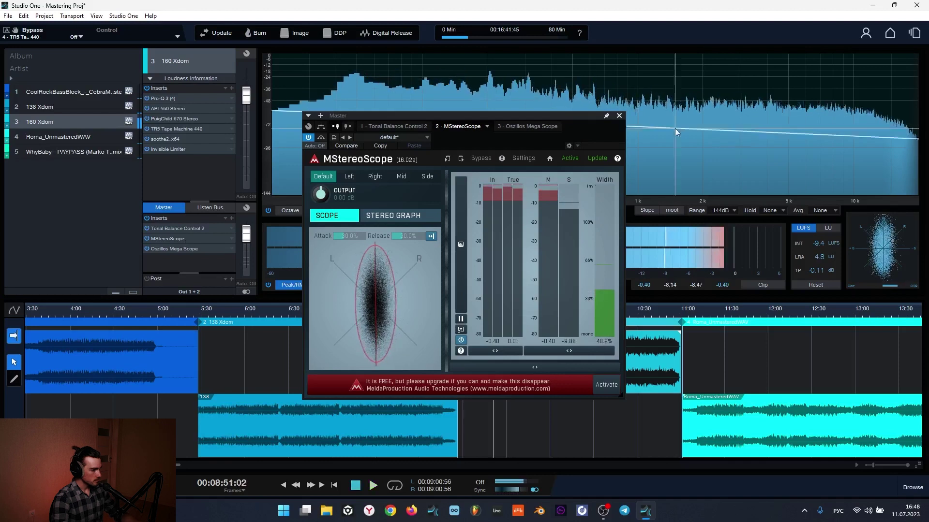
{"action": "left_click", "coordinate": [618, 116]}
Bring the start of Roma_UnmasteredWAV into the timeline view and select track 4, Roma_UnmasteredWAV, in the track list
{"action": "left_click_drag", "start_coordinate": [97, 465], "coordinate": [138, 465]}
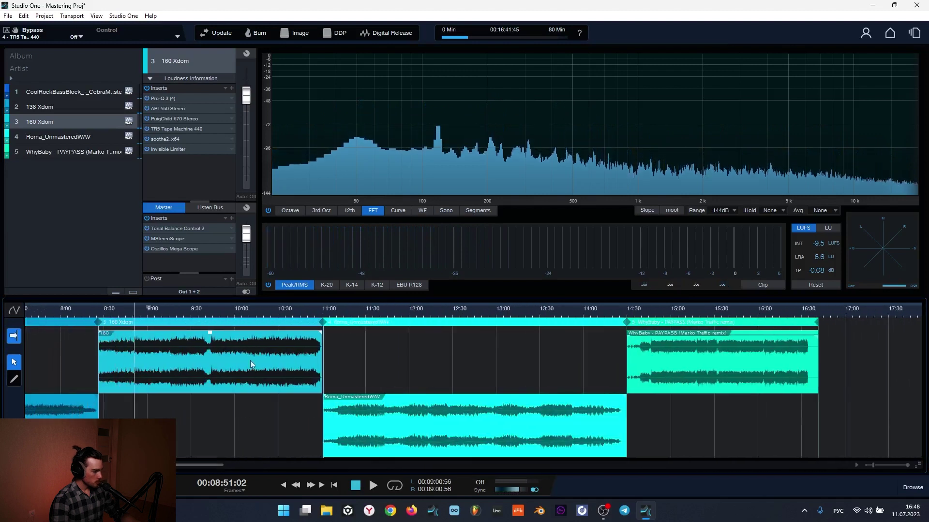
{"action": "scroll", "coordinate": [324, 317], "scroll_direction": "up", "scroll_amount": 5}
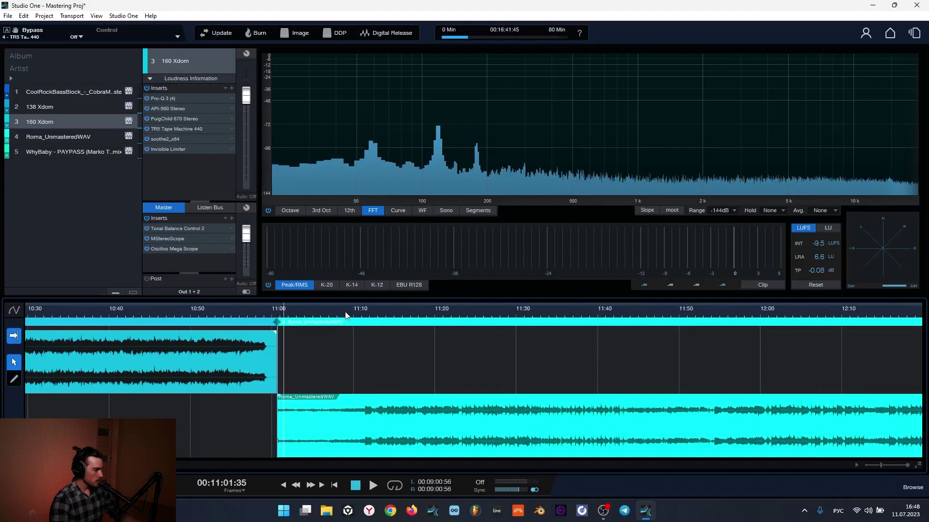
{"action": "scroll", "coordinate": [346, 316], "scroll_direction": "down", "scroll_amount": 5}
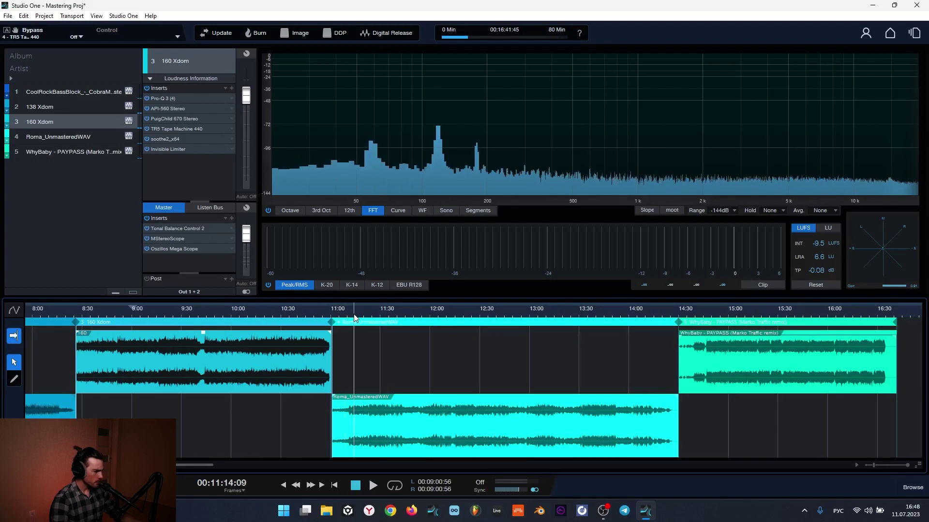
{"action": "scroll", "coordinate": [354, 317], "scroll_direction": "up", "scroll_amount": 5}
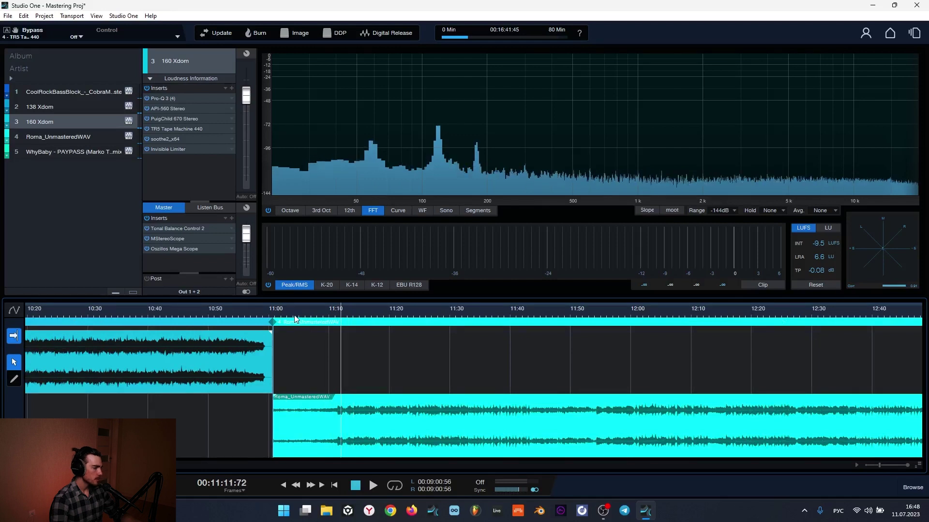
{"action": "left_click", "coordinate": [59, 138]}
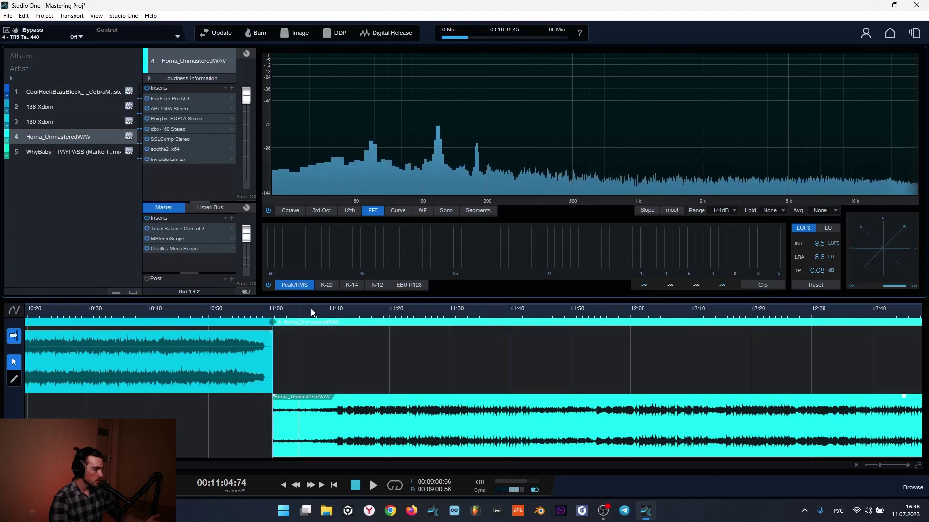
Deactivate all inserts on Roma_UnmasteredWAV and play the track unprocessed from about 12:15
{"action": "scroll", "coordinate": [310, 308], "scroll_direction": "down", "scroll_amount": 5}
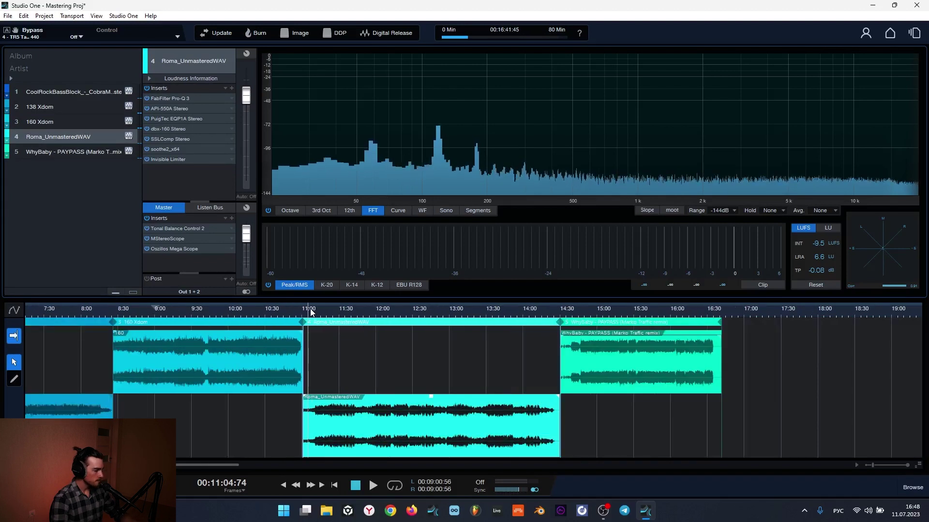
{"action": "scroll", "coordinate": [309, 308], "scroll_direction": "up", "scroll_amount": 3}
{"action": "left_click", "coordinate": [508, 314]}
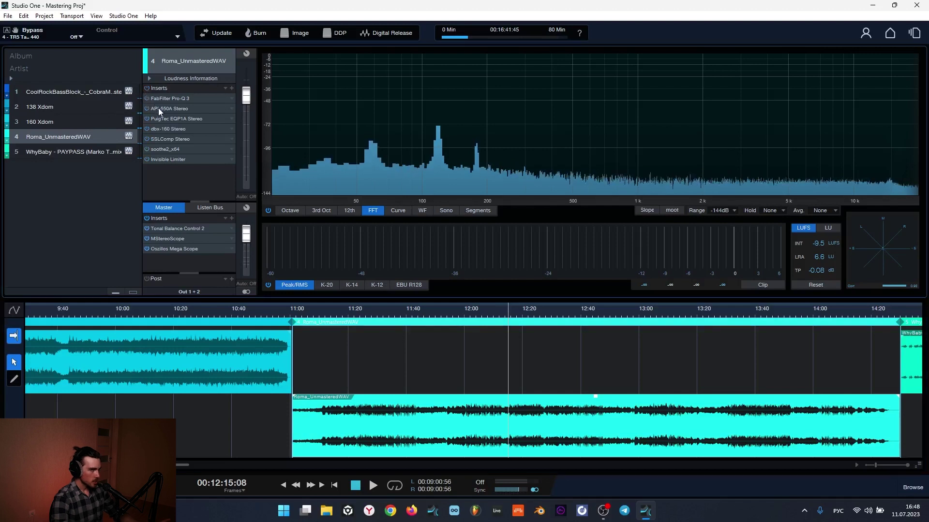
{"action": "key", "text": "space"}
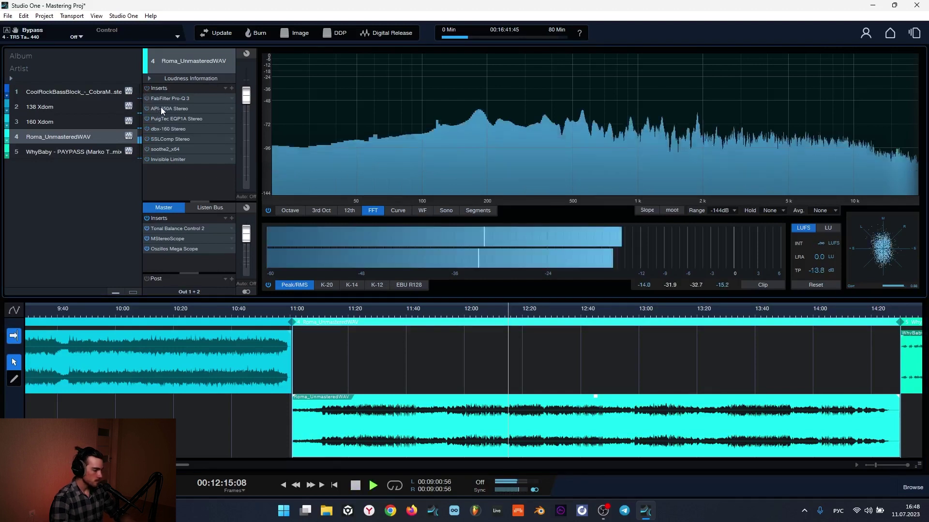
{"action": "scroll", "coordinate": [444, 315], "scroll_direction": "down", "scroll_amount": 2}
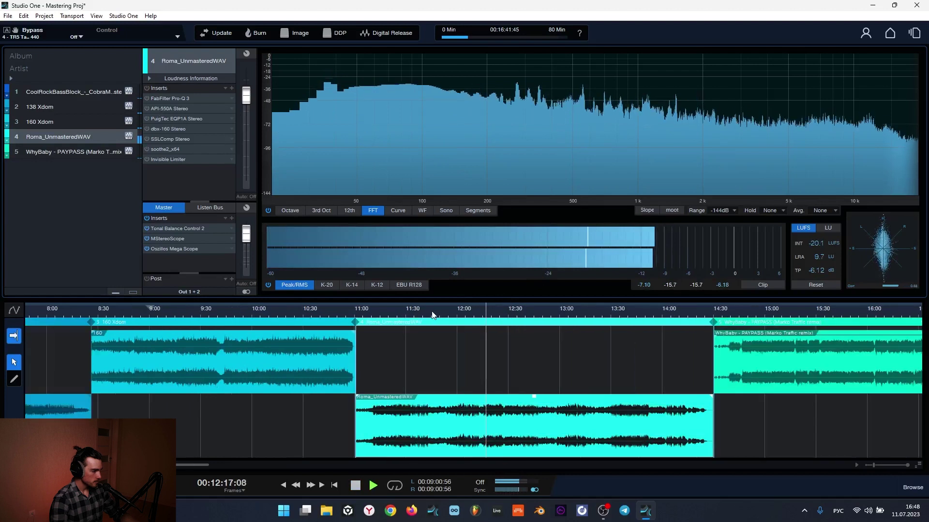
{"action": "scroll", "coordinate": [523, 316], "scroll_direction": "up", "scroll_amount": 2}
{"action": "scroll", "coordinate": [523, 316], "scroll_direction": "down", "scroll_amount": 3}
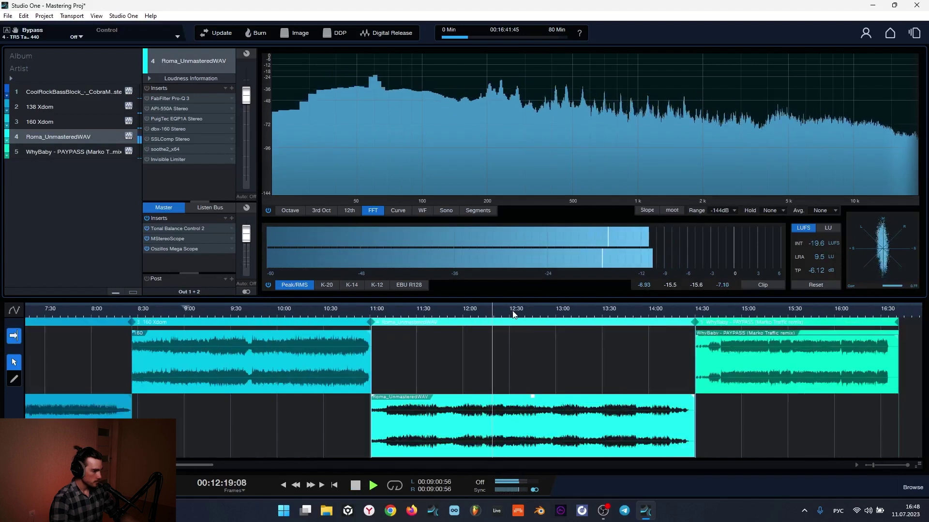
Check the unprocessed Roma_UnmasteredWAV signal in MStereoScope and Oszillos Mega Scope on the master, close the scope window, and stop playback
{"action": "left_click", "coordinate": [169, 238]}
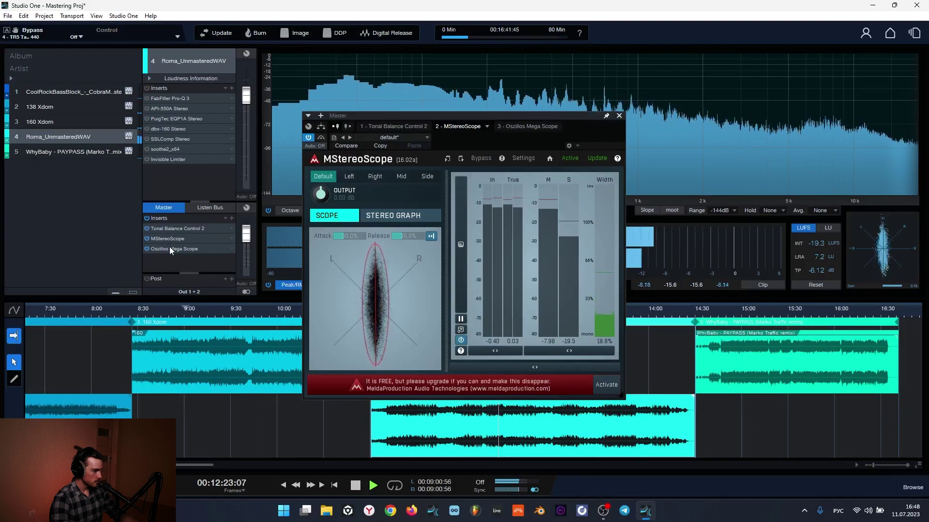
{"action": "left_click", "coordinate": [170, 247]}
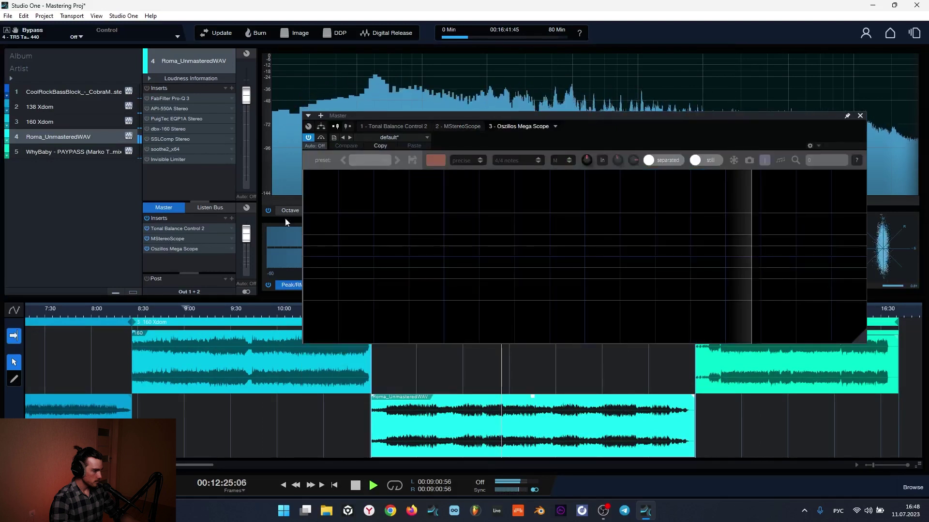
{"action": "key", "text": "space"}
{"action": "key", "text": "space"}
{"action": "left_click", "coordinate": [735, 162]}
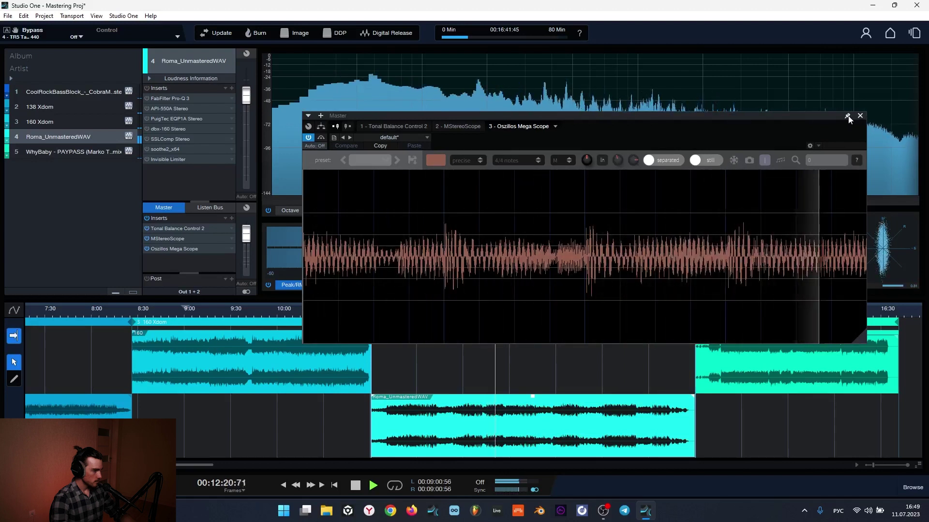
{"action": "left_click", "coordinate": [860, 116]}
{"action": "key", "text": "space"}
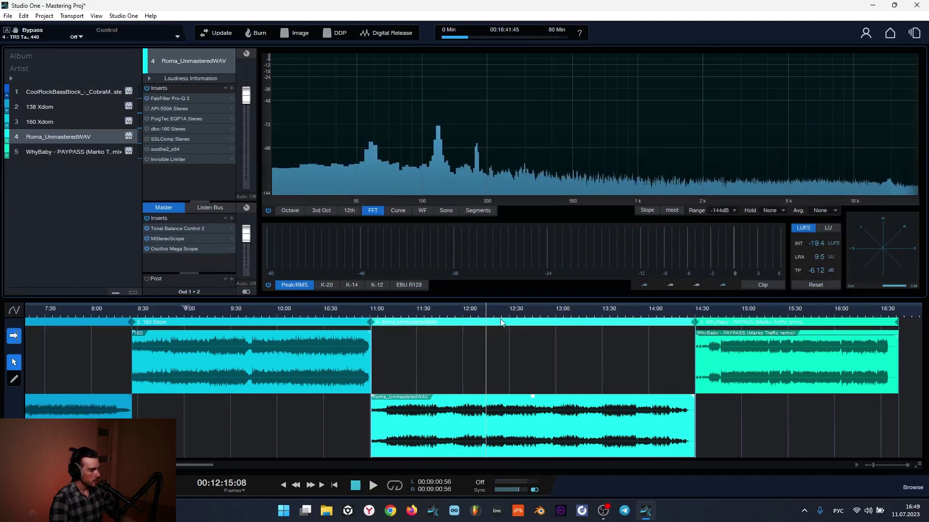
Activate and open FabFilter Pro-Q 3 on Roma_UnmasteredWAV, inspect its EQ bands, and close its window
{"action": "scroll", "coordinate": [506, 315], "scroll_direction": "up", "scroll_amount": 3}
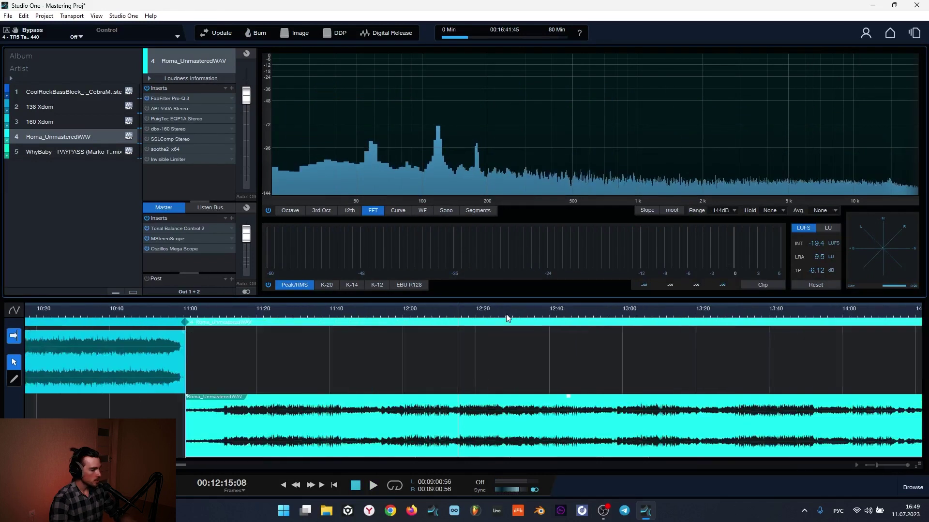
{"action": "left_click", "coordinate": [186, 99]}
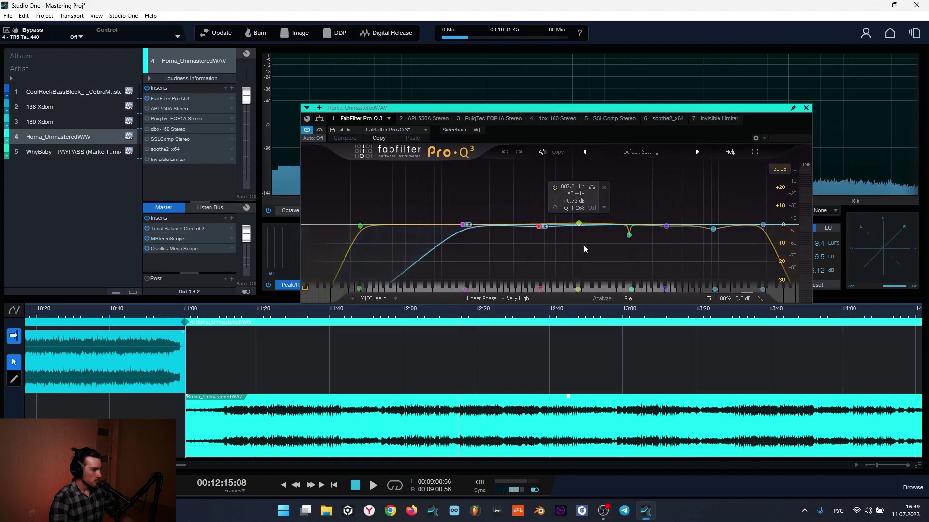
{"action": "mouse_move", "coordinate": [633, 240]}
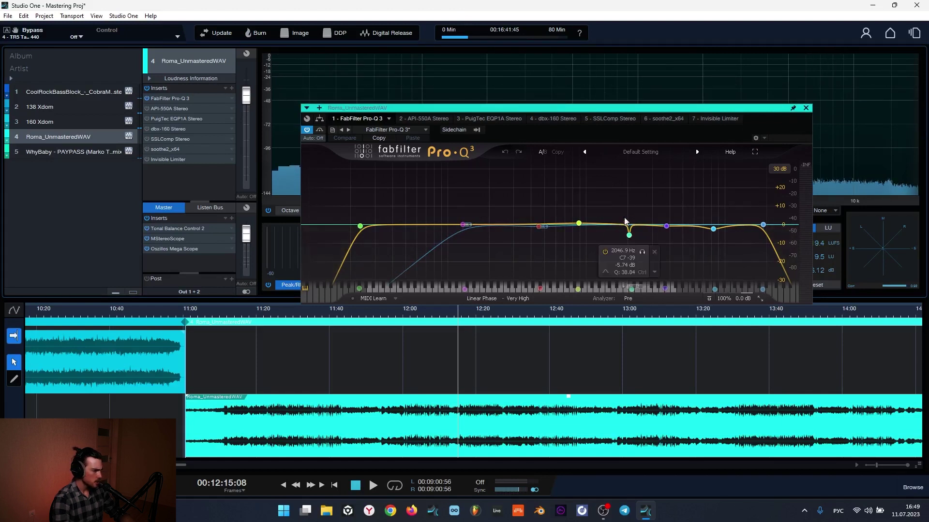
{"action": "left_click", "coordinate": [806, 109]}
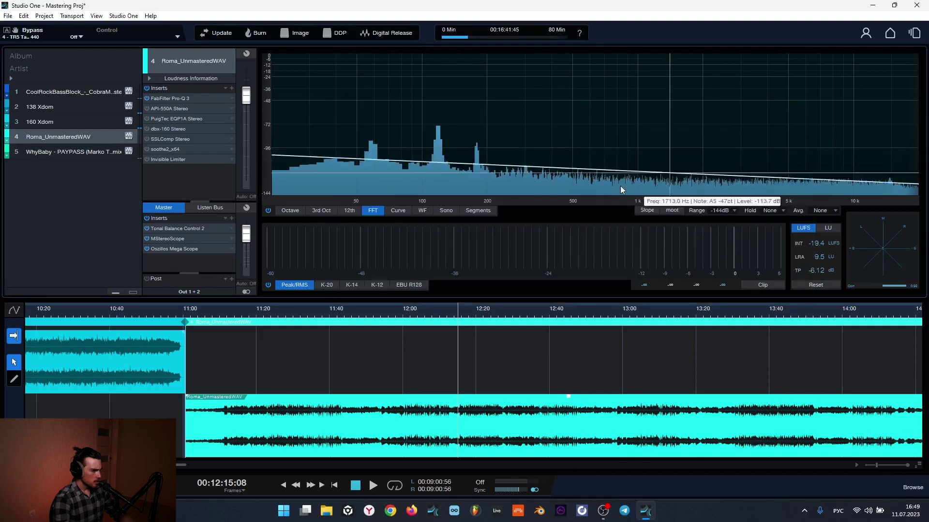
Place the playback position at about 12:27 in Roma_UnmasteredWAV and start playback with only FabFilter Pro-Q 3 active
{"action": "scroll", "coordinate": [475, 315], "scroll_direction": "down", "scroll_amount": 4}
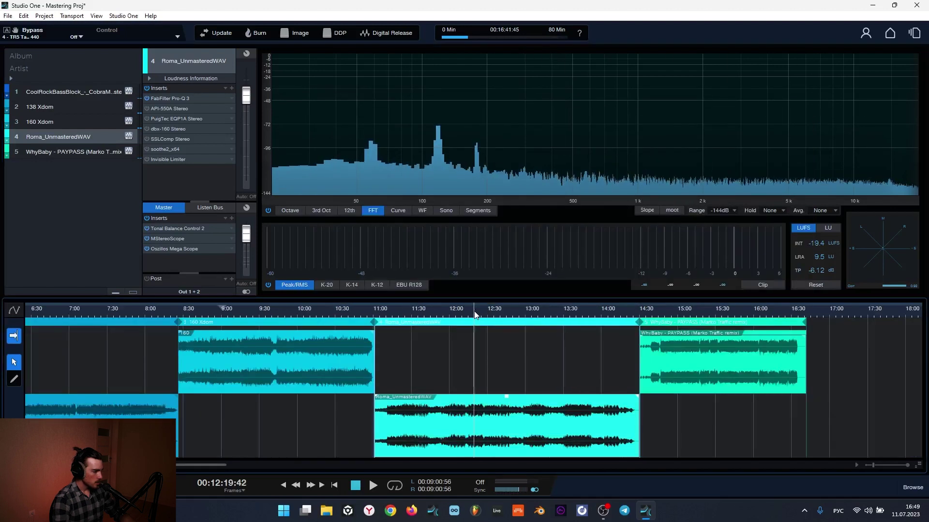
{"action": "scroll", "coordinate": [486, 316], "scroll_direction": "up", "scroll_amount": 3}
{"action": "left_click", "coordinate": [499, 314]}
{"action": "scroll", "coordinate": [521, 315], "scroll_direction": "up", "scroll_amount": 3}
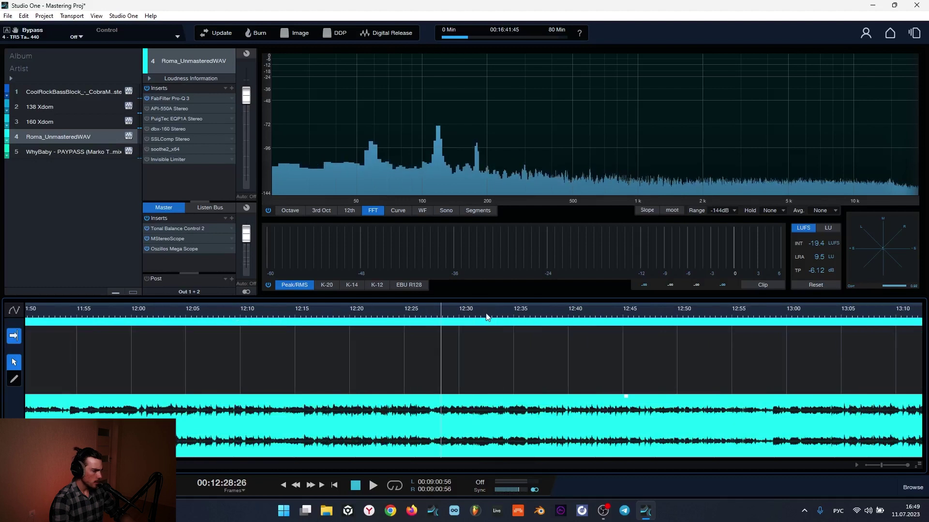
{"action": "scroll", "coordinate": [479, 314], "scroll_direction": "down", "scroll_amount": 3}
{"action": "scroll", "coordinate": [479, 313], "scroll_direction": "up", "scroll_amount": 2}
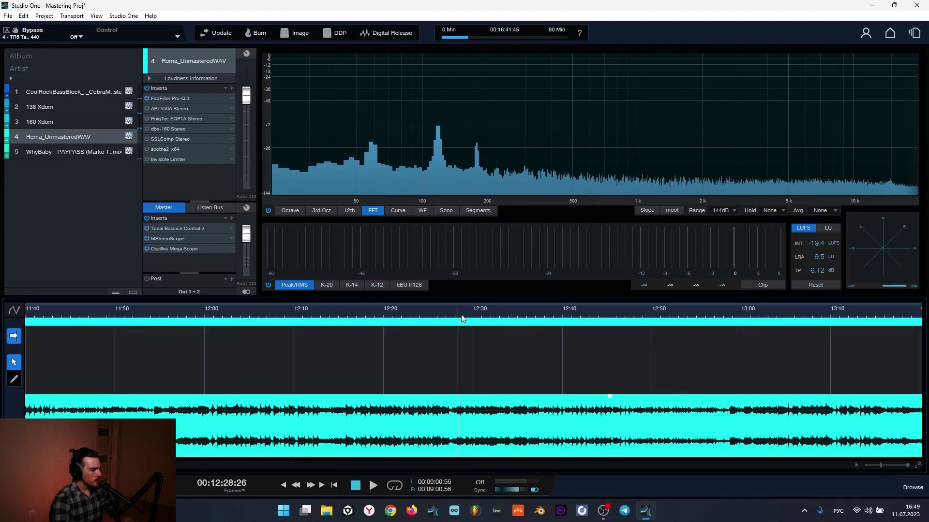
{"action": "left_click", "coordinate": [446, 317]}
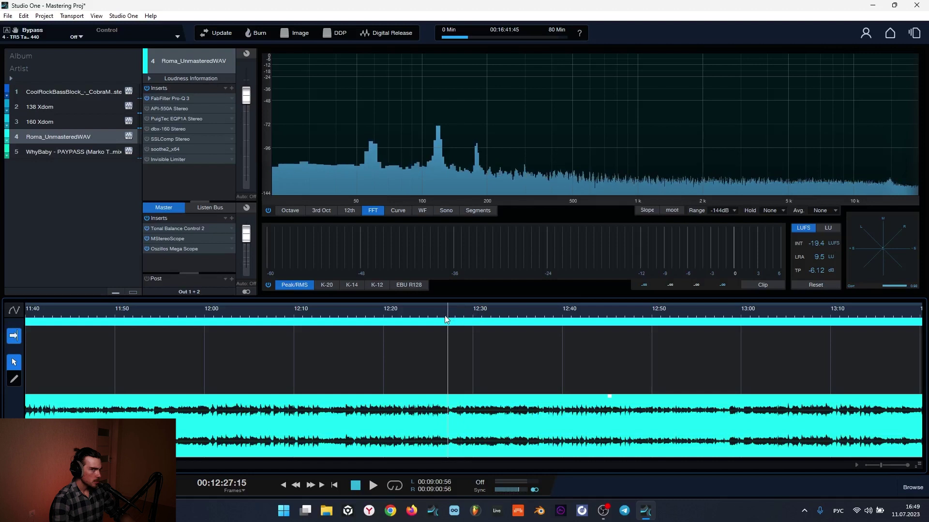
{"action": "key", "text": "space"}
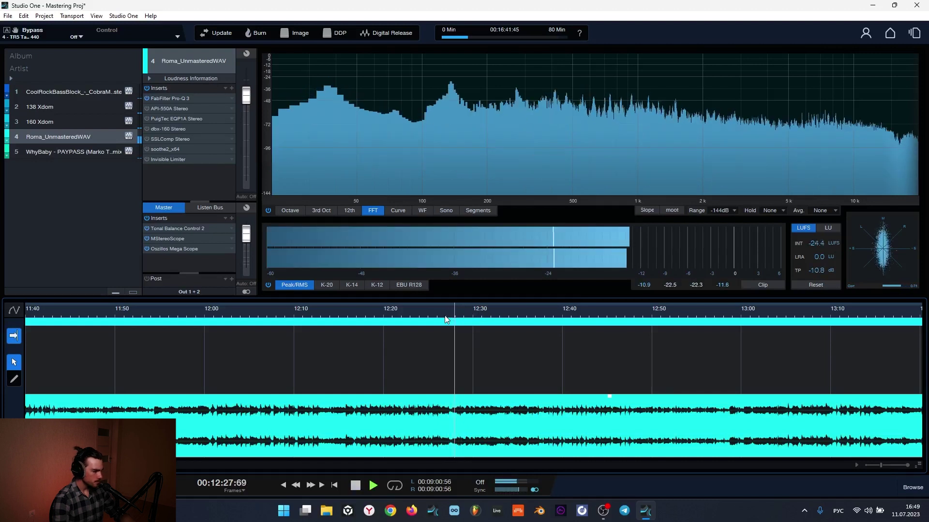
Audition the equalized Roma_UnmasteredWAV at several points between about 12:31 and 12:42, and stop playback
{"action": "scroll", "coordinate": [487, 317], "scroll_direction": "down", "scroll_amount": 2}
{"action": "left_click", "coordinate": [488, 317]}
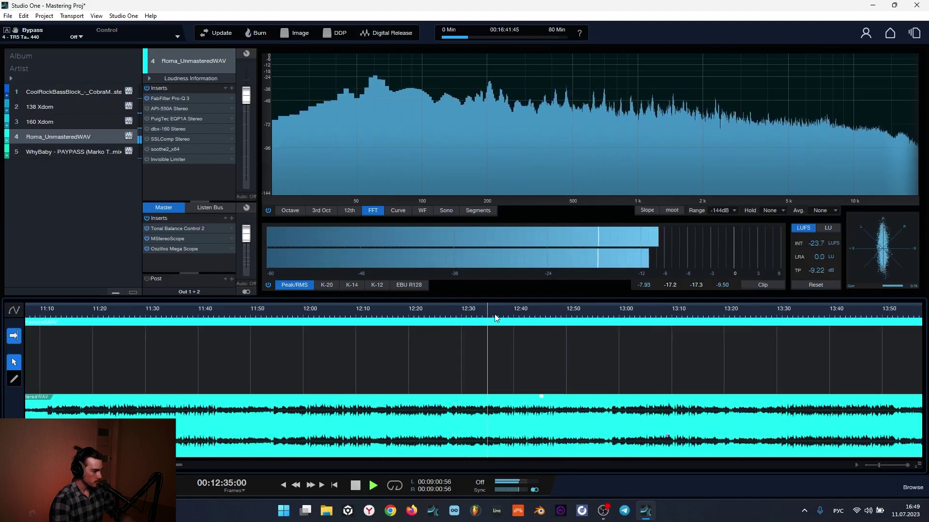
{"action": "left_click", "coordinate": [526, 316]}
{"action": "left_click", "coordinate": [470, 316]}
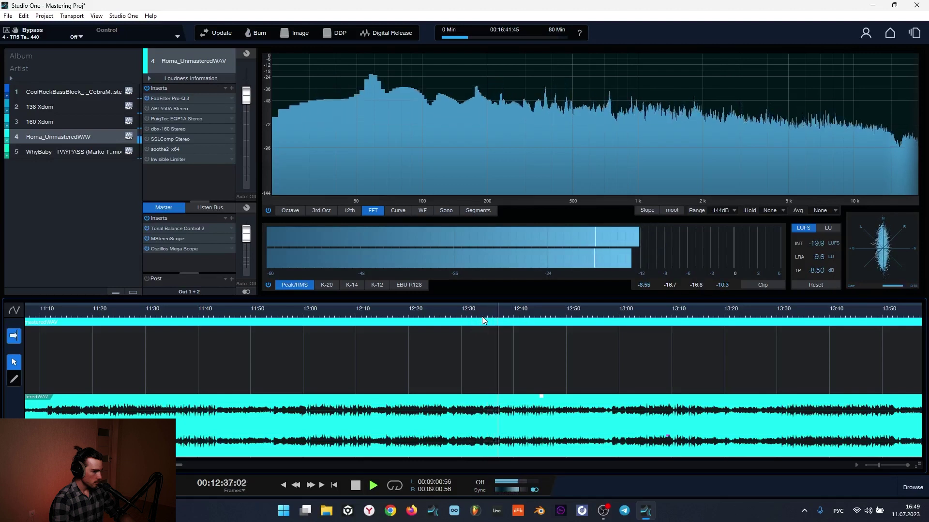
{"action": "key", "text": "space"}
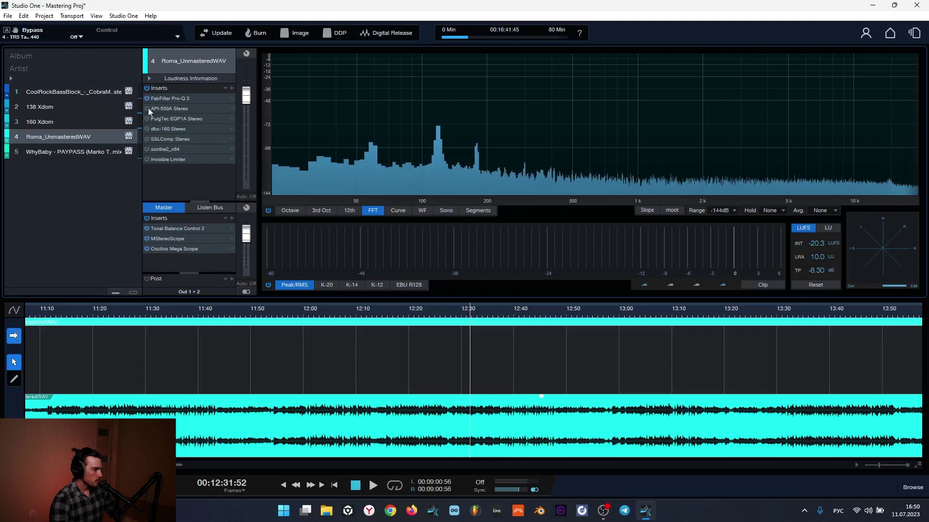
Open API-550A Stereo on Roma_UnmasteredWAV, play the track from about 12:01, and move the plug-in window clear of the insert list
{"action": "left_click", "coordinate": [172, 108]}
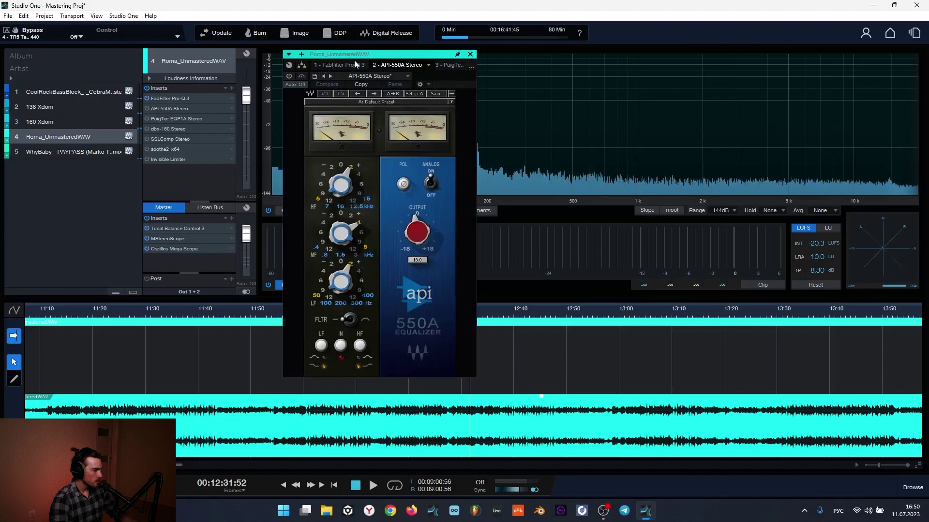
{"action": "left_click_drag", "start_coordinate": [391, 56], "coordinate": [480, 89]}
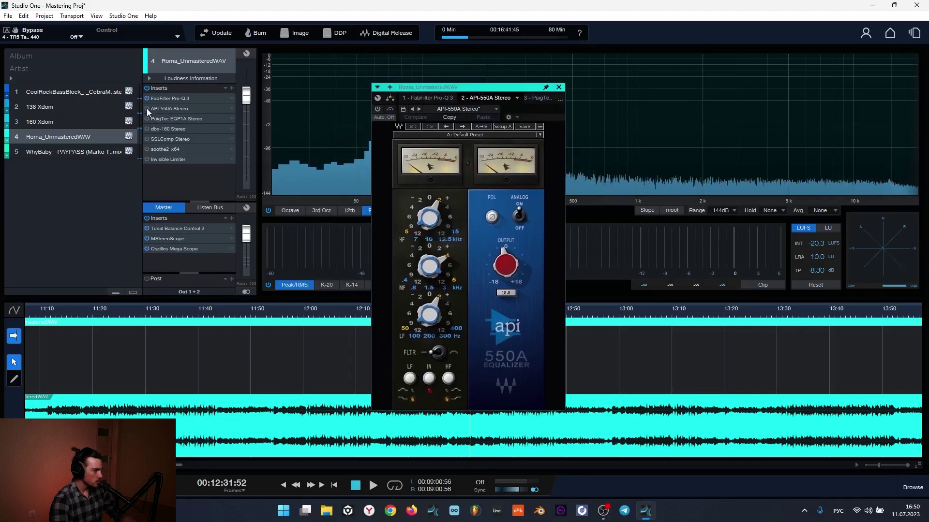
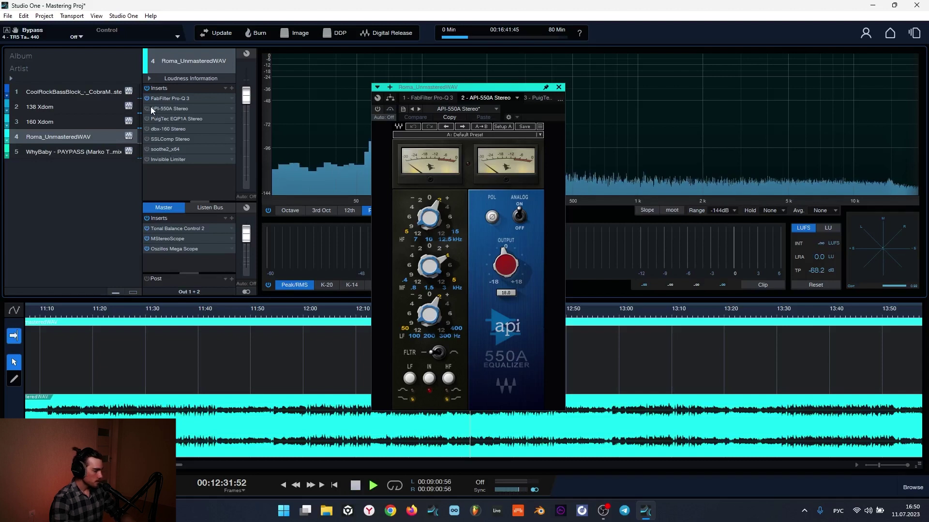
{"action": "key", "text": "space"}
{"action": "left_click", "coordinate": [310, 315]}
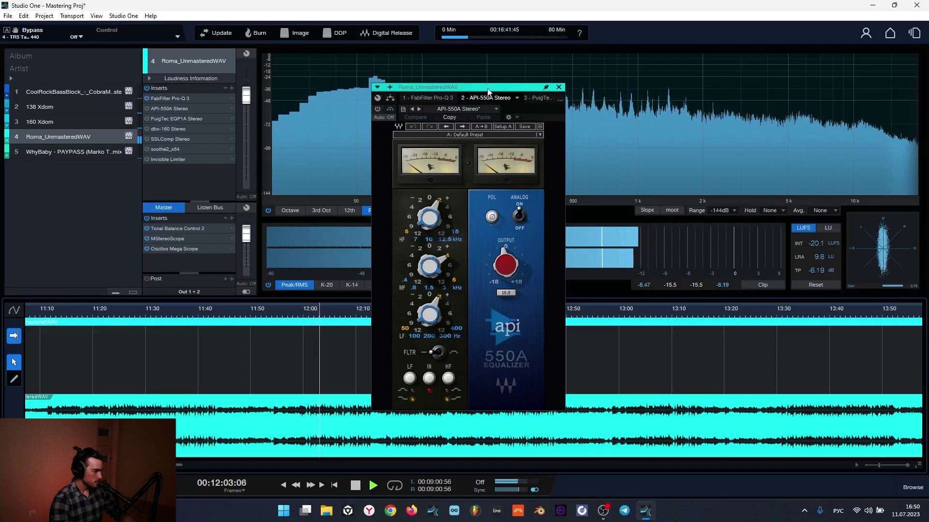
{"action": "left_click_drag", "start_coordinate": [466, 91], "coordinate": [696, 102]}
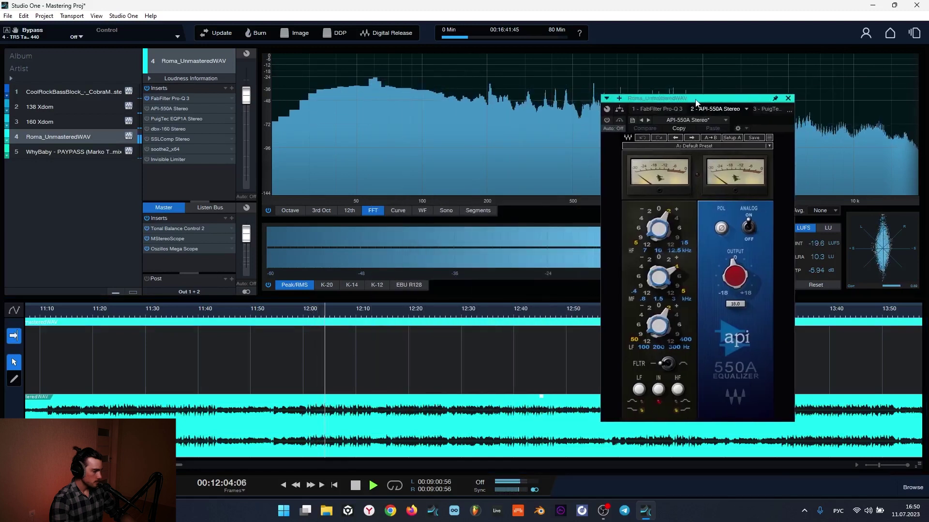
Replay Roma_UnmasteredWAV from about 12:15, compare API-550A Stereo with its bypass, and stop playback with the plug-in engaged
{"action": "left_click", "coordinate": [387, 313]}
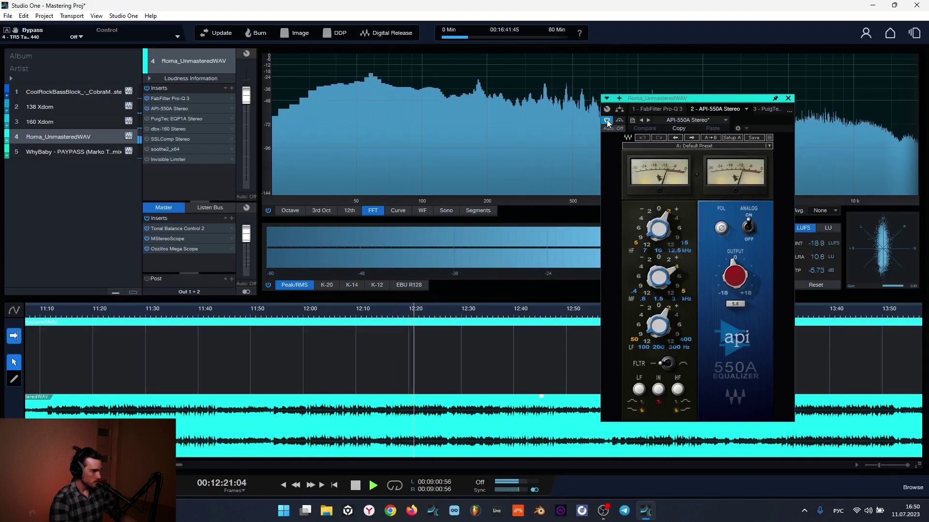
{"action": "left_click", "coordinate": [620, 120]}
{"action": "left_click", "coordinate": [620, 120]}
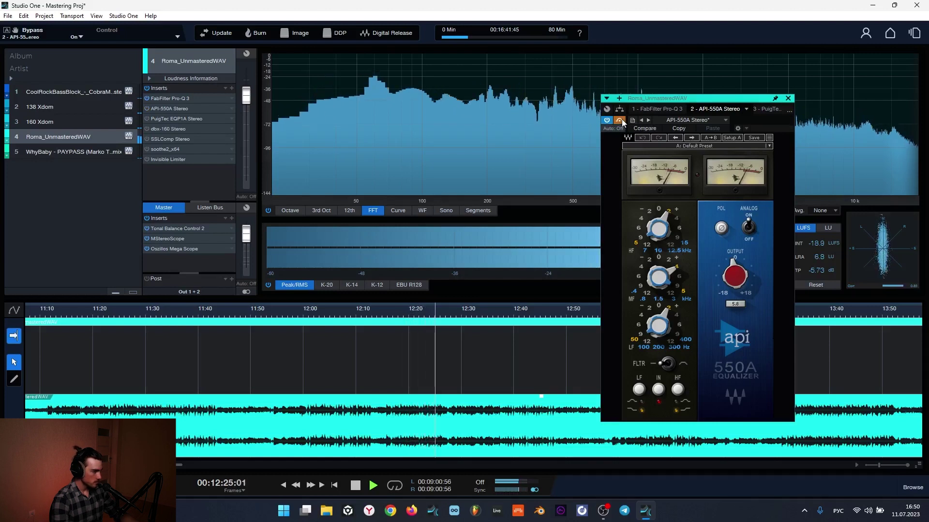
{"action": "key", "text": "space"}
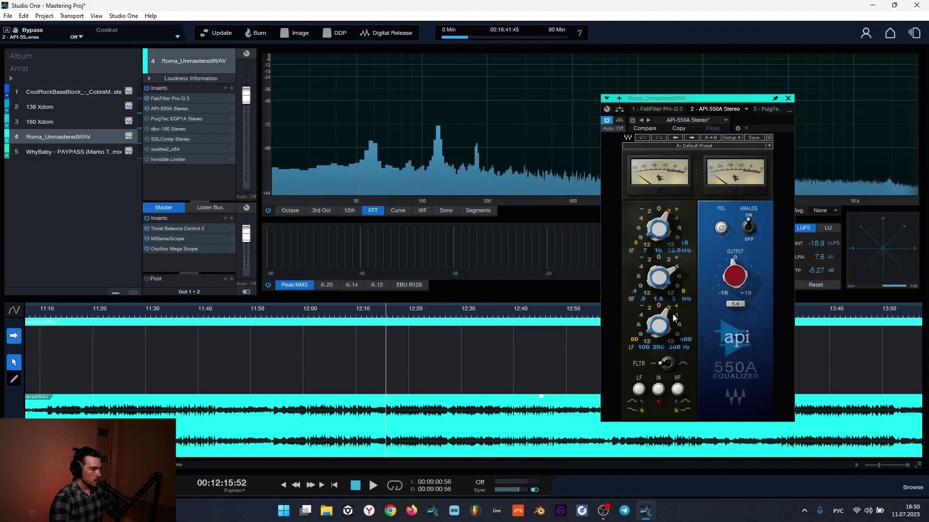
Bring the API-550A Stereo window to the middle of the project view and inspect its output and low-frequency band controls
{"action": "left_click_drag", "start_coordinate": [690, 130], "coordinate": [481, 144]}
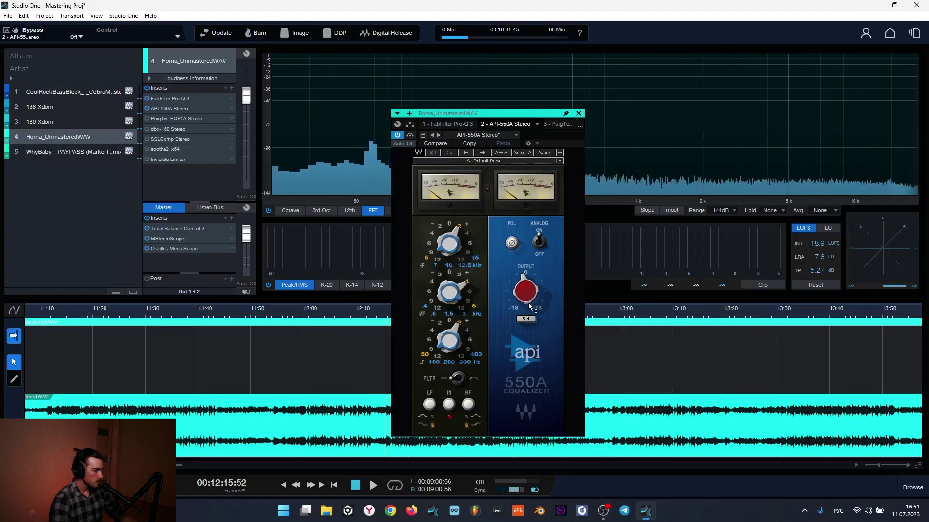
{"action": "mouse_move", "coordinate": [527, 294]}
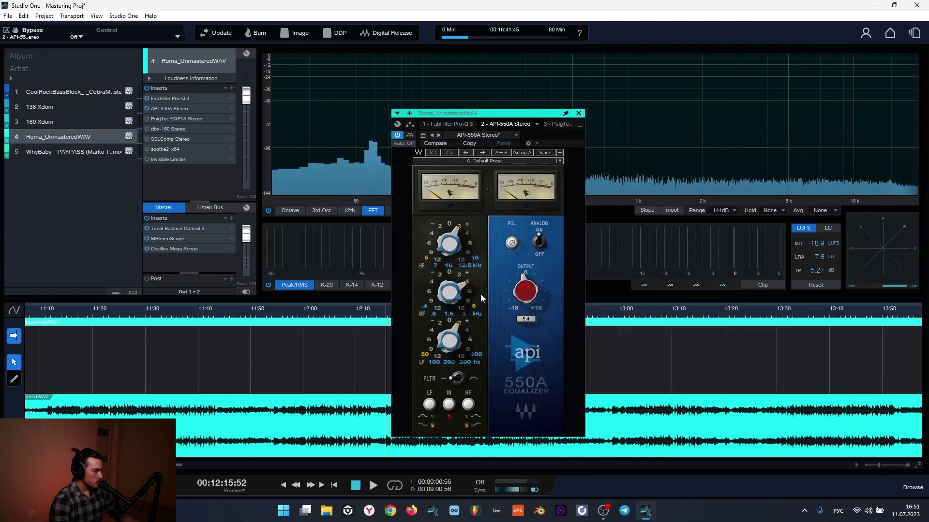
{"action": "mouse_move", "coordinate": [448, 345]}
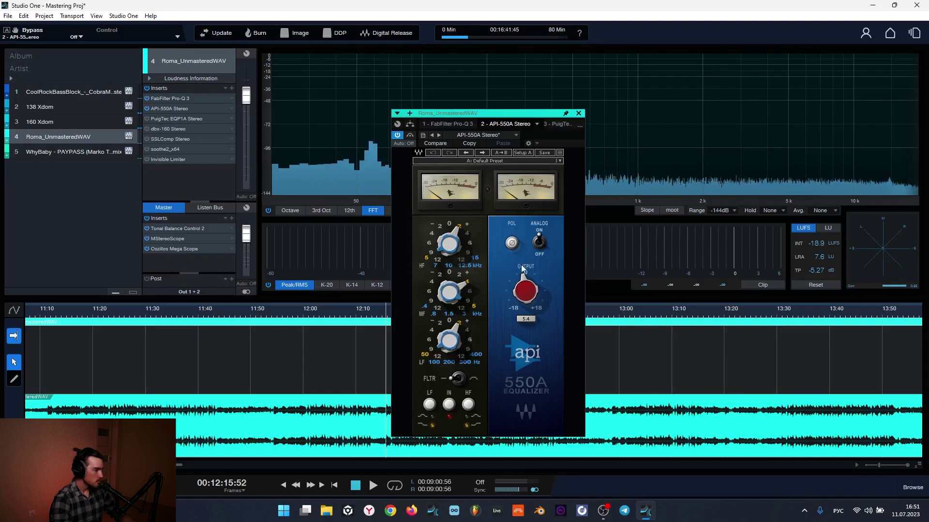
Activate and open PuigTec EQP1A Stereo on Roma_UnmasteredWAV, and place its window beside the insert list
{"action": "left_click", "coordinate": [146, 119]}
{"action": "double_click", "coordinate": [193, 120]}
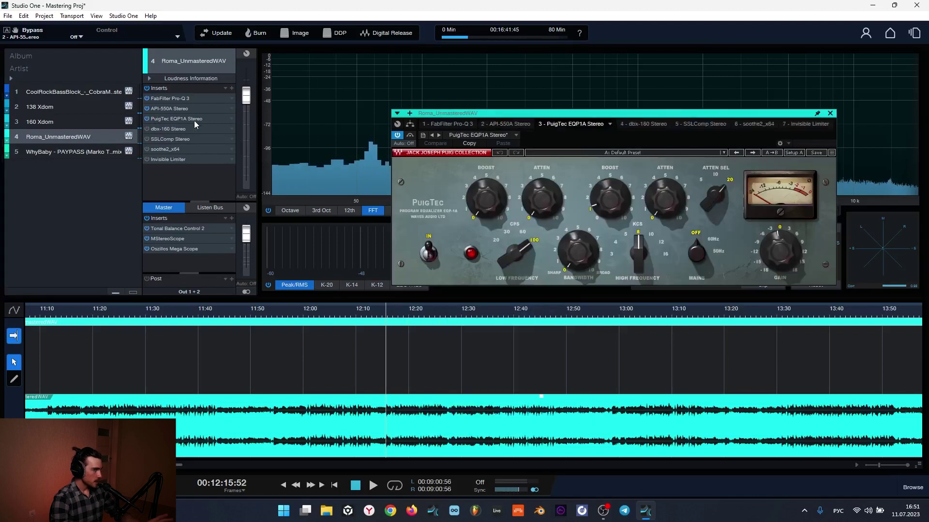
{"action": "left_click_drag", "start_coordinate": [597, 123], "coordinate": [561, 133]}
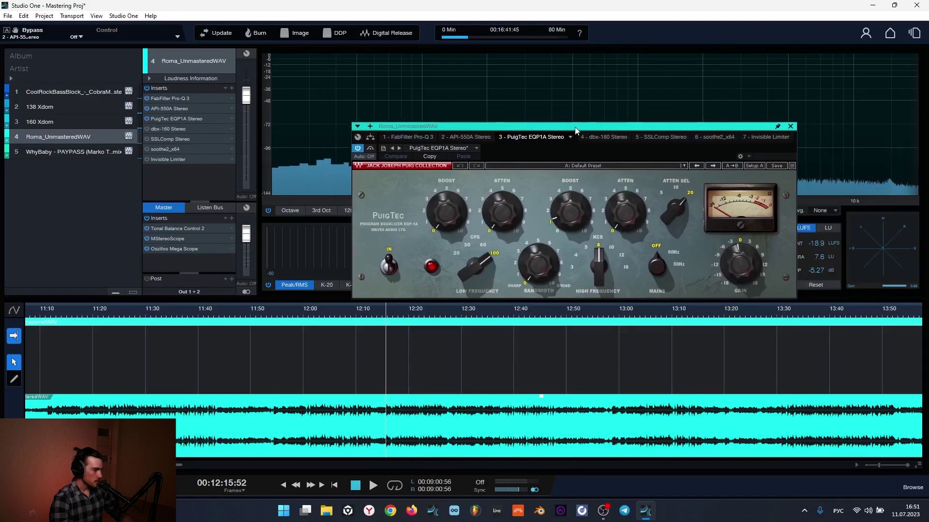
{"action": "left_click_drag", "start_coordinate": [561, 125], "coordinate": [493, 153]}
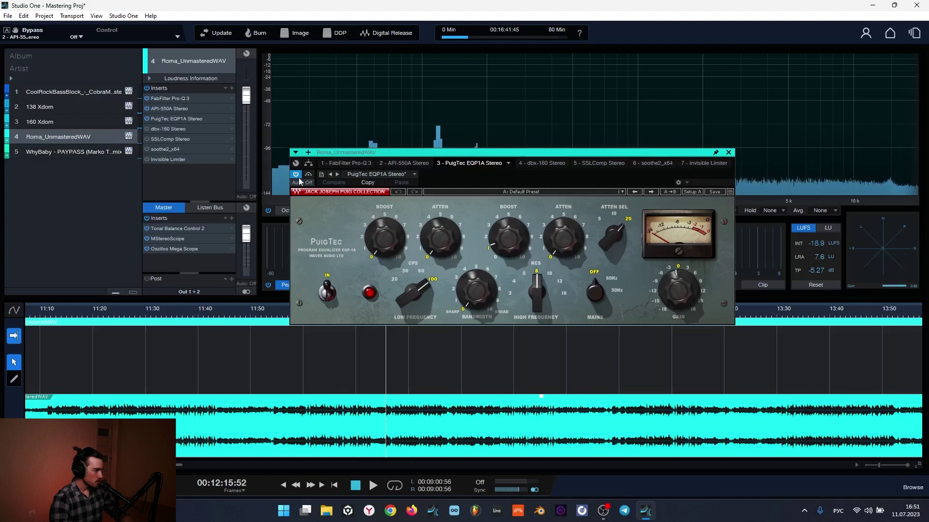
Play Roma_UnmasteredWAV from about 12:15, compare PuigTec EQP1A Stereo with its bypass, and stop playback with the plug-in engaged
{"action": "key", "text": "space"}
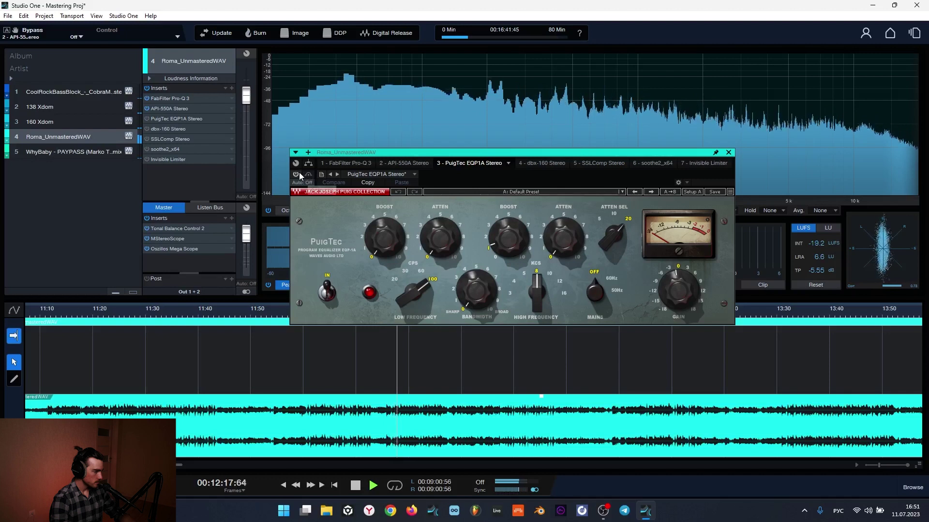
{"action": "left_click", "coordinate": [297, 175]}
{"action": "left_click", "coordinate": [309, 174]}
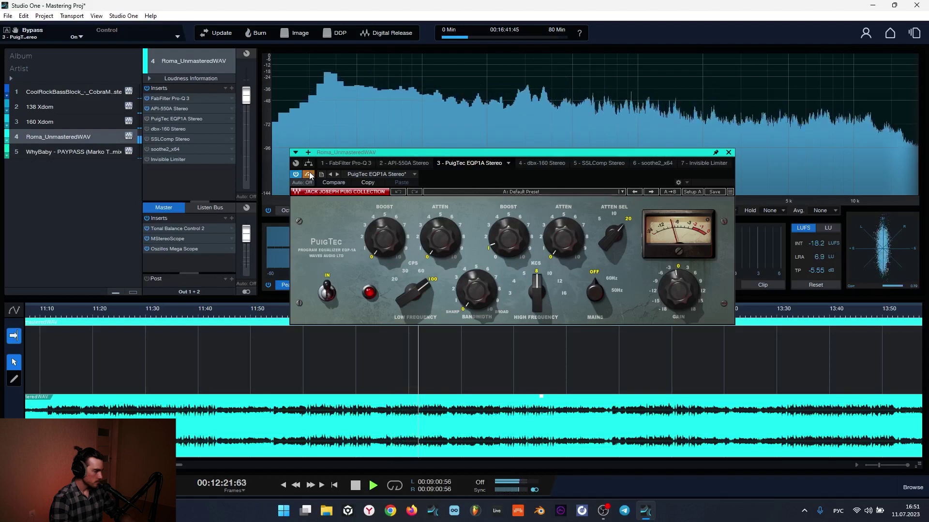
{"action": "left_click", "coordinate": [308, 174]}
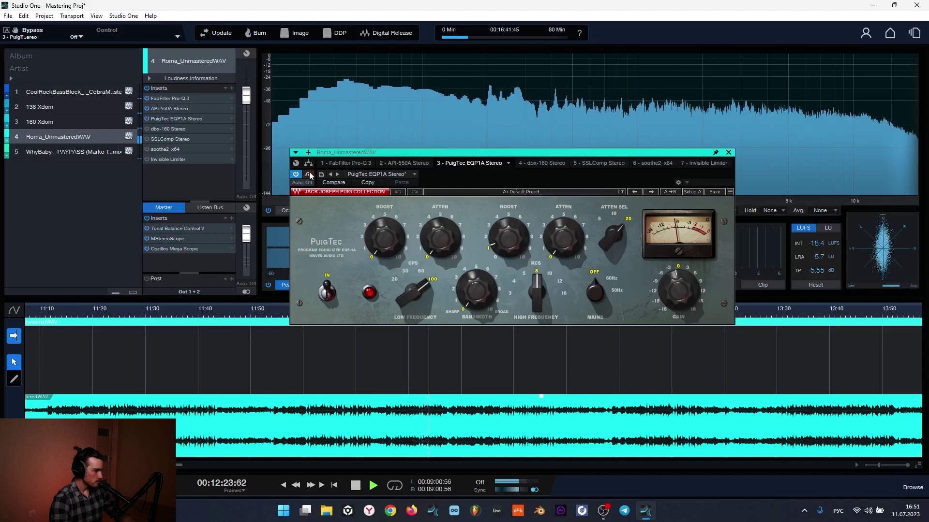
{"action": "left_click", "coordinate": [308, 174]}
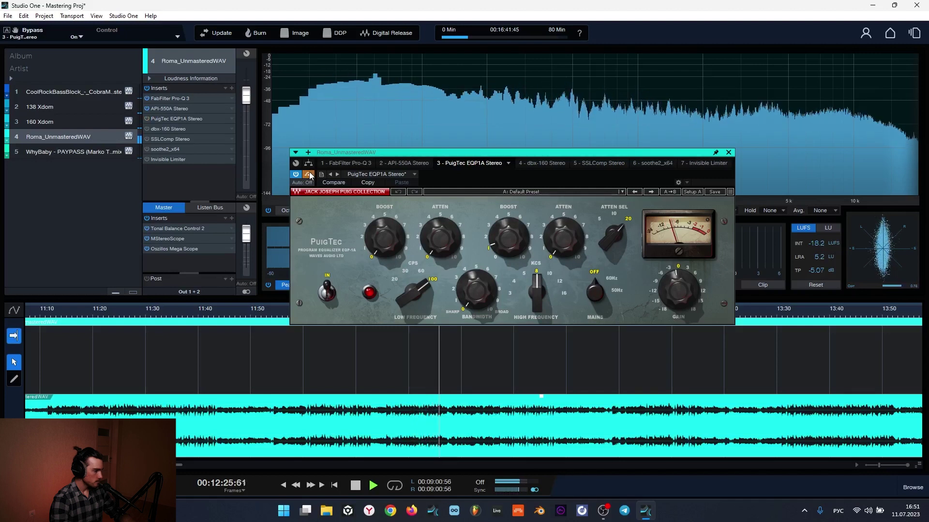
{"action": "key", "text": "space"}
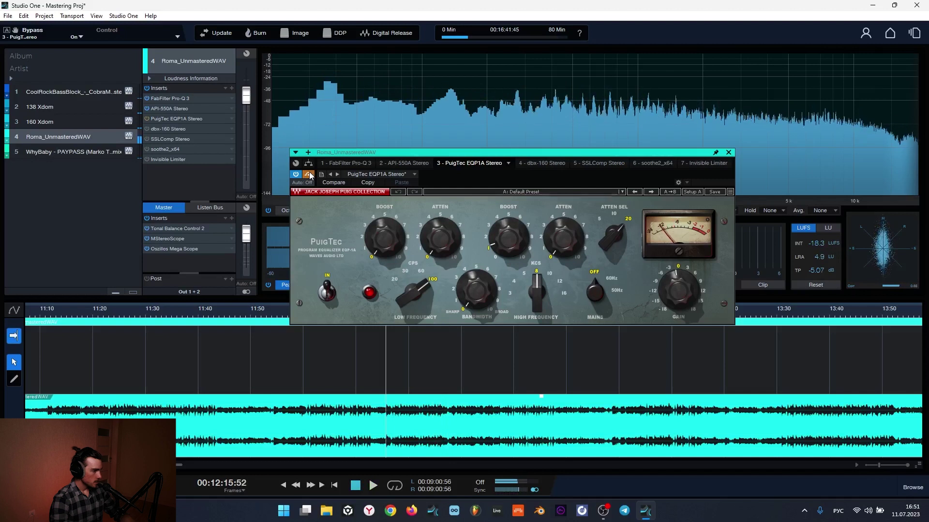
{"action": "left_click", "coordinate": [309, 174]}
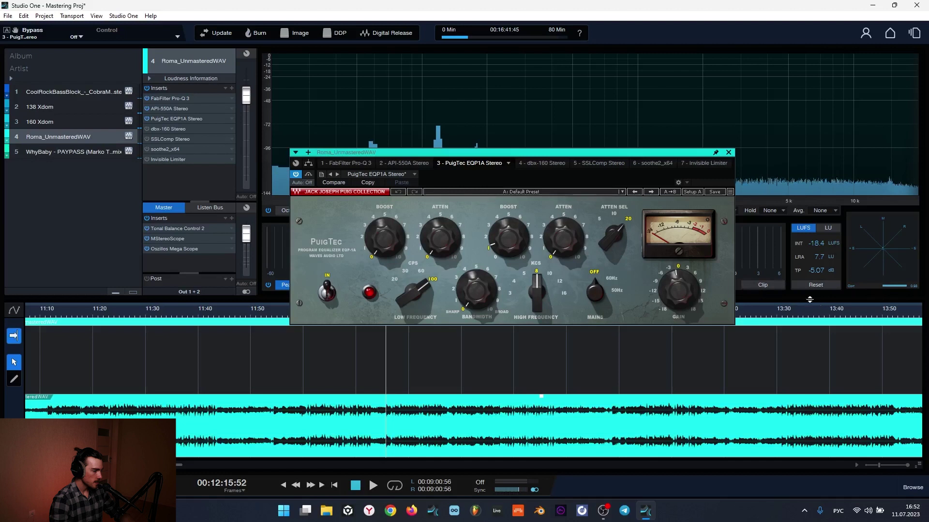
Inspect the gain and high-frequency settings of PuigTec EQP1A Stereo and close its window
{"action": "mouse_move", "coordinate": [676, 284]}
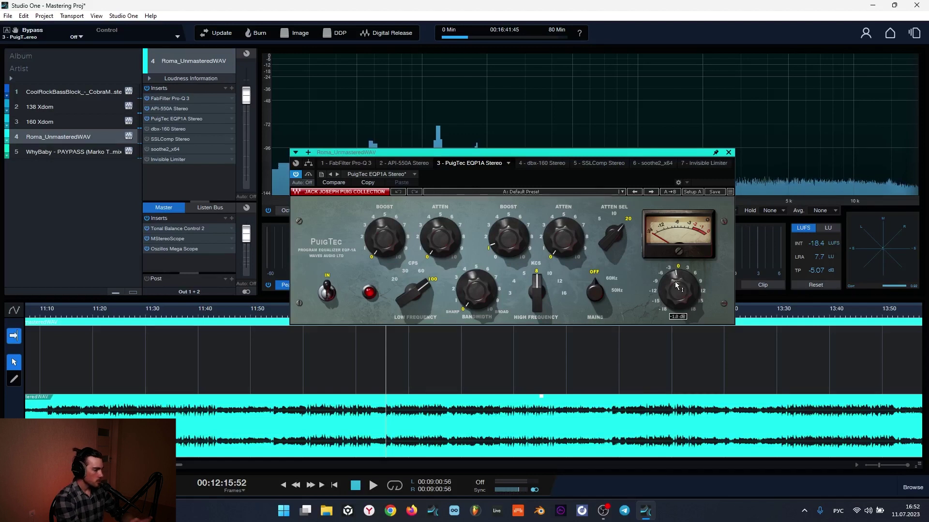
{"action": "mouse_move", "coordinate": [539, 282]}
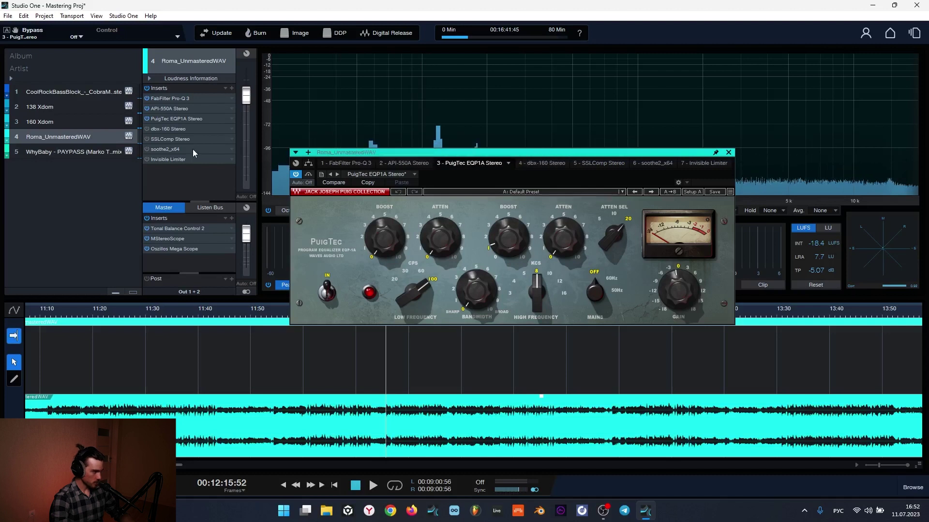
{"action": "left_click", "coordinate": [728, 153]}
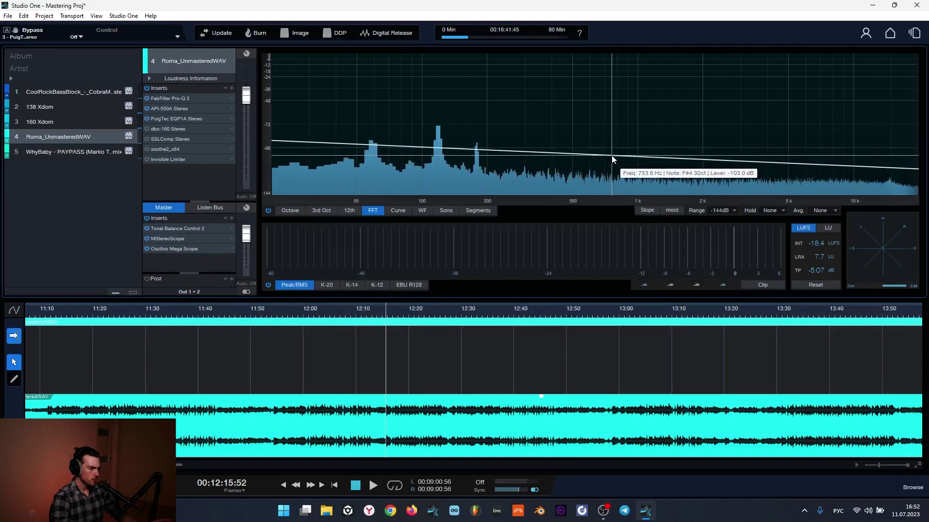
Activate and open dbx-160 Stereo on Roma_UnmasteredWAV, and look through its factory presets without changing Master Bus Compression 1
{"action": "left_click", "coordinate": [169, 128]}
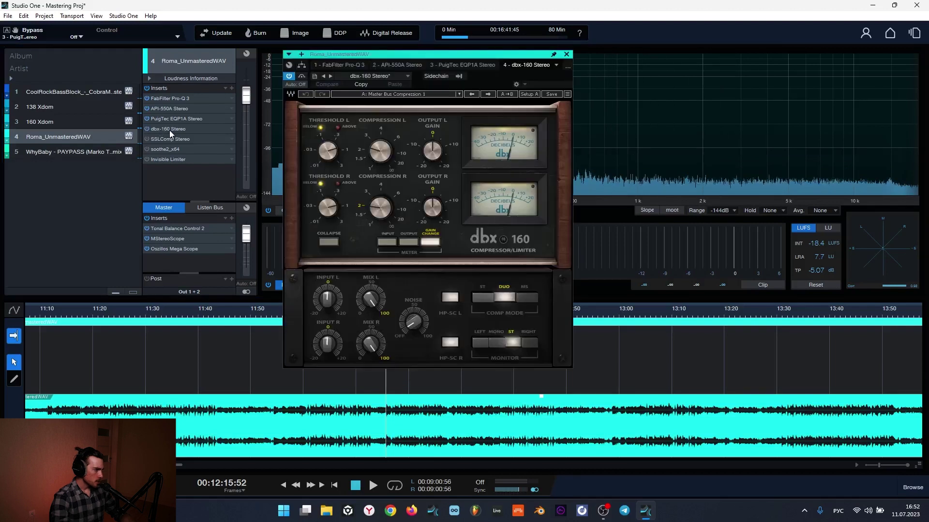
{"action": "left_click_drag", "start_coordinate": [403, 56], "coordinate": [509, 86]}
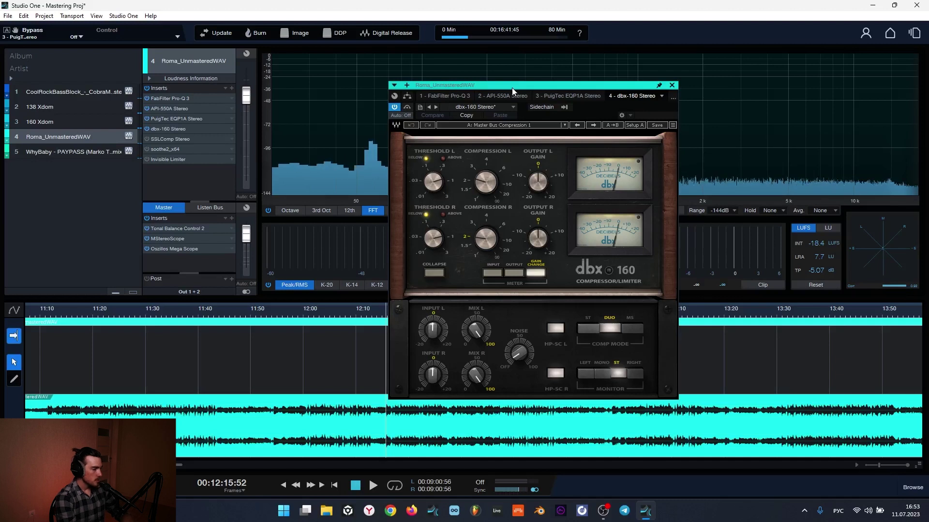
{"action": "left_click", "coordinate": [487, 125]}
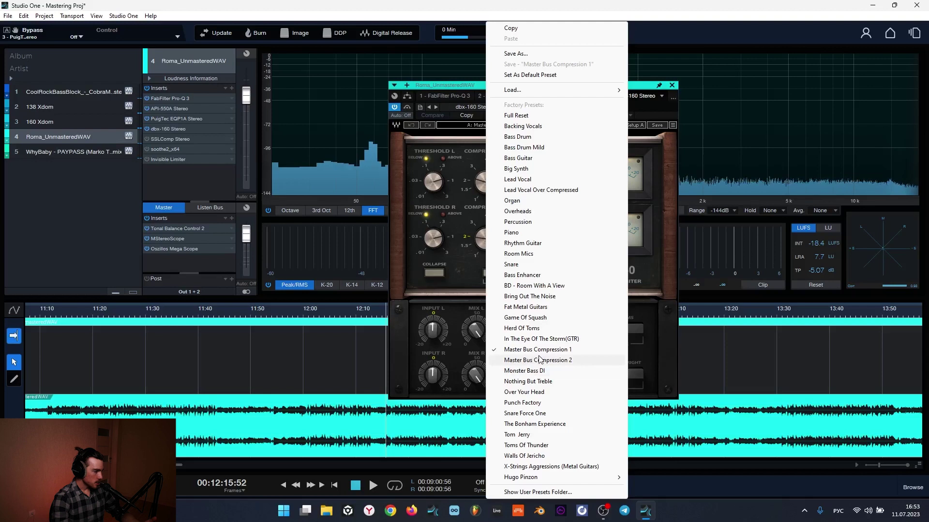
{"action": "left_click", "coordinate": [456, 88]}
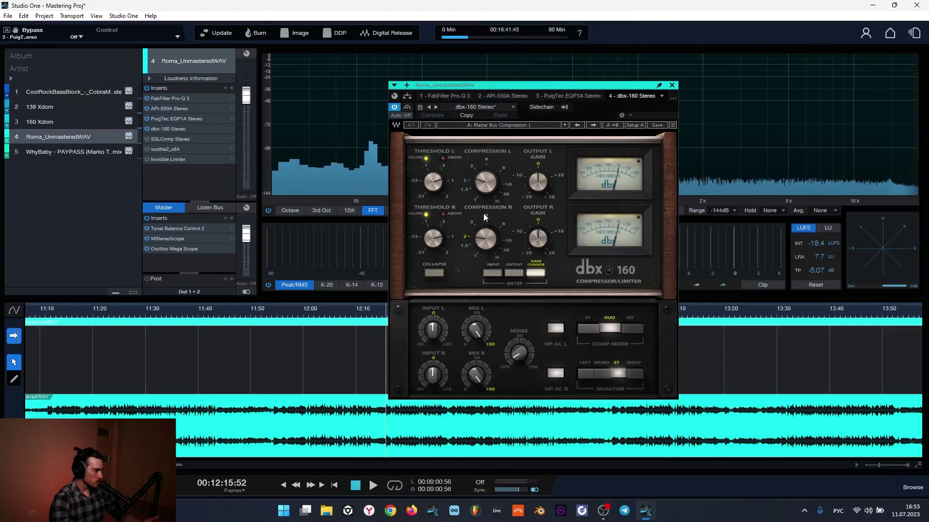
Play Roma_UnmasteredWAV from about 12:15, compare dbx-160 Stereo on and bypassed, and stop playback with the compressor engaged
{"action": "left_click", "coordinate": [395, 107]}
{"action": "key", "text": "space"}
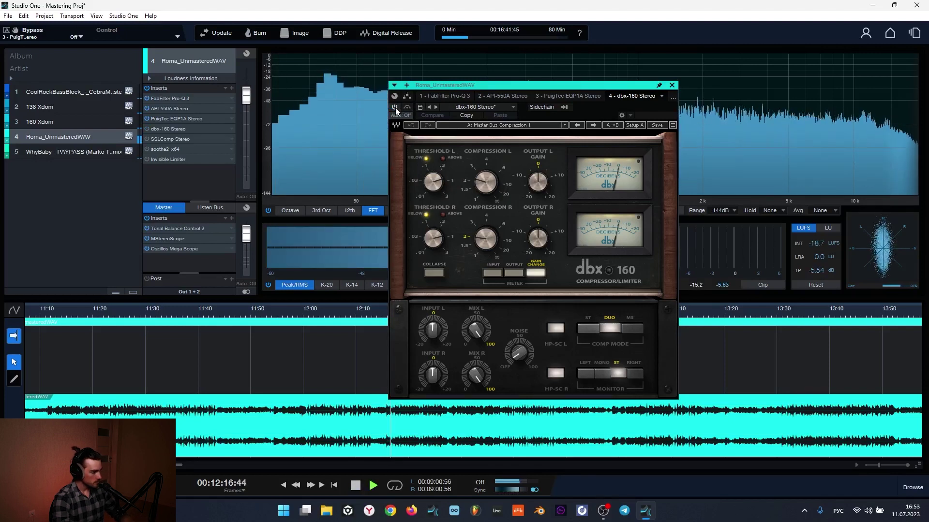
{"action": "left_click", "coordinate": [395, 107]}
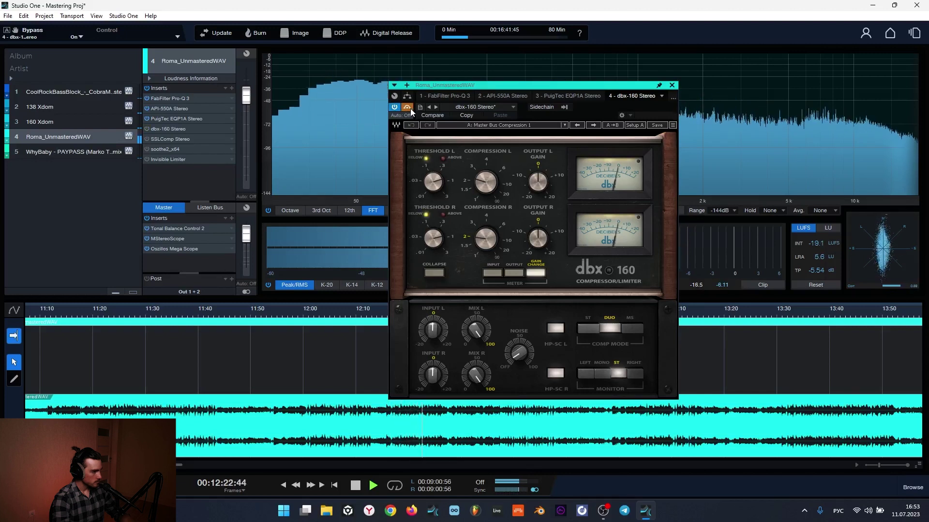
{"action": "key", "text": "space"}
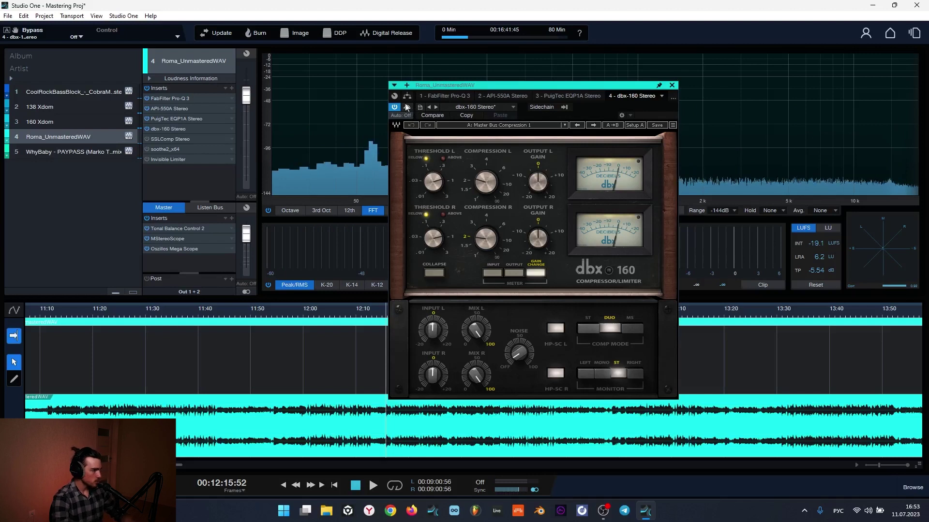
Activate and open SSLComp Stereo on Roma_UnmasteredWAV, and audition it against its bypass from about 12:15
{"action": "left_click", "coordinate": [146, 139]}
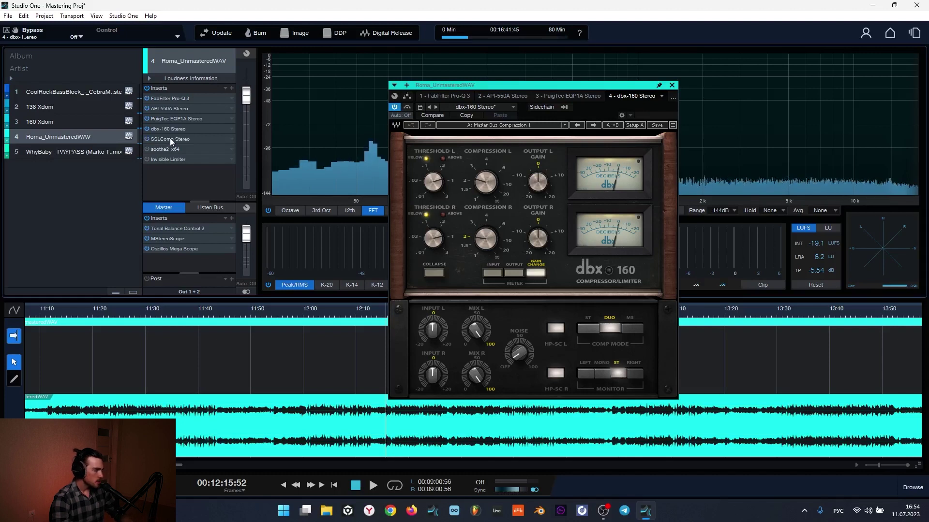
{"action": "left_click", "coordinate": [170, 138]}
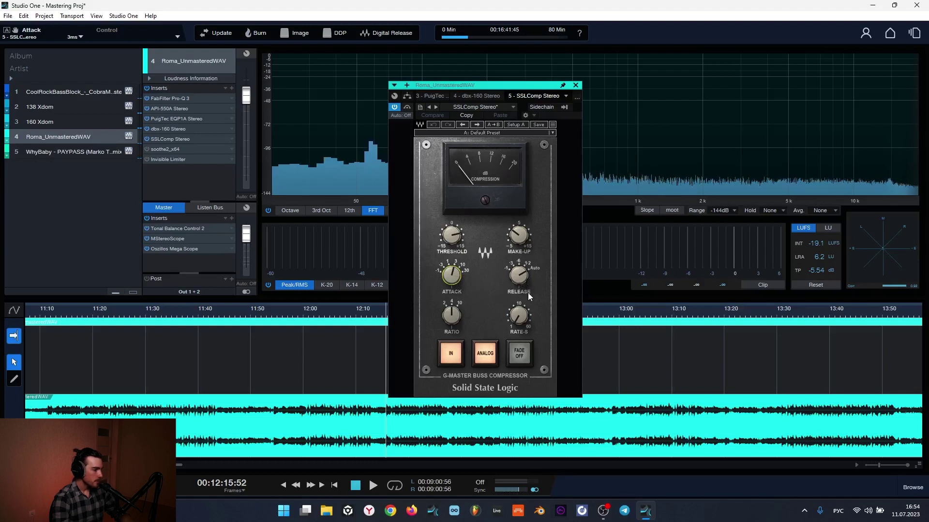
{"action": "key", "text": "space"}
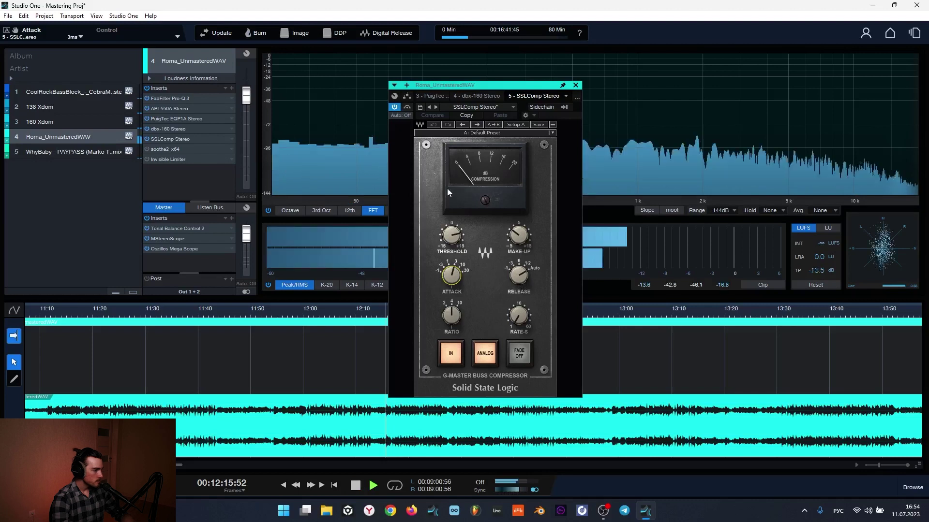
{"action": "left_click", "coordinate": [396, 106]}
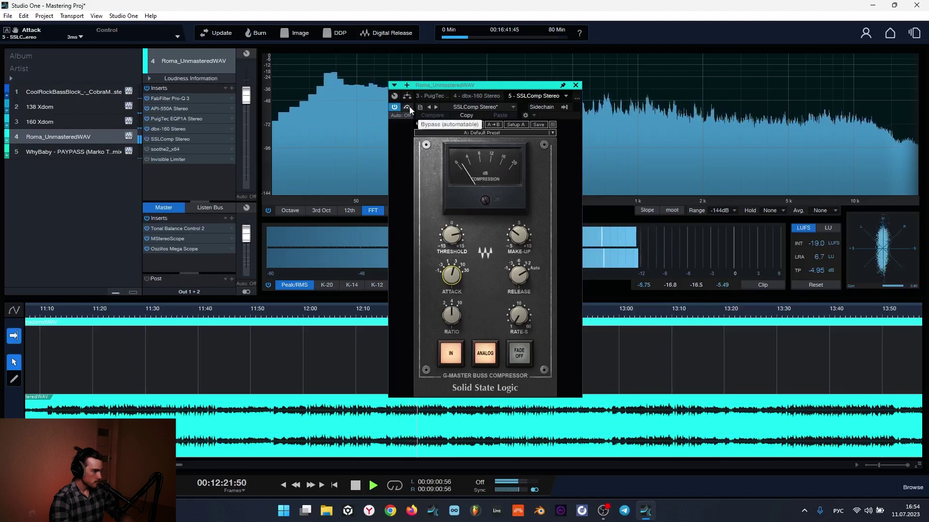
{"action": "left_click", "coordinate": [409, 106]}
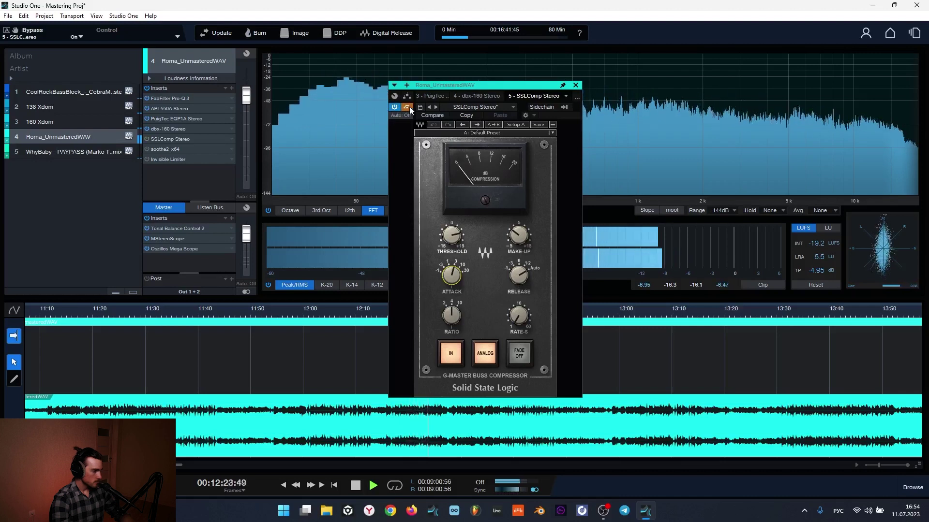
{"action": "key", "text": "space"}
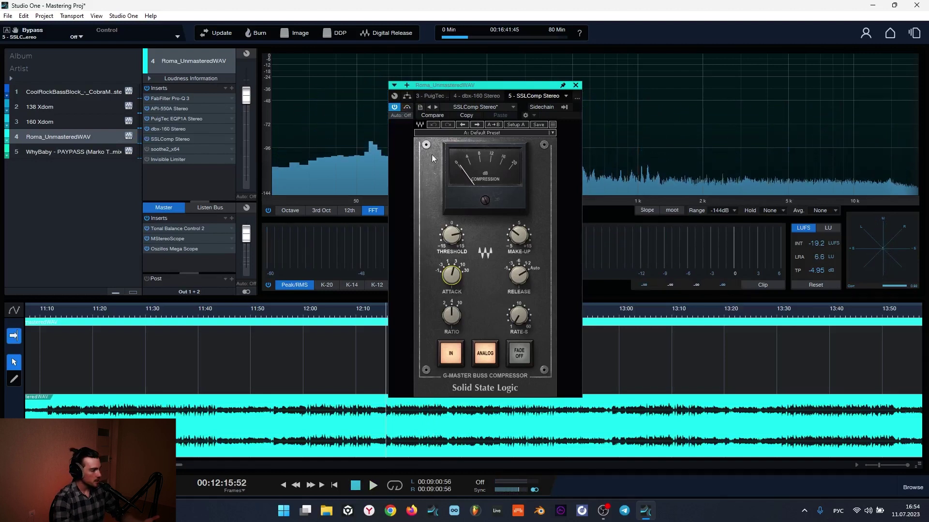
{"action": "mouse_move", "coordinate": [451, 245]}
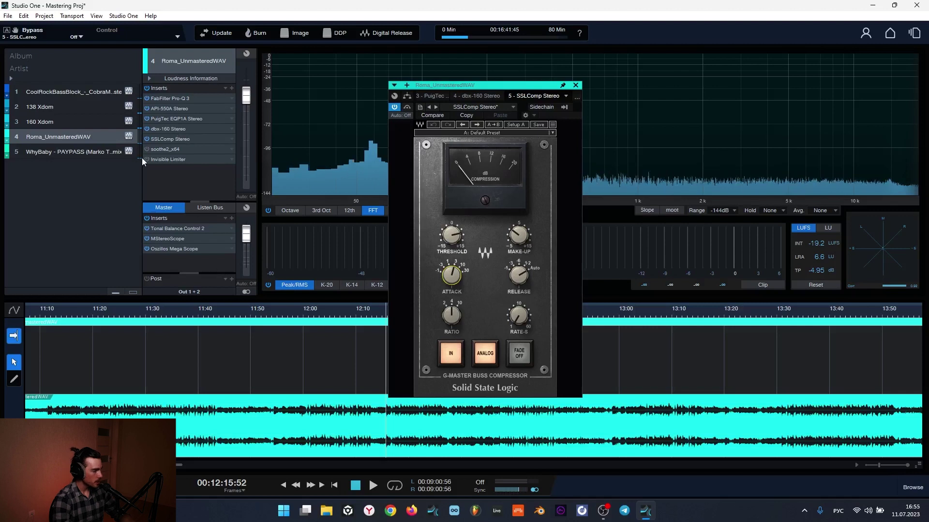
Activate and open soothe2_x64 on Roma_UnmasteredWAV, and position its window clear of the insert list
{"action": "left_click", "coordinate": [178, 151]}
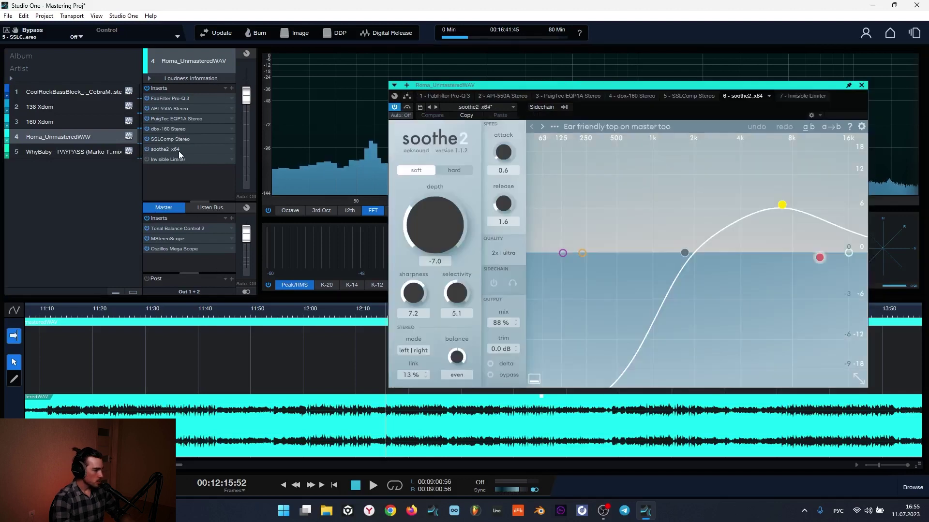
{"action": "left_click_drag", "start_coordinate": [706, 87], "coordinate": [495, 89]}
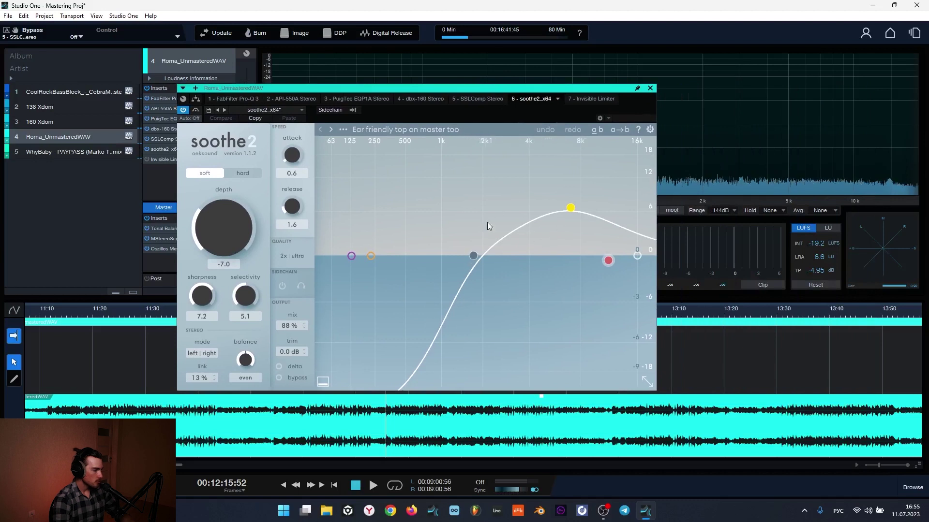
{"action": "left_click_drag", "start_coordinate": [429, 90], "coordinate": [588, 84]}
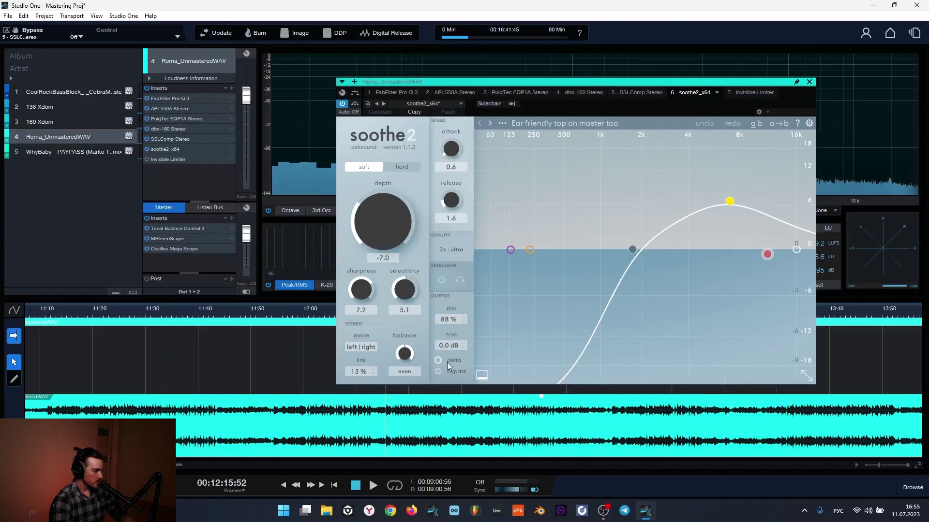
Play Roma_UnmasteredWAV from about 12:15, audition soothe2's delta signal, stop playback and close the plug-in window
{"action": "key", "text": "space"}
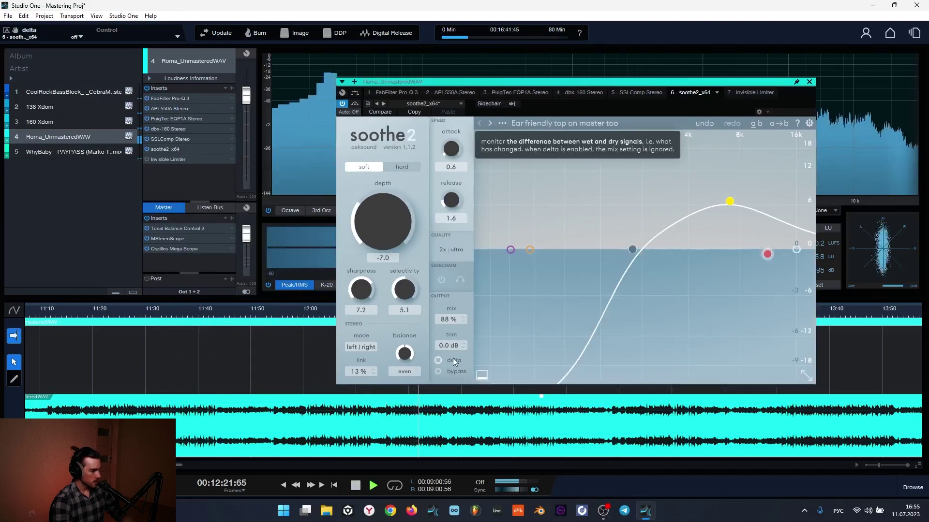
{"action": "key", "text": "space"}
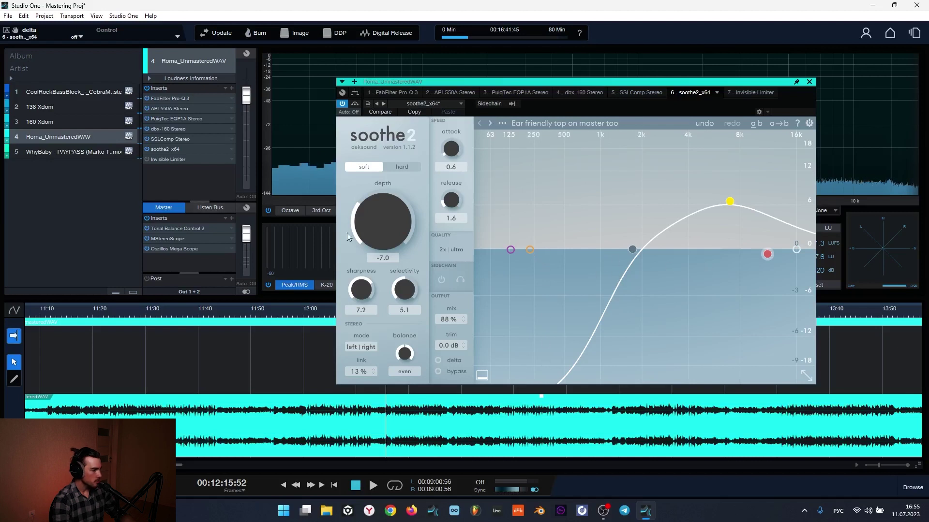
{"action": "left_click", "coordinate": [810, 82]}
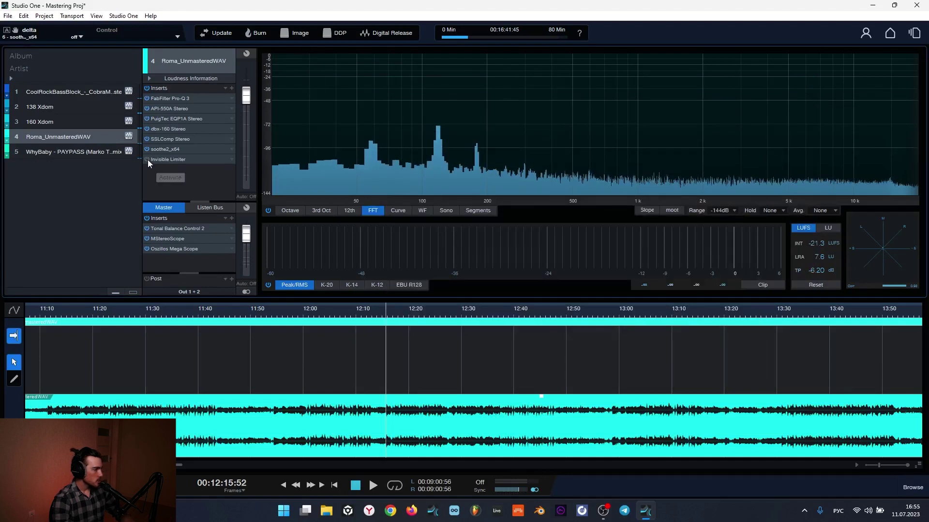
Activate and open Invisible Limiter on Roma_UnmasteredWAV, and compare the whole insert chain on and bypassed during playback from about 12:15
{"action": "double_click", "coordinate": [162, 160]}
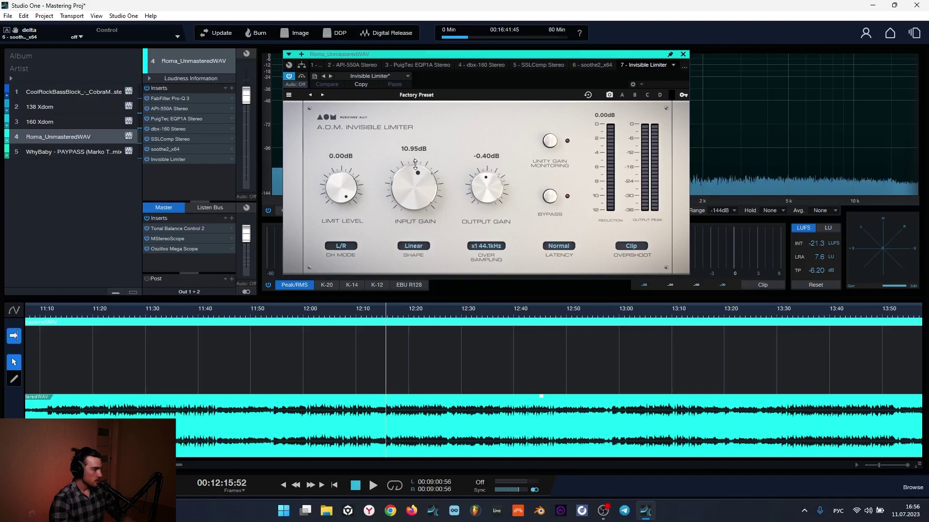
{"action": "key", "text": "space"}
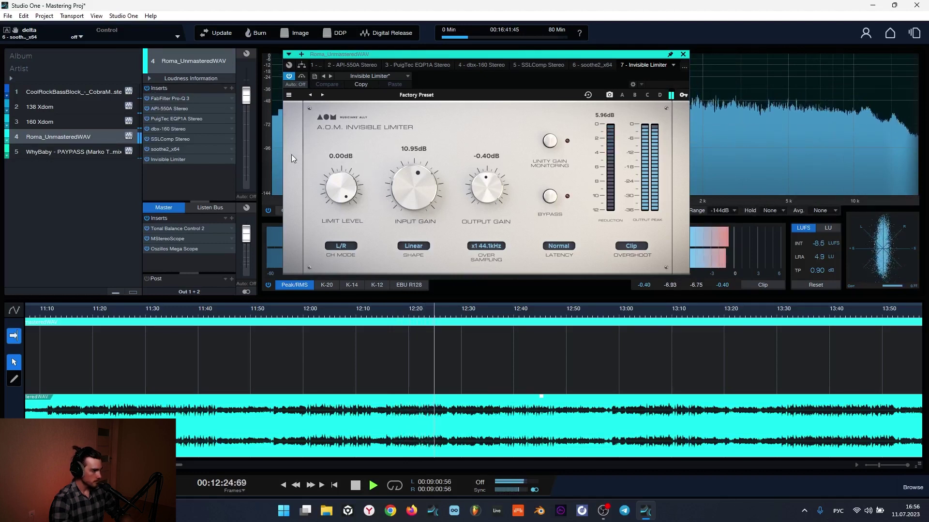
{"action": "left_click", "coordinate": [146, 88]}
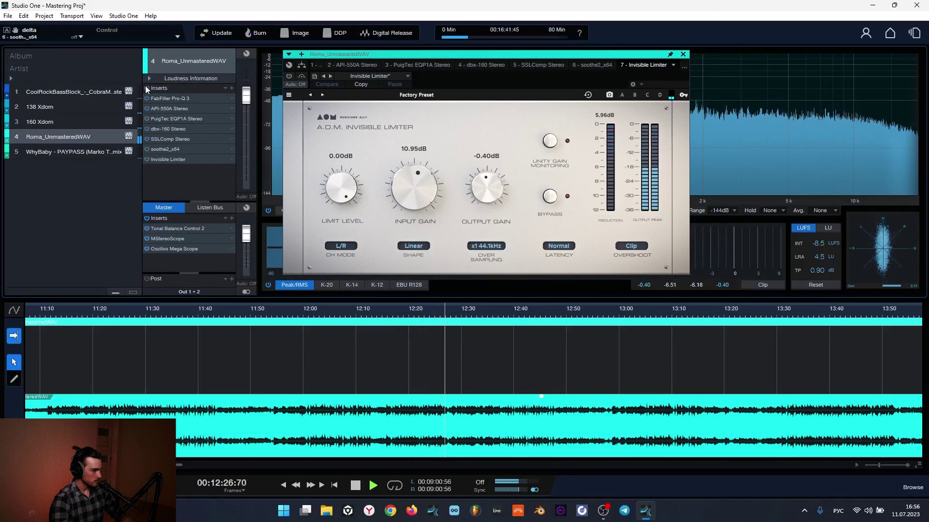
{"action": "left_click", "coordinate": [146, 87]}
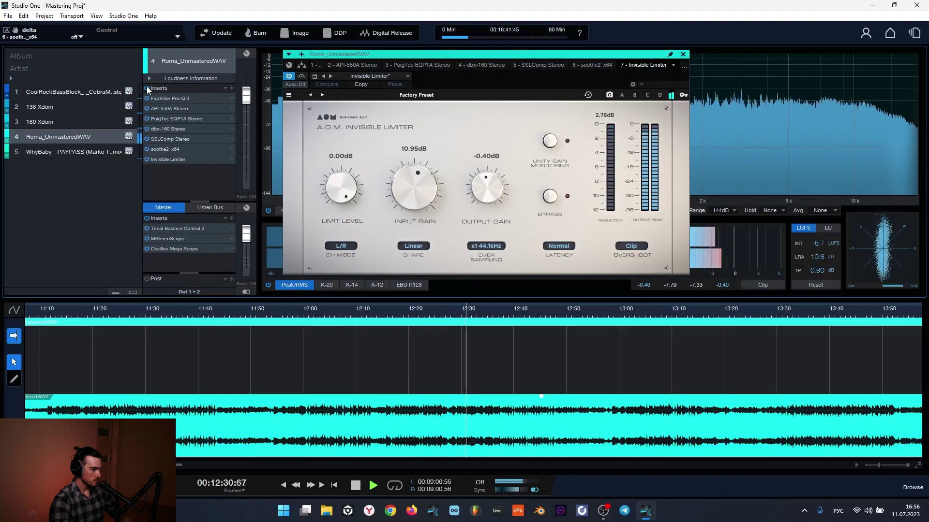
Open MStereoScope on the master and audition Roma_UnmasteredWAV's Mid and Side signals from about 12:15
{"action": "left_click", "coordinate": [175, 239]}
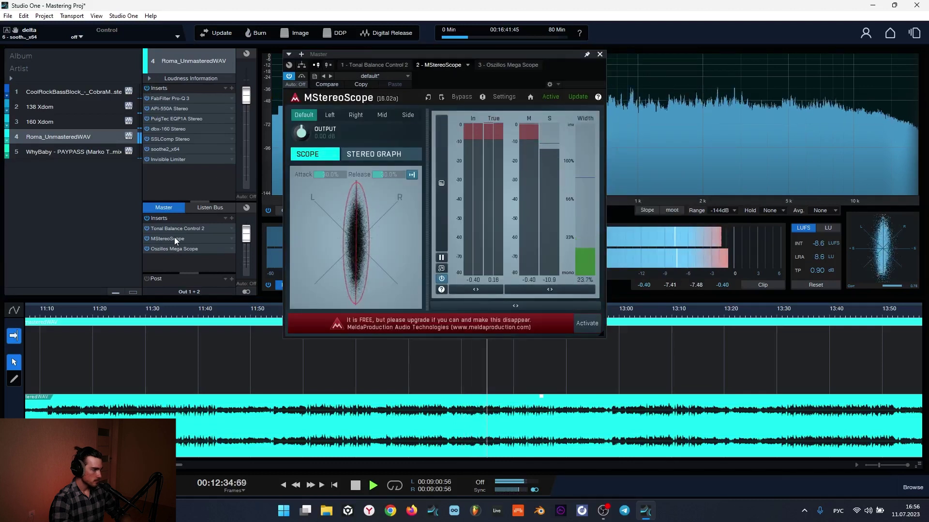
{"action": "key", "text": "space"}
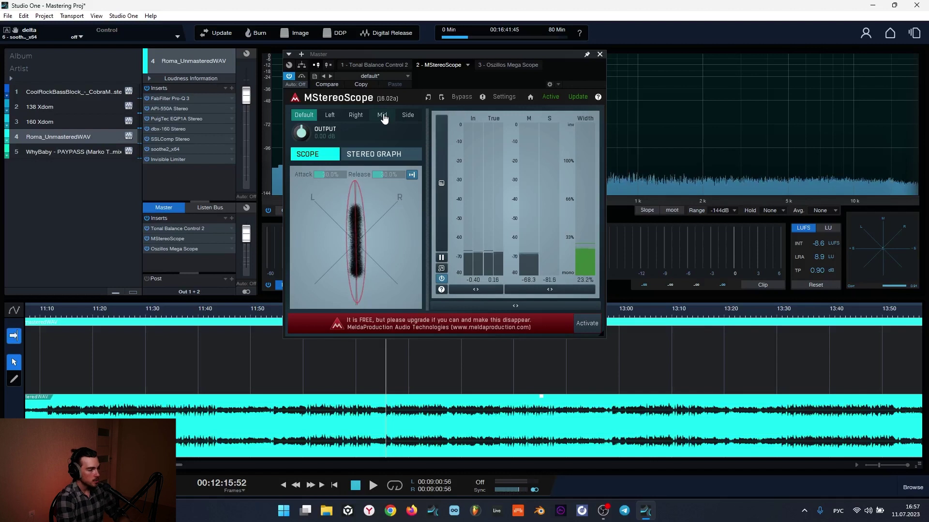
{"action": "left_click", "coordinate": [383, 115]}
{"action": "key", "text": "space"}
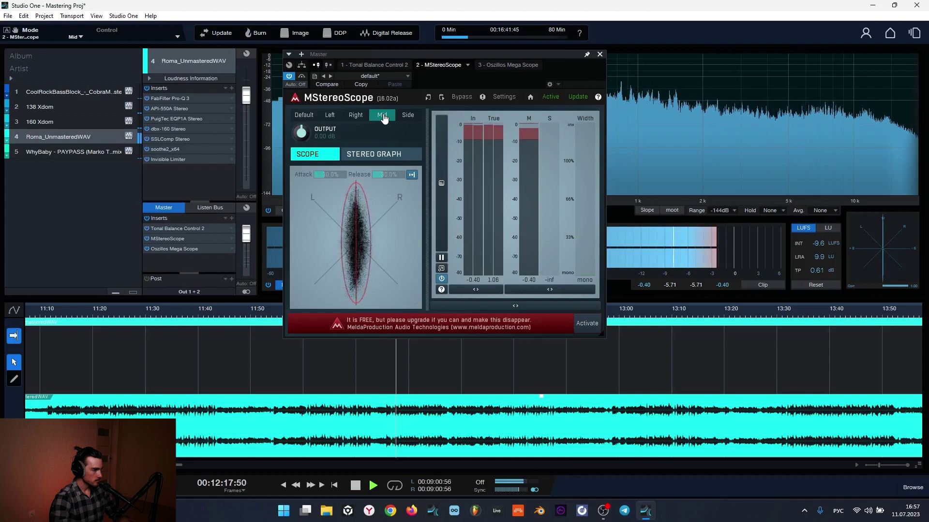
{"action": "left_click", "coordinate": [408, 115]}
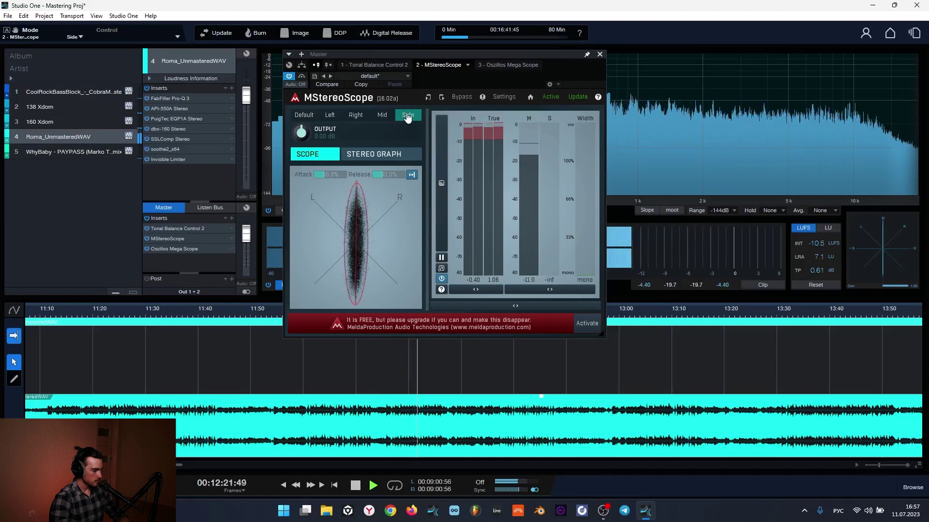
{"action": "key", "text": "space"}
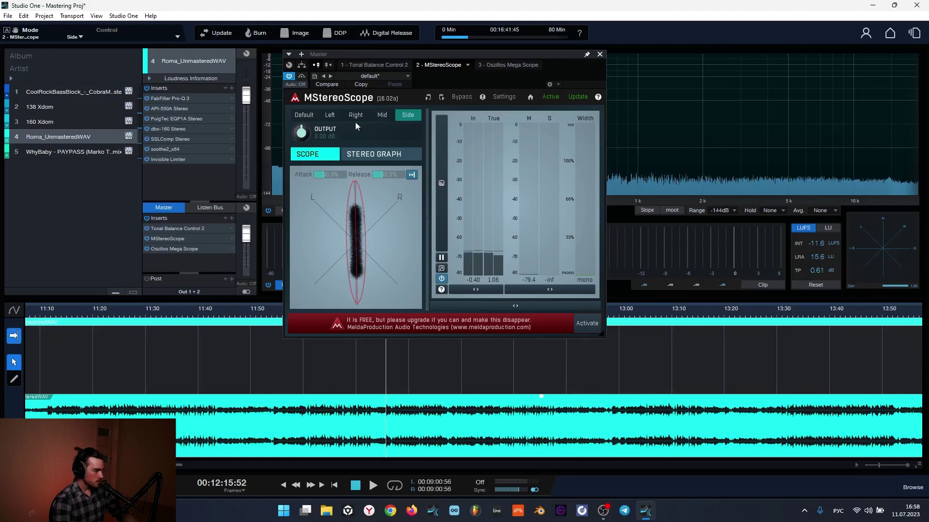
Compare MStereoScope's Default and Mid modes during playback, restore Default and close the plug-in window
{"action": "left_click", "coordinate": [309, 118]}
{"action": "key", "text": "space"}
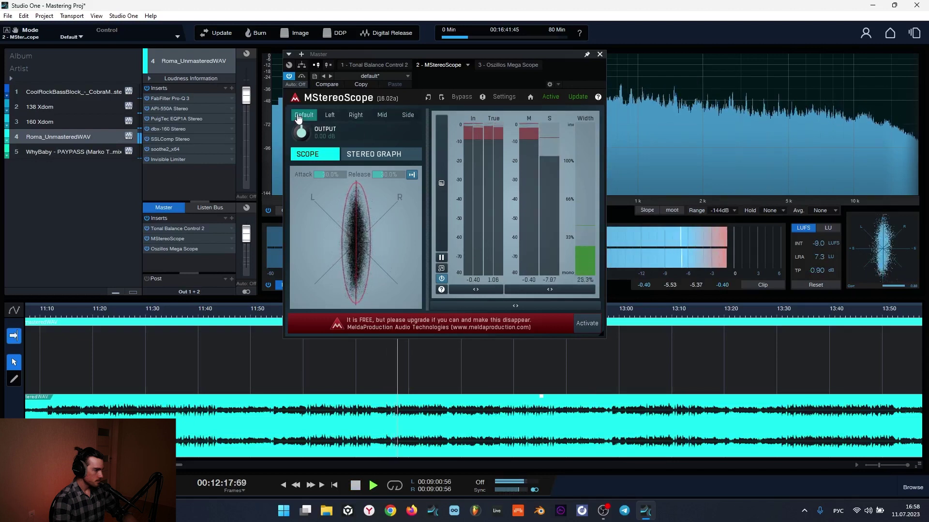
{"action": "left_click", "coordinate": [382, 115]}
{"action": "key", "text": "space"}
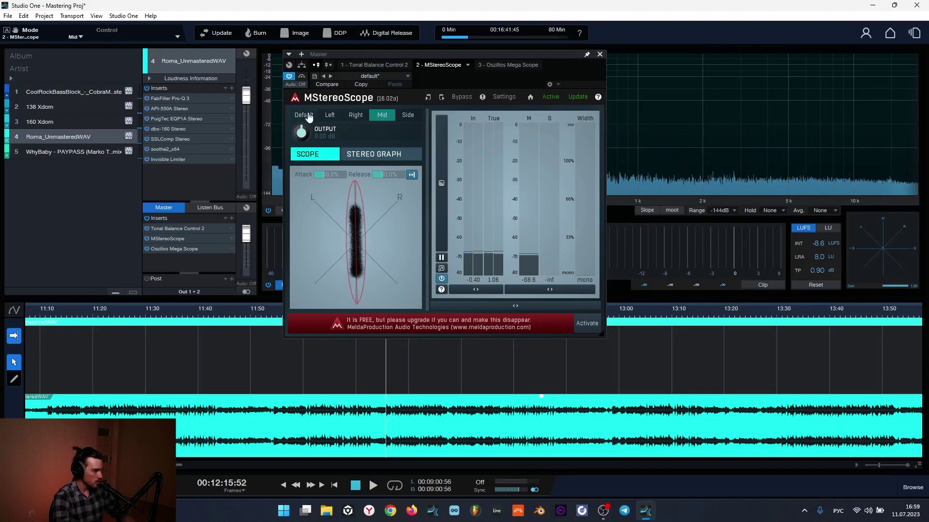
{"action": "left_click", "coordinate": [305, 115]}
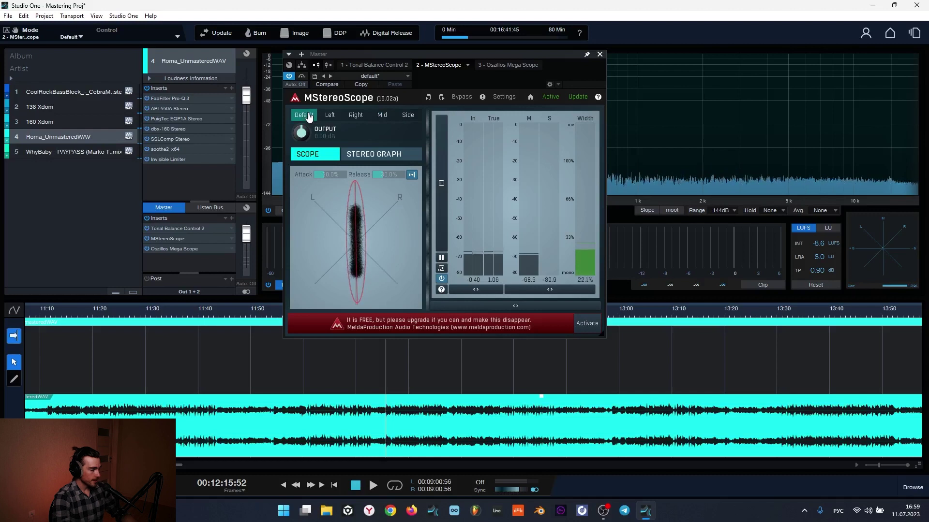
{"action": "left_click", "coordinate": [600, 55]}
Place the playback cursor at the start of the WhyBaby - PAYPASS remix, at about 14:30 on the timeline
{"action": "scroll", "coordinate": [463, 313], "scroll_direction": "down", "scroll_amount": 7}
{"action": "scroll", "coordinate": [355, 315], "scroll_direction": "up", "scroll_amount": 4}
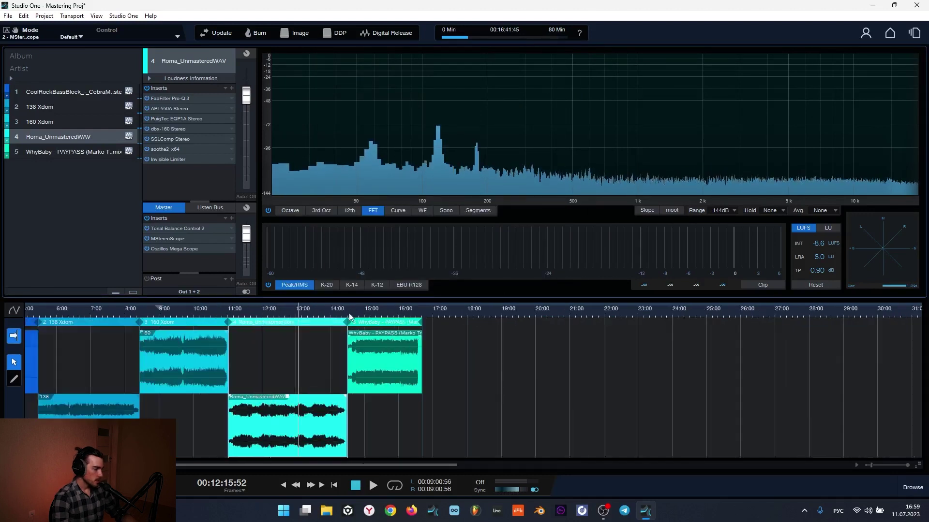
{"action": "scroll", "coordinate": [308, 313], "scroll_direction": "up", "scroll_amount": 3}
{"action": "left_click", "coordinate": [304, 314]}
{"action": "scroll", "coordinate": [310, 317], "scroll_direction": "up", "scroll_amount": 2}
{"action": "scroll", "coordinate": [324, 316], "scroll_direction": "up", "scroll_amount": 2}
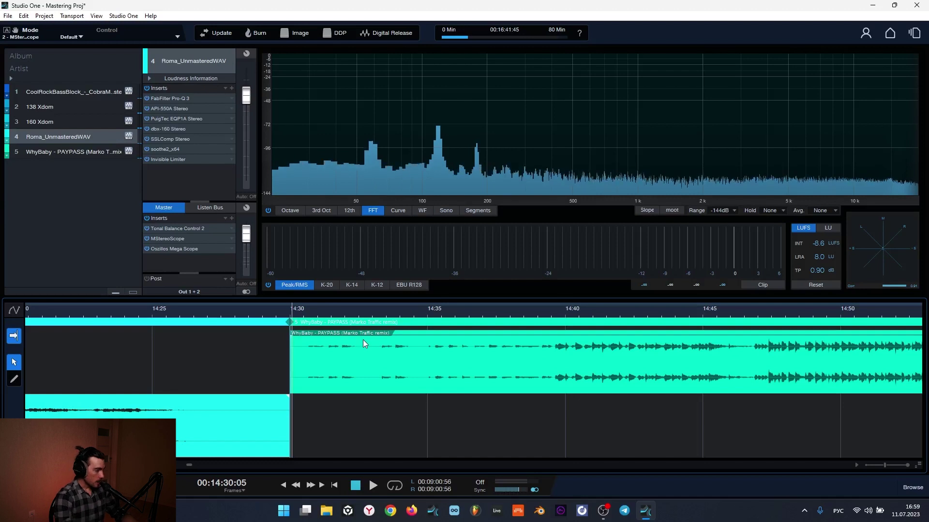
{"action": "scroll", "coordinate": [342, 305], "scroll_direction": "down", "scroll_amount": 3}
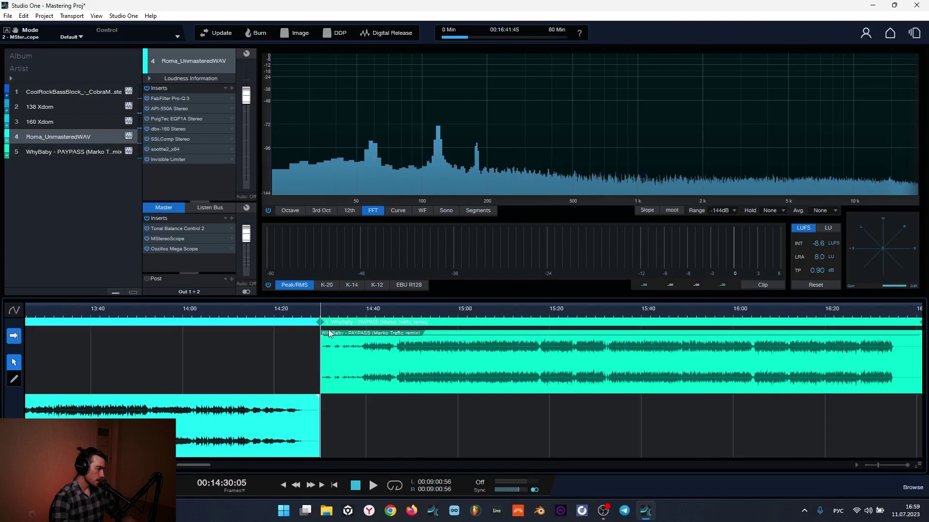
{"action": "scroll", "coordinate": [382, 323], "scroll_direction": "down", "scroll_amount": 2}
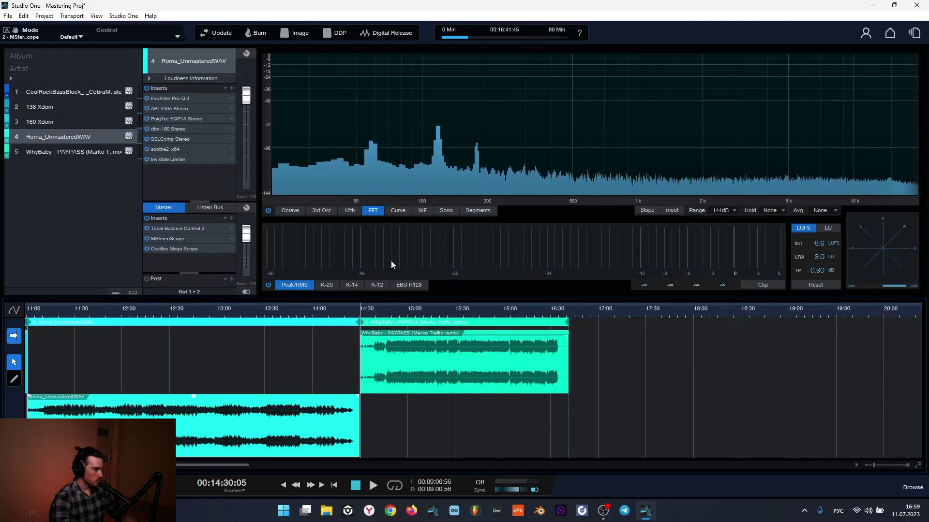
Switch to the song 2023-06-27 MelloJ and hide its mixer and browser to give the arrangement the full view
{"action": "left_click", "coordinate": [913, 33]}
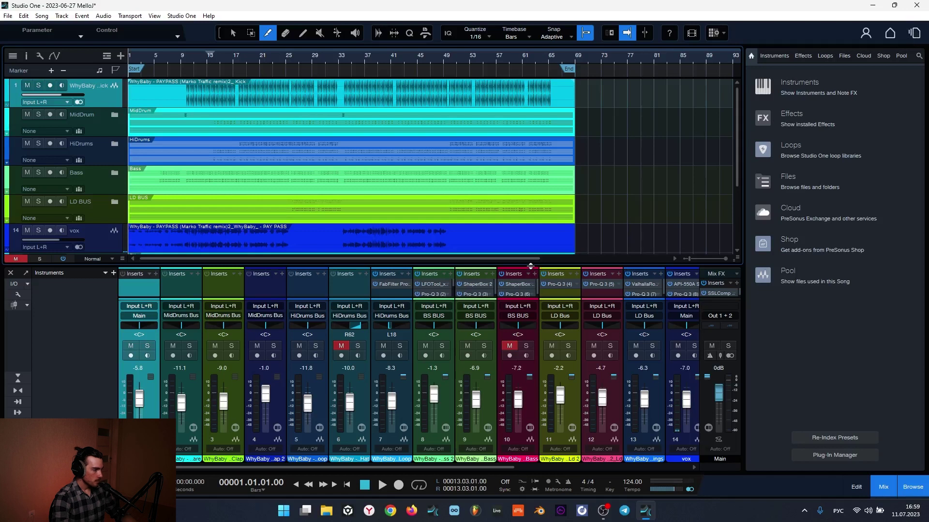
{"action": "left_click_drag", "start_coordinate": [531, 266], "coordinate": [535, 191]}
{"action": "left_click", "coordinate": [889, 489]}
{"action": "left_click", "coordinate": [913, 489]}
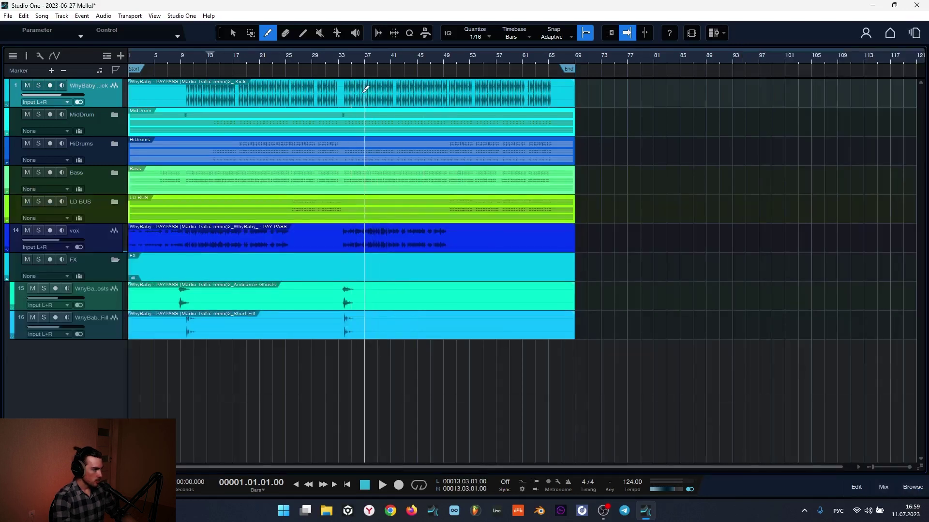
Show the mixer with taller insert racks, look through the inserts of all channels and buses, and return to the arrangement
{"action": "key", "text": "F3"}
{"action": "left_click_drag", "start_coordinate": [560, 457], "coordinate": [669, 469]}
{"action": "double_click", "coordinate": [798, 226]}
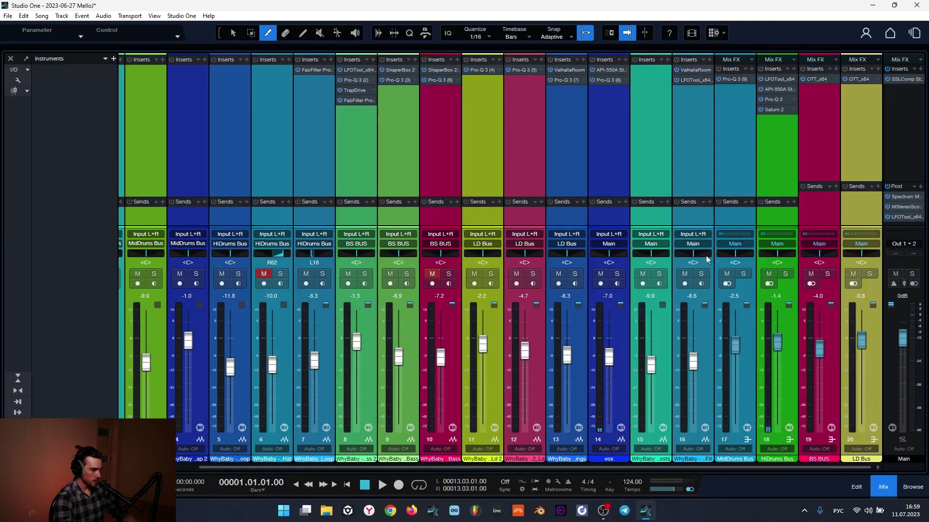
{"action": "left_click_drag", "start_coordinate": [234, 470], "coordinate": [212, 470]}
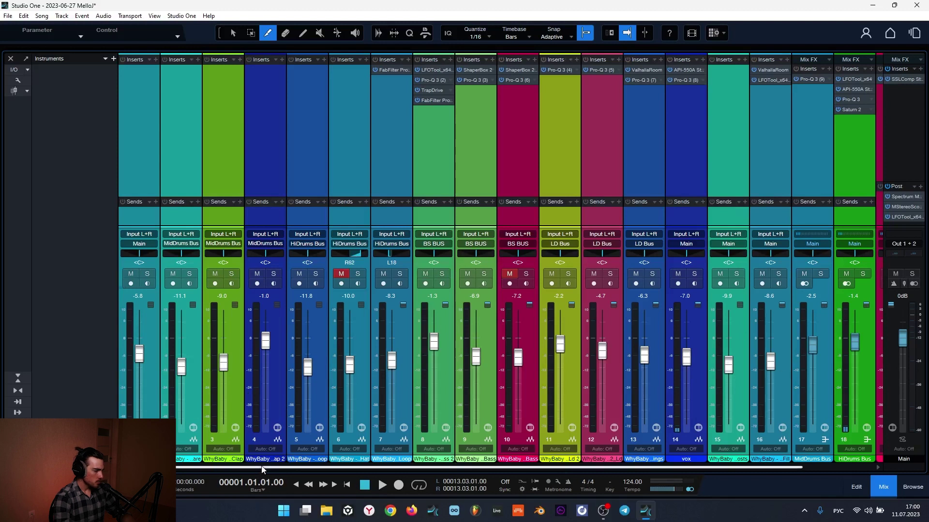
{"action": "scroll", "coordinate": [473, 468], "scroll_direction": "right", "scroll_amount": 2}
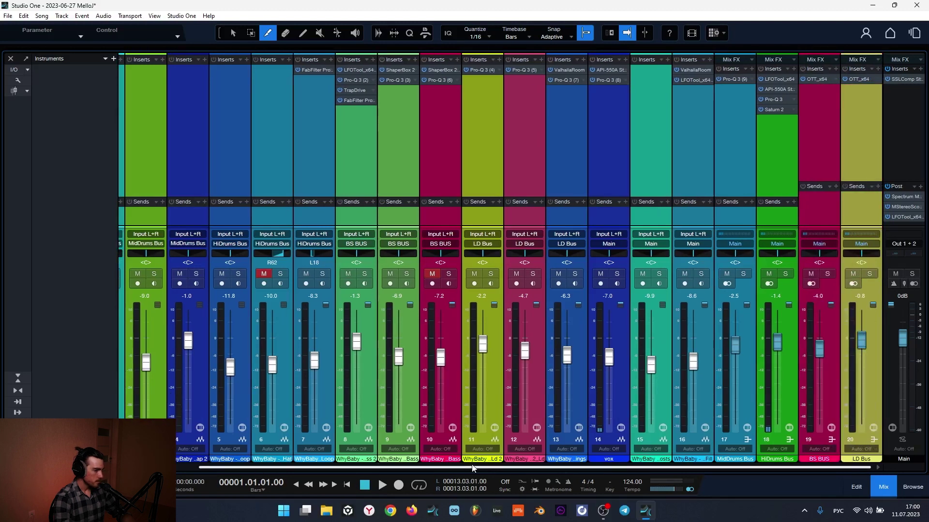
{"action": "left_click_drag", "start_coordinate": [354, 478], "coordinate": [281, 478]}
{"action": "left_click", "coordinate": [885, 492]}
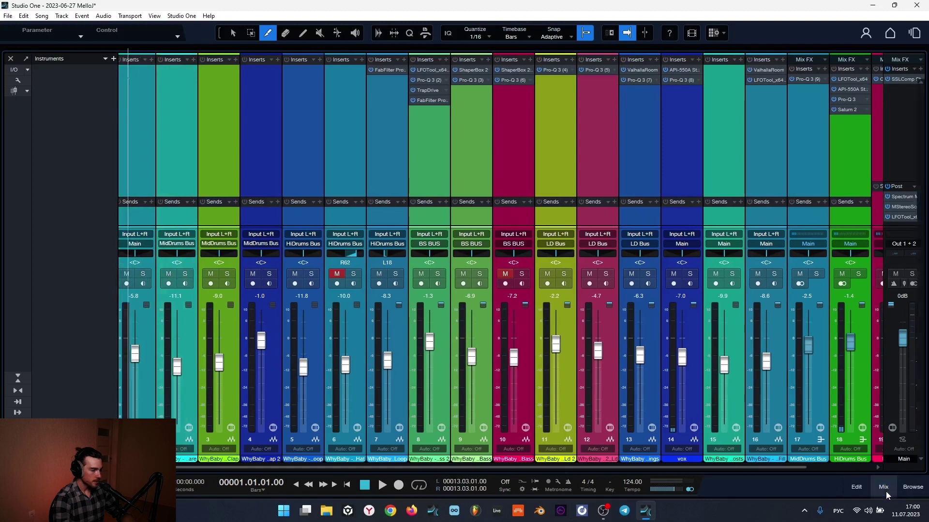
Play the WhyBaby song from bar 1, jump ahead to about bar 5 and follow playback into the kick entry
{"action": "scroll", "coordinate": [135, 55], "scroll_direction": "up", "scroll_amount": 3}
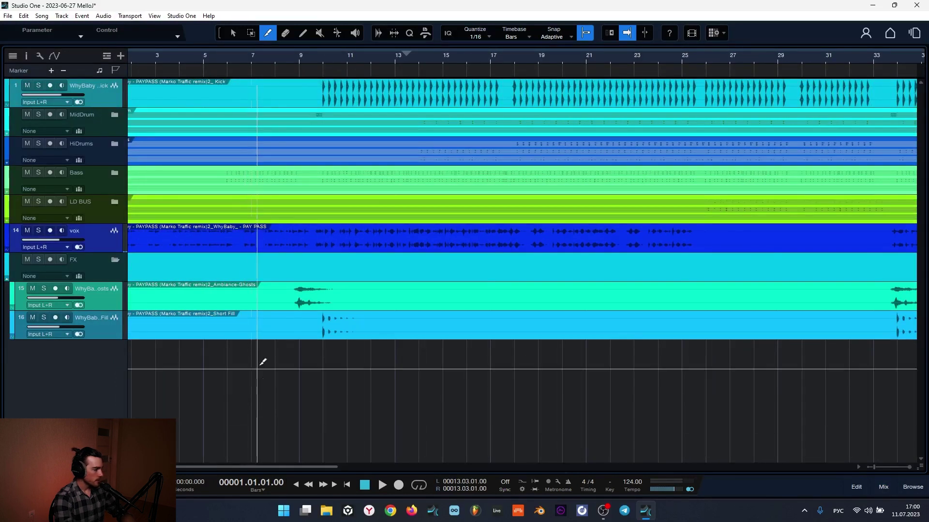
{"action": "left_click_drag", "start_coordinate": [229, 468], "coordinate": [224, 468]}
{"action": "key", "text": "space"}
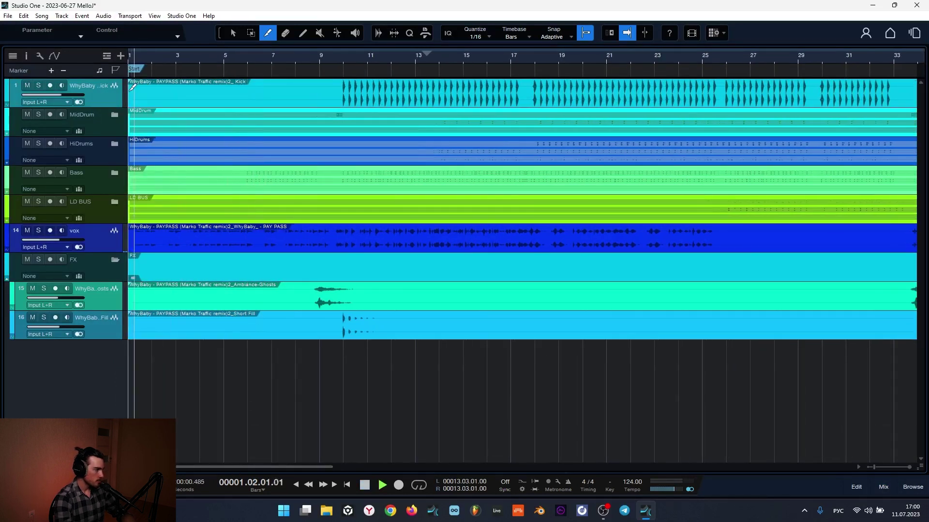
{"action": "left_click", "coordinate": [231, 62]}
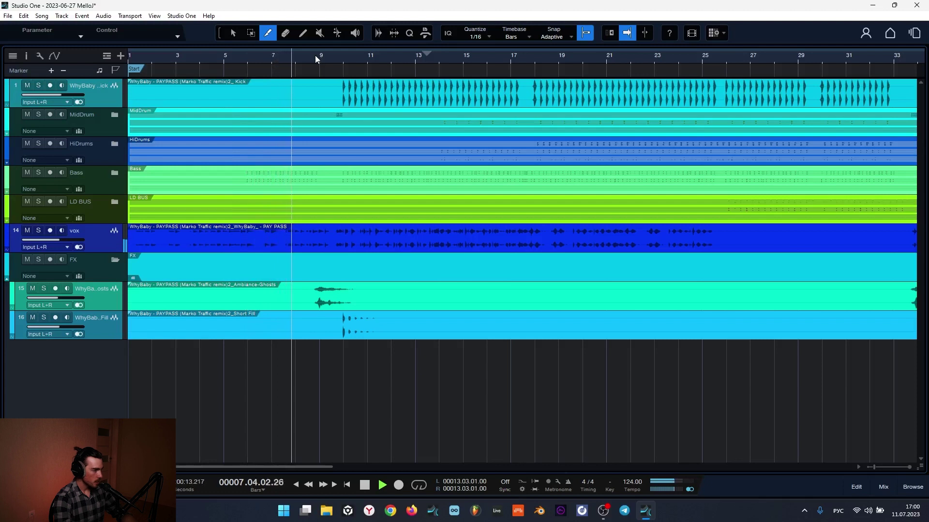
{"action": "scroll", "coordinate": [278, 64], "scroll_direction": "down", "scroll_amount": 2}
{"action": "scroll", "coordinate": [240, 59], "scroll_direction": "up", "scroll_amount": 3}
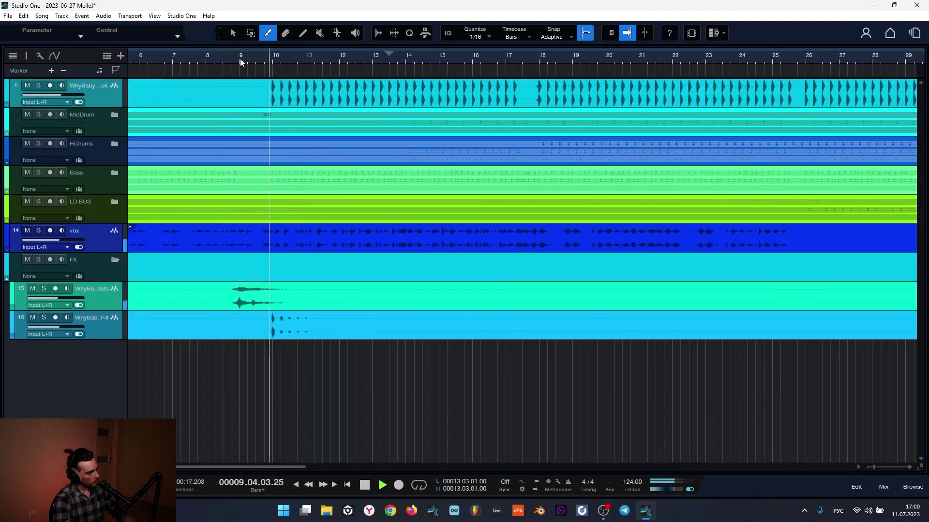
{"action": "scroll", "coordinate": [240, 59], "scroll_direction": "down", "scroll_amount": 2}
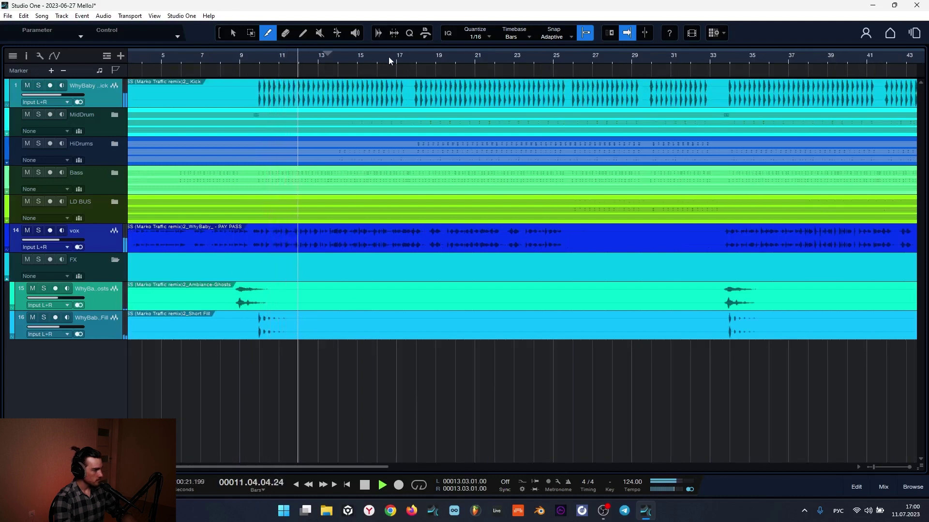
Audition the arrangement from about bar 14 and from bar 18, show the mixer to watch the channel levels, and stop playback
{"action": "left_click", "coordinate": [338, 57]}
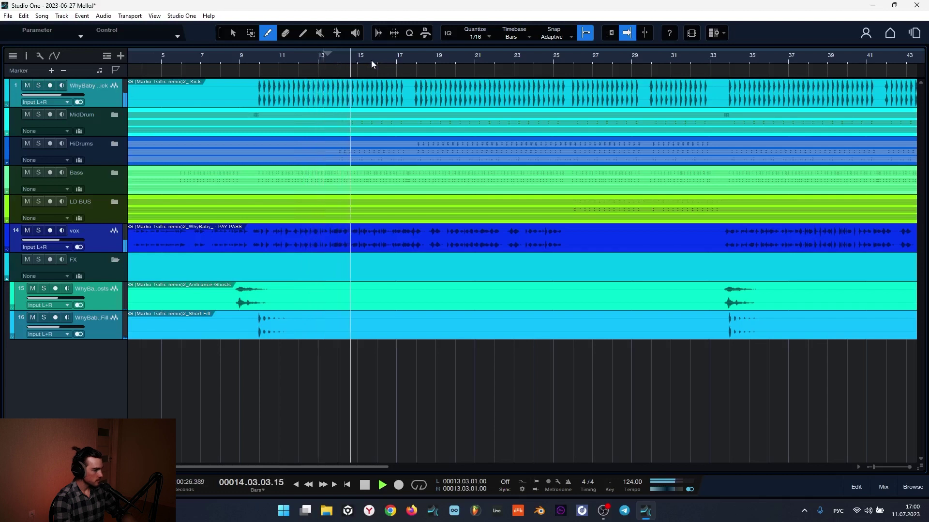
{"action": "key", "text": "shift+f"}
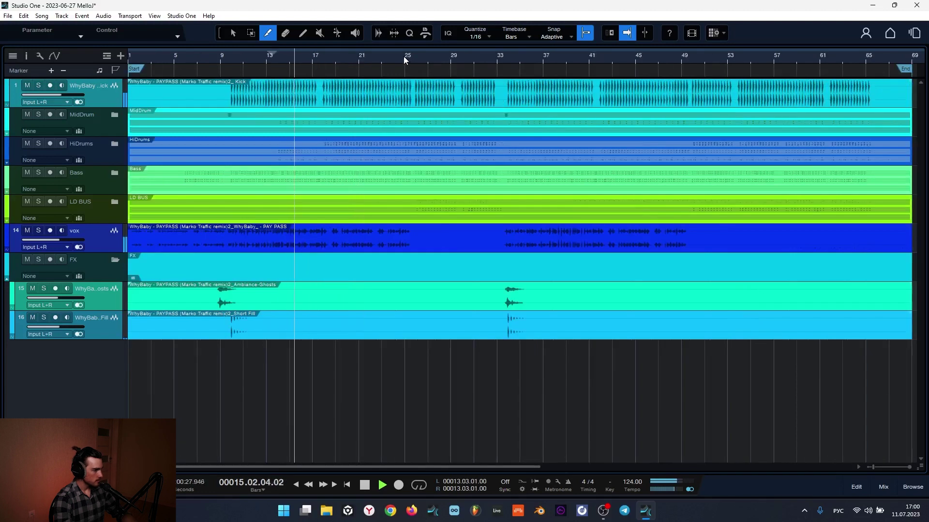
{"action": "left_click", "coordinate": [327, 58]}
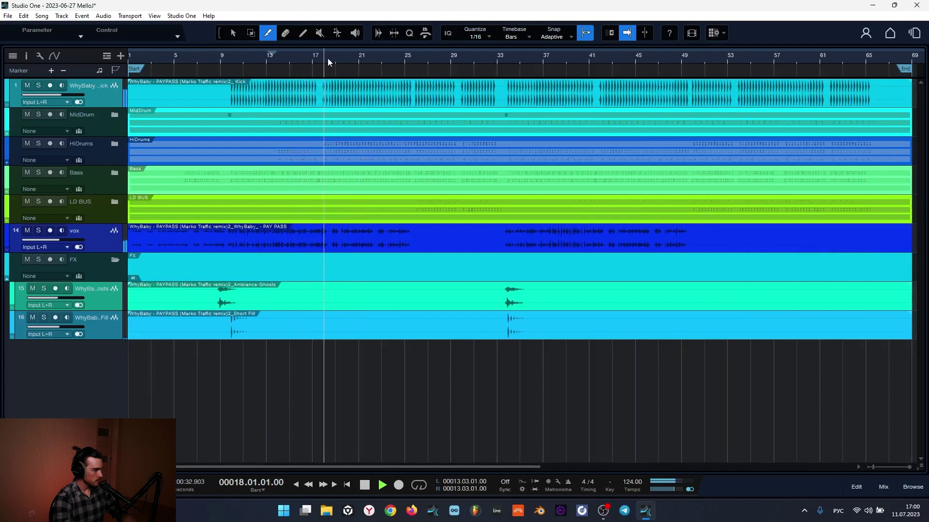
{"action": "left_click", "coordinate": [883, 487]}
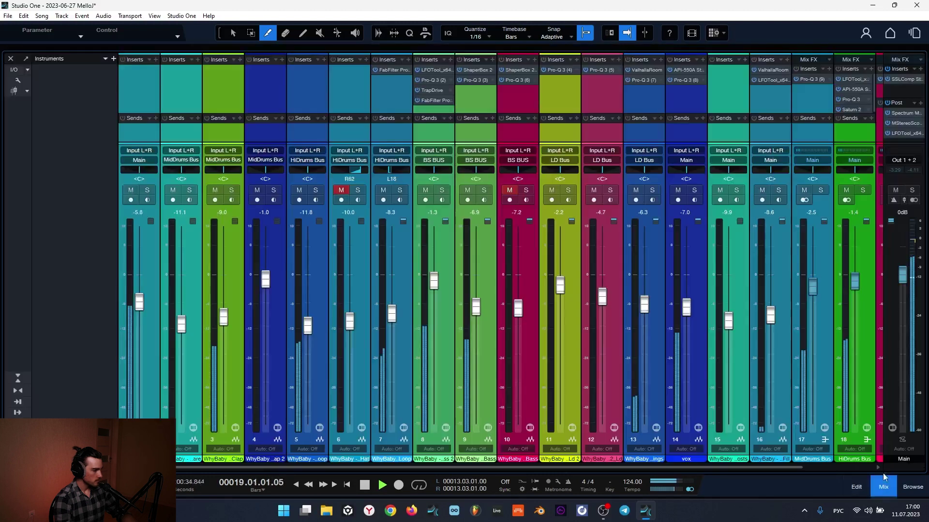
{"action": "key", "text": "space"}
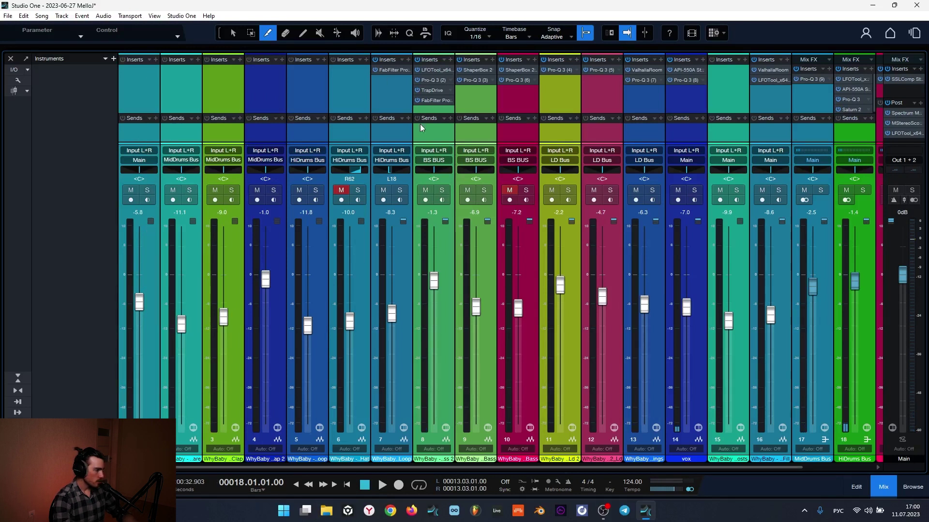
Open the API-550A Stereo insert of the vox channel and return to the arrangement with the mixer and browser hidden
{"action": "left_click", "coordinate": [389, 103]}
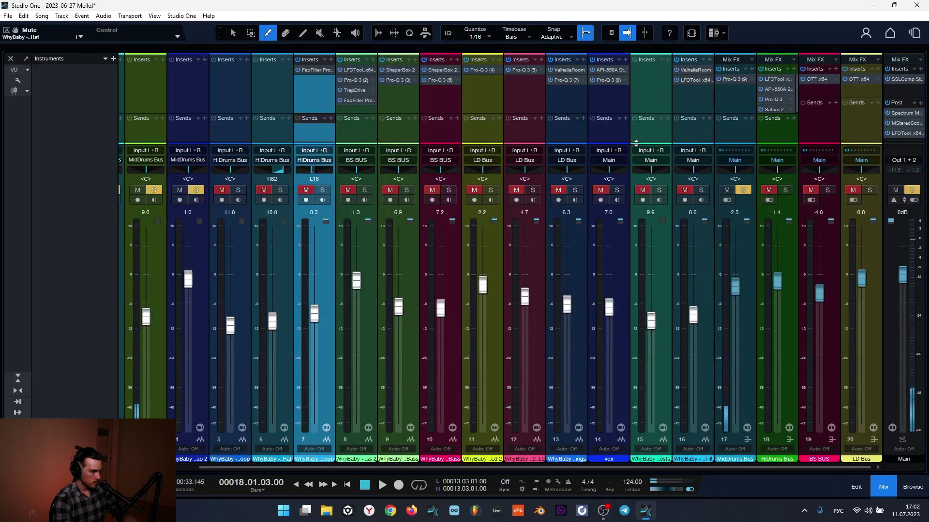
{"action": "left_click", "coordinate": [614, 101]}
{"action": "left_click", "coordinate": [612, 72]}
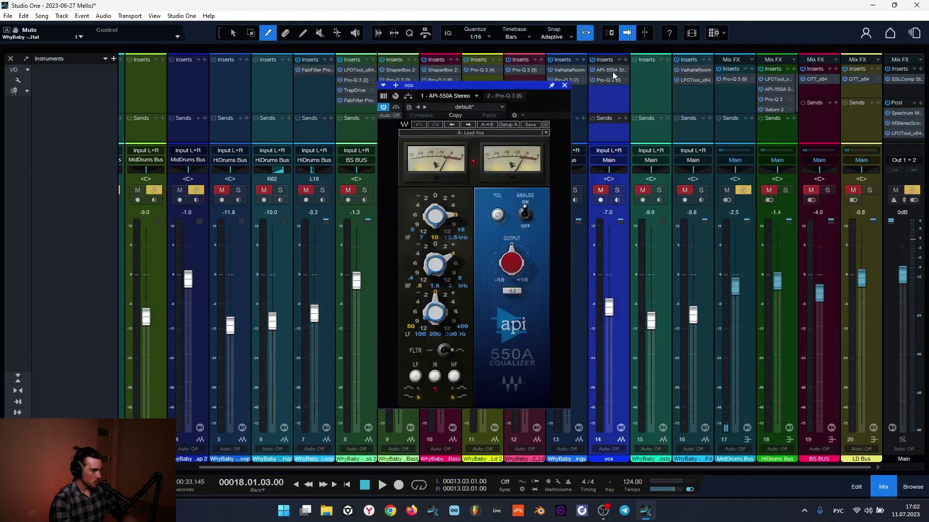
{"action": "left_click", "coordinate": [914, 486]}
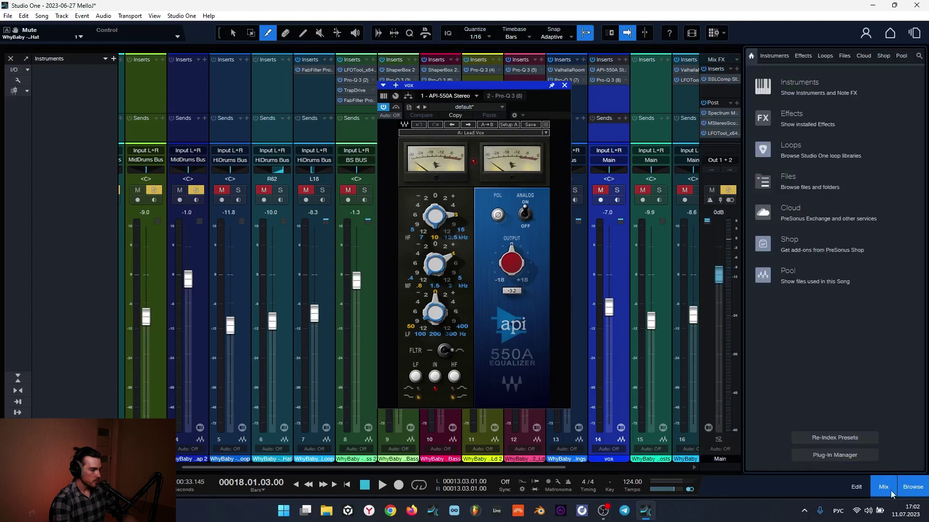
{"action": "left_click", "coordinate": [912, 487]}
{"action": "left_click", "coordinate": [889, 490]}
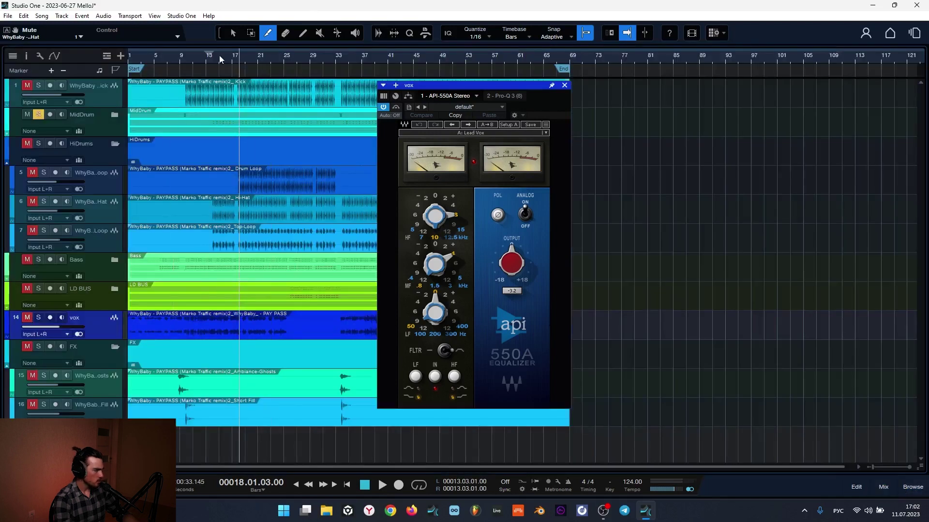
Solo the vox track in the arrangement and play it from bar 18
{"action": "scroll", "coordinate": [219, 56], "scroll_direction": "up", "scroll_amount": 2}
{"action": "scroll", "coordinate": [238, 57], "scroll_direction": "down", "scroll_amount": 1}
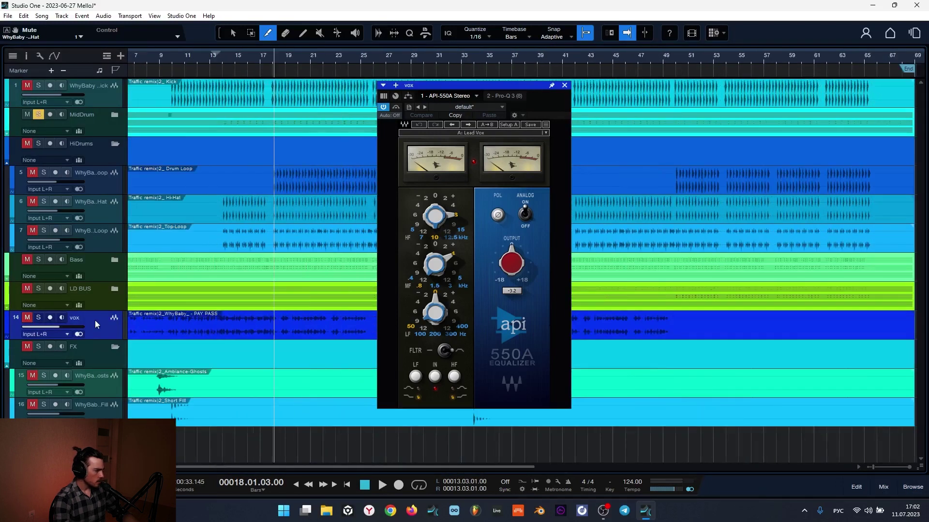
{"action": "left_click", "coordinate": [30, 319]}
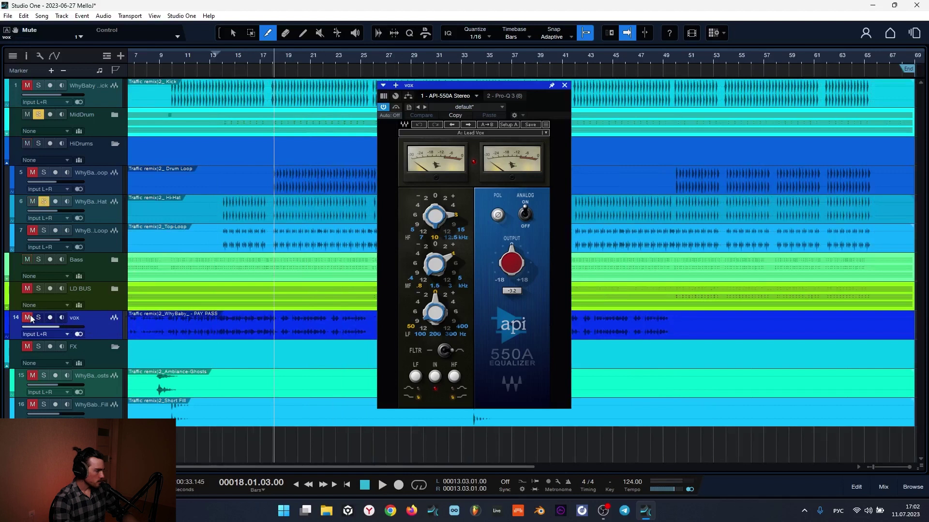
{"action": "left_click", "coordinate": [30, 319]}
{"action": "left_click", "coordinate": [38, 320]}
{"action": "left_click", "coordinate": [40, 319]}
{"action": "left_click", "coordinate": [40, 319]}
{"action": "key", "text": "space"}
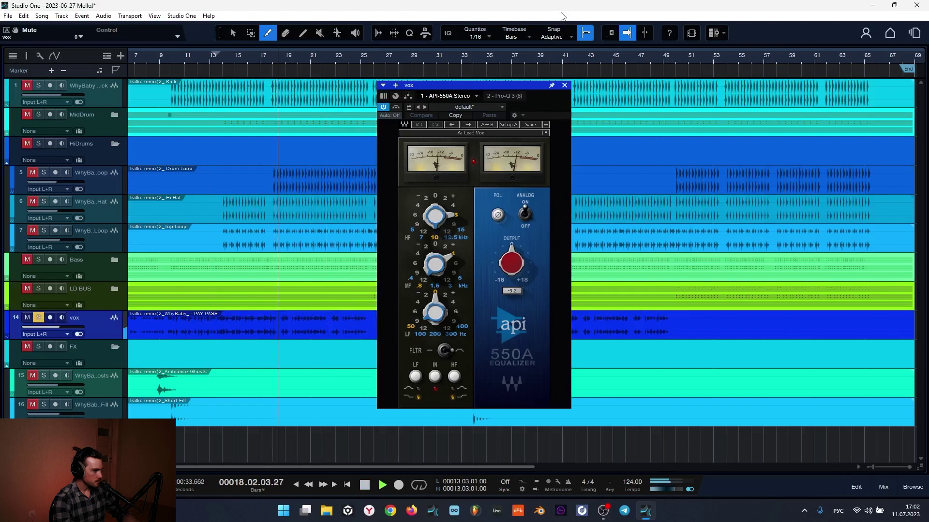
Show the mixer, move the API-550A window aside and compare the soloed vox with its inserts off and on during playback
{"action": "left_click", "coordinate": [883, 487]}
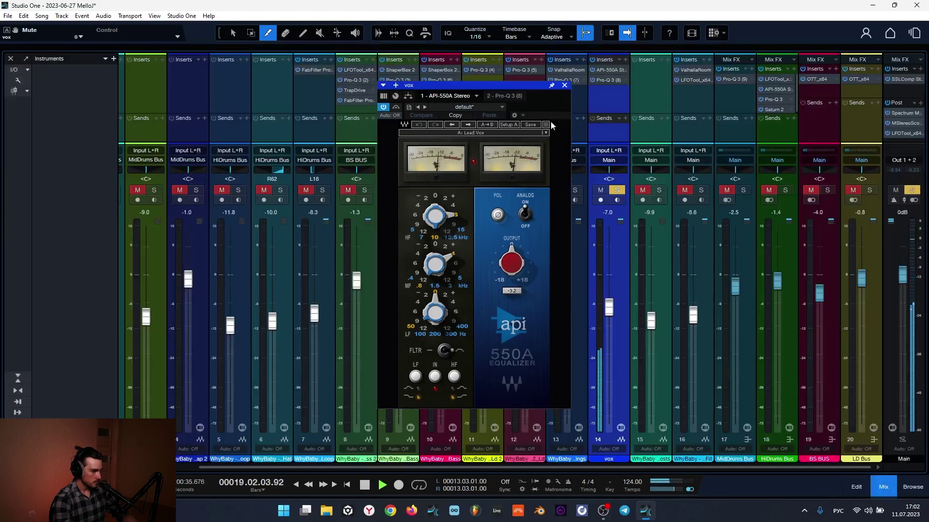
{"action": "left_click_drag", "start_coordinate": [534, 85], "coordinate": [393, 98]}
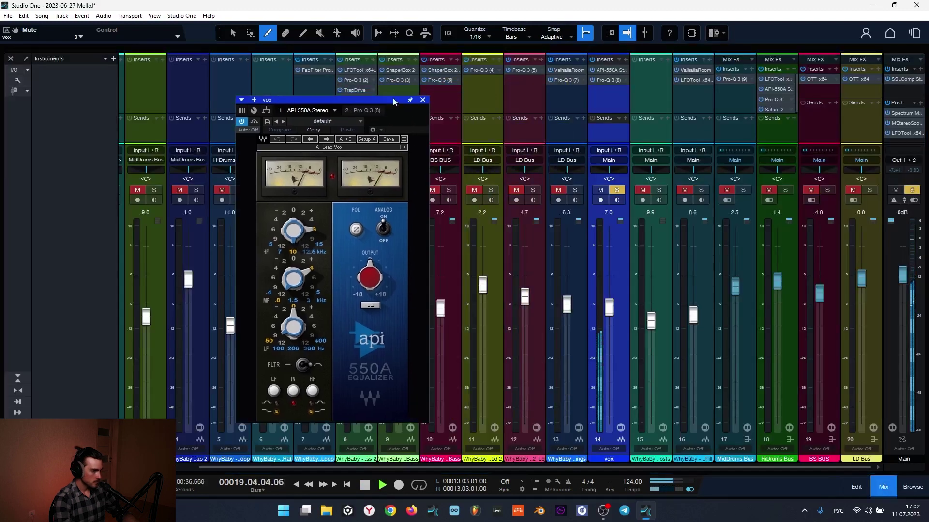
{"action": "left_click", "coordinate": [595, 59]}
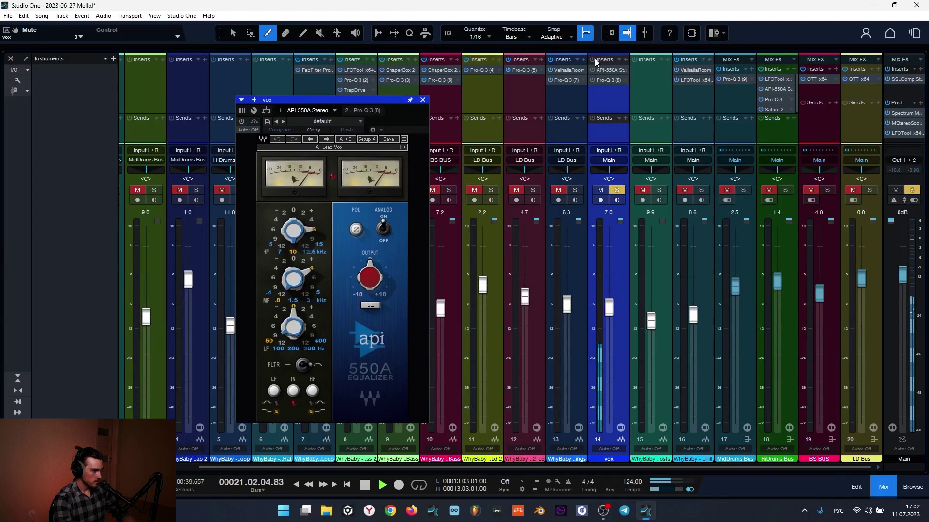
{"action": "key", "text": "space"}
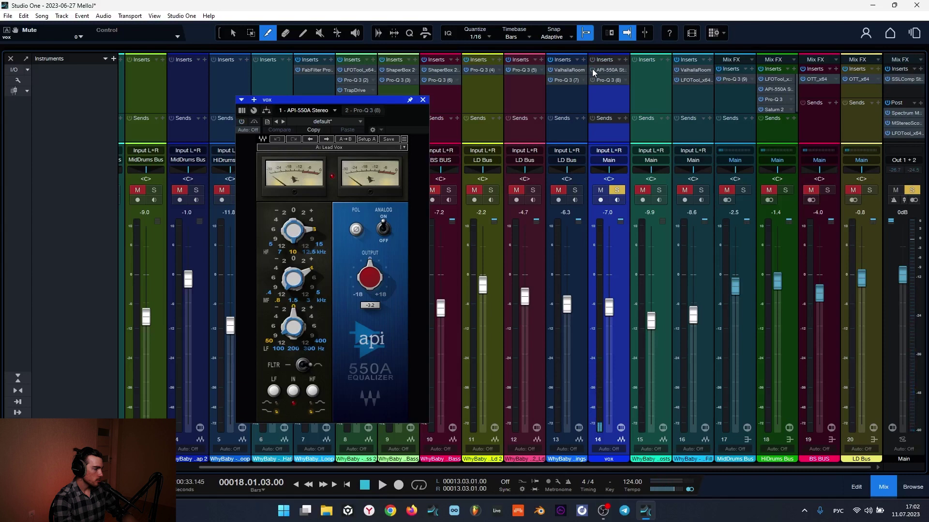
{"action": "key", "text": "space"}
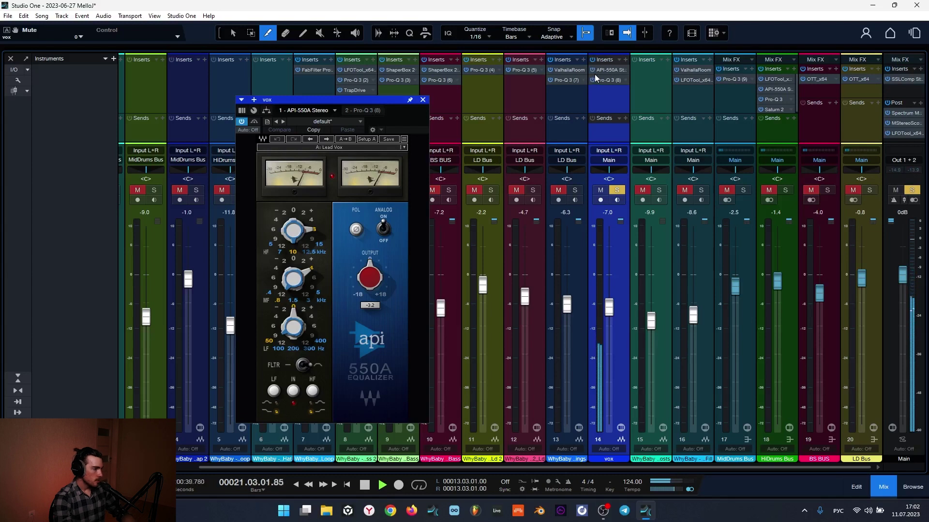
Inspect the low-cut EQ in the vox channel's Pro-Q 3 (8), close it and clear the solo from the Main output
{"action": "left_click", "coordinate": [602, 77]}
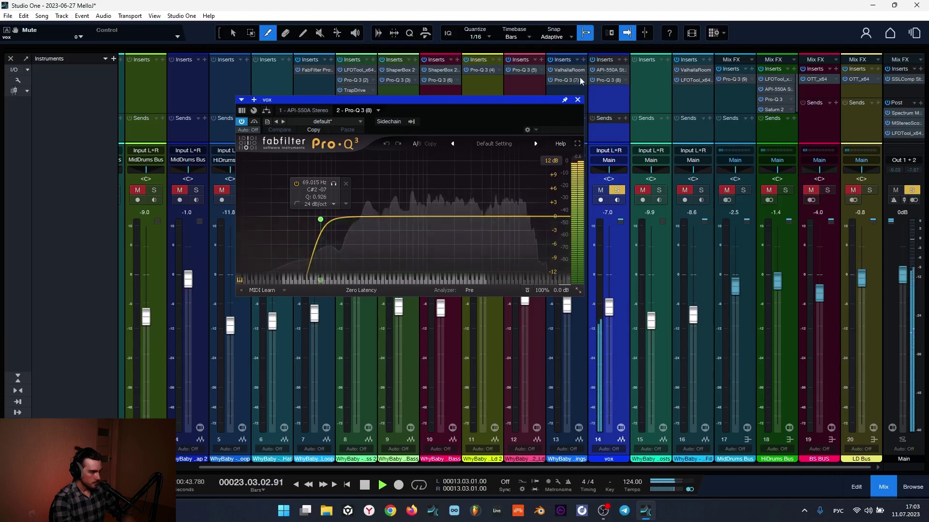
{"action": "left_click", "coordinate": [577, 101]}
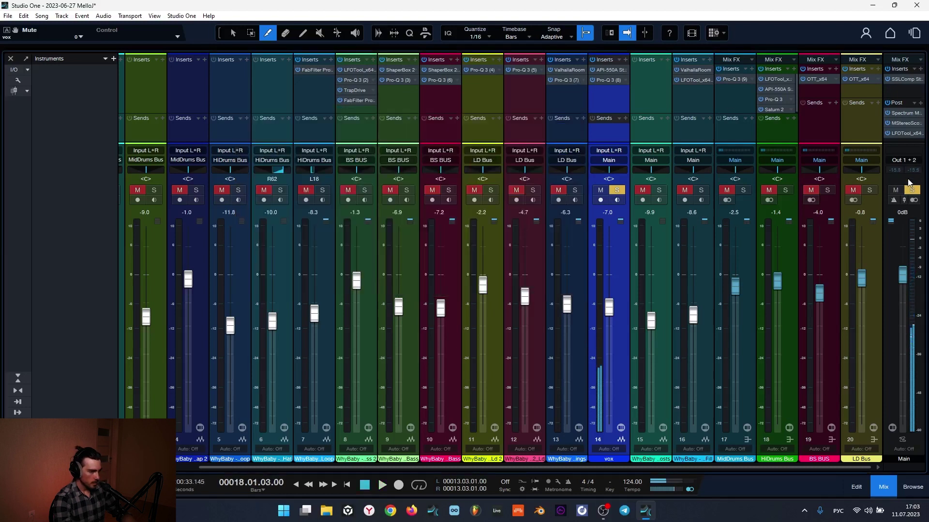
{"action": "left_click", "coordinate": [912, 192]}
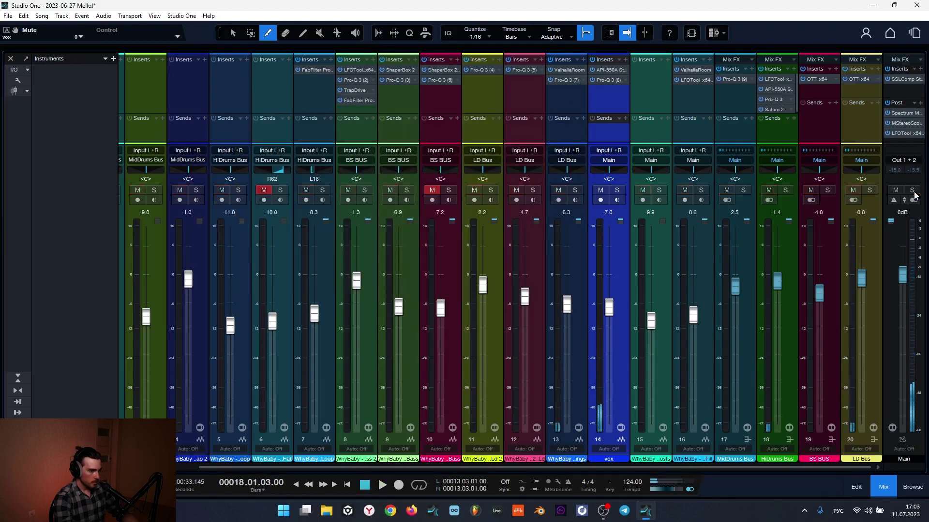
Inspect the SSLComp Stereo compressor on the Main channel and close its window
{"action": "left_click", "coordinate": [902, 81]}
{"action": "left_click_drag", "start_coordinate": [643, 91], "coordinate": [486, 109]}
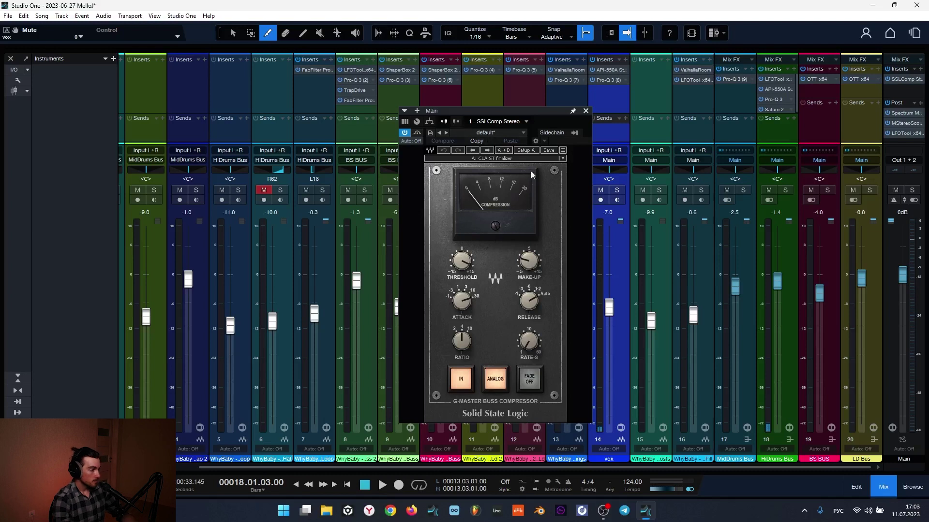
{"action": "left_click", "coordinate": [586, 111]}
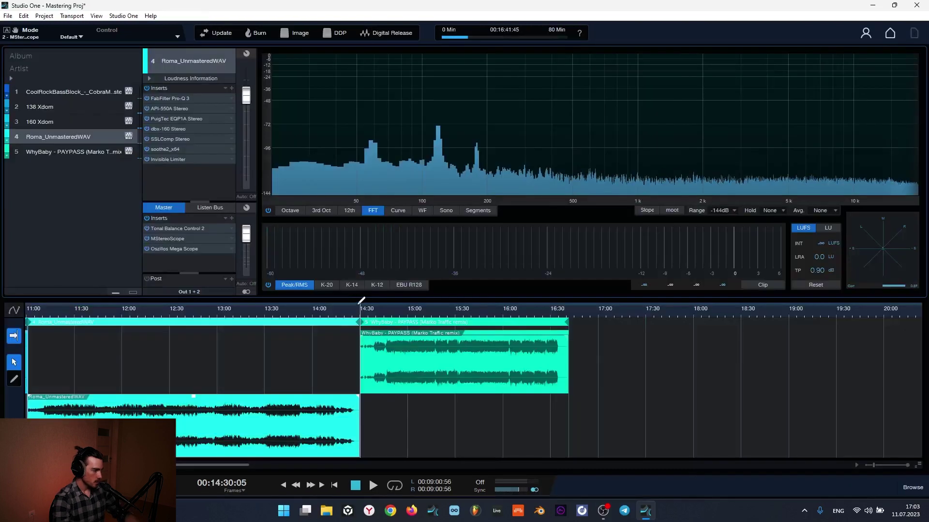
In the mastering project, place the playback cursor precisely on the WhyBaby track's drop at 14:47:30
{"action": "left_click", "coordinate": [416, 317]}
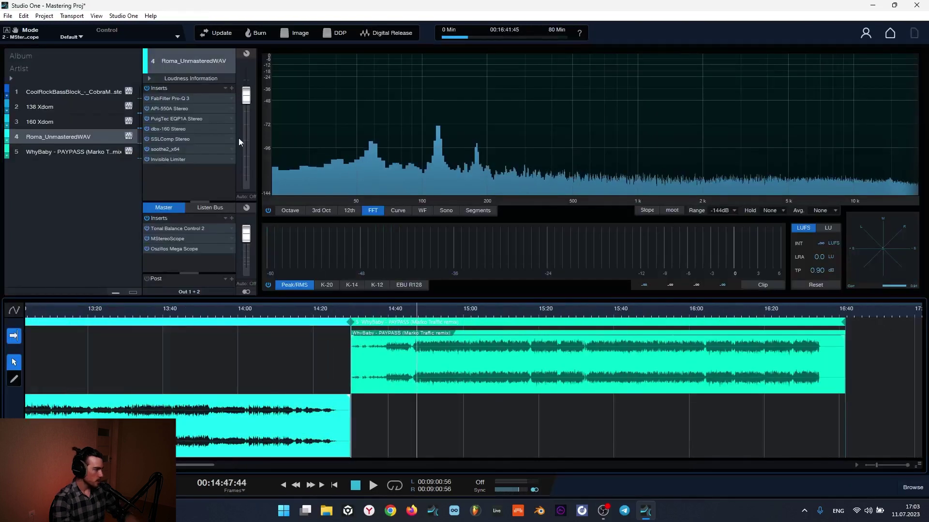
{"action": "scroll", "coordinate": [428, 315], "scroll_direction": "up", "scroll_amount": 5}
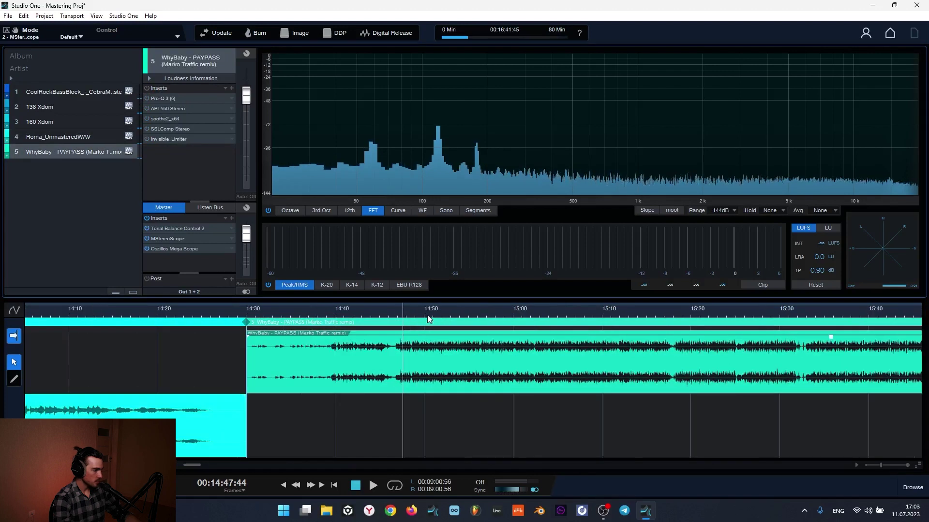
{"action": "scroll", "coordinate": [394, 314], "scroll_direction": "up", "scroll_amount": 5}
{"action": "left_click", "coordinate": [363, 316]}
{"action": "scroll", "coordinate": [371, 315], "scroll_direction": "up", "scroll_amount": 5}
{"action": "left_click", "coordinate": [378, 309]}
{"action": "scroll", "coordinate": [379, 310], "scroll_direction": "down", "scroll_amount": 5}
{"action": "scroll", "coordinate": [379, 310], "scroll_direction": "down", "scroll_amount": 6}
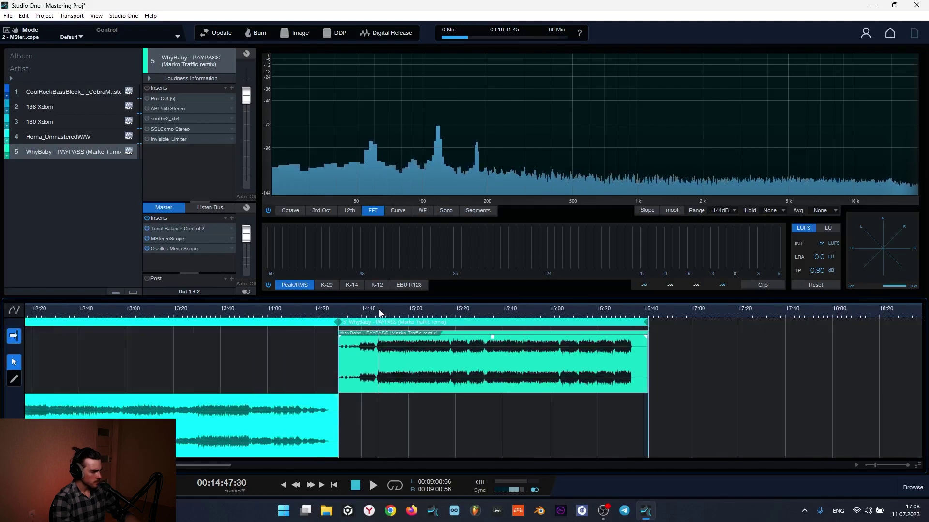
{"action": "scroll", "coordinate": [379, 311], "scroll_direction": "up", "scroll_amount": 2}
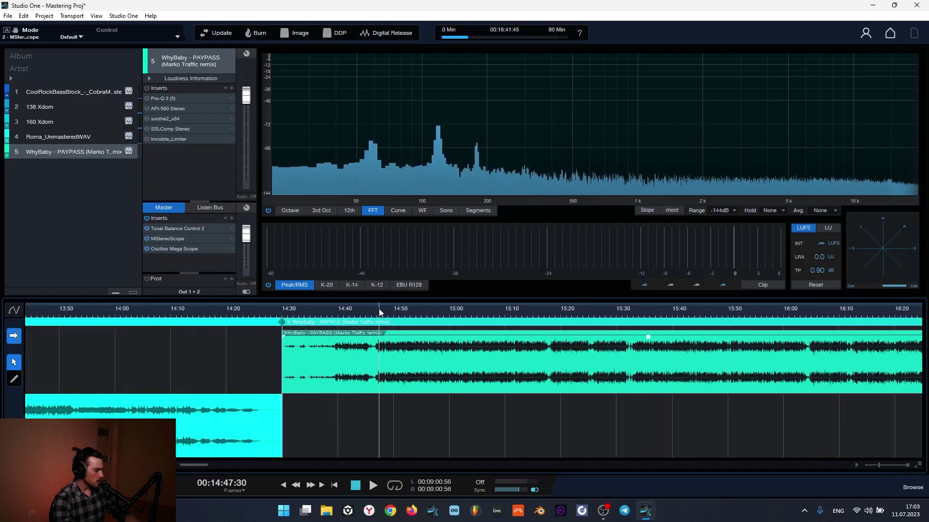
{"action": "scroll", "coordinate": [440, 310], "scroll_direction": "up", "scroll_amount": 2}
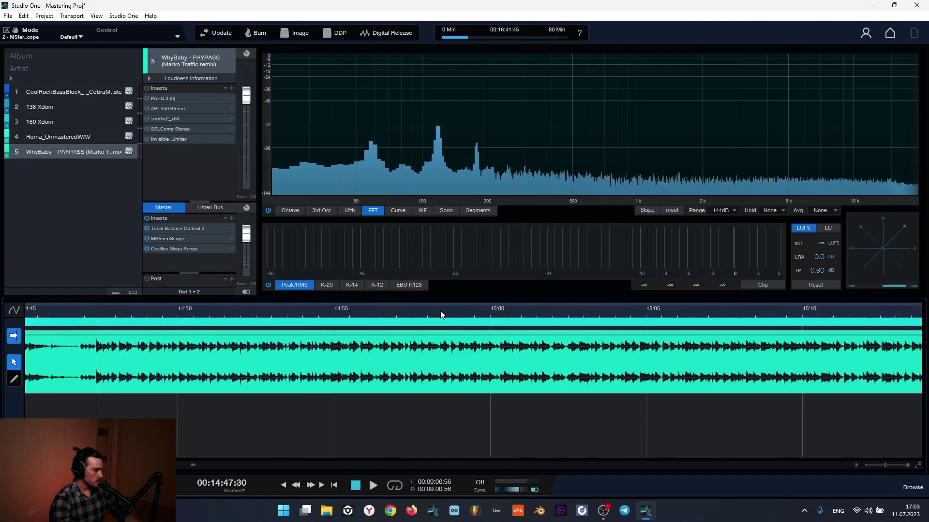
Activate the Pro-Q 3 (5) insert on the WhyBaby track and audition its EQ from the drop
{"action": "scroll", "coordinate": [440, 311], "scroll_direction": "down", "scroll_amount": 4}
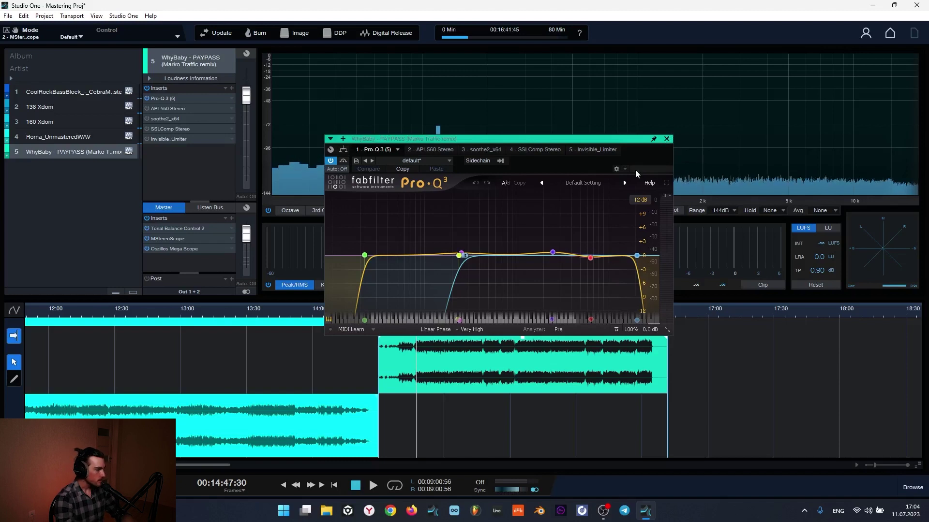
{"action": "key", "text": "space"}
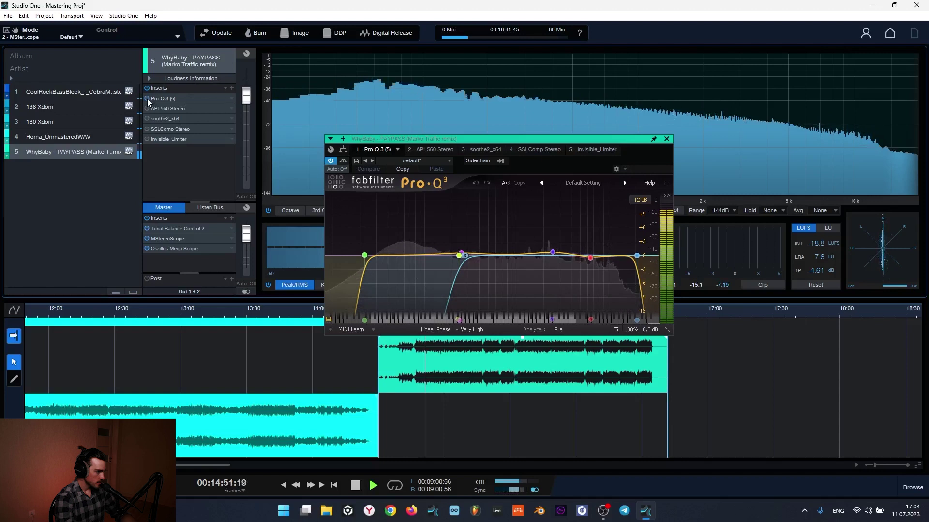
{"action": "key", "text": "space"}
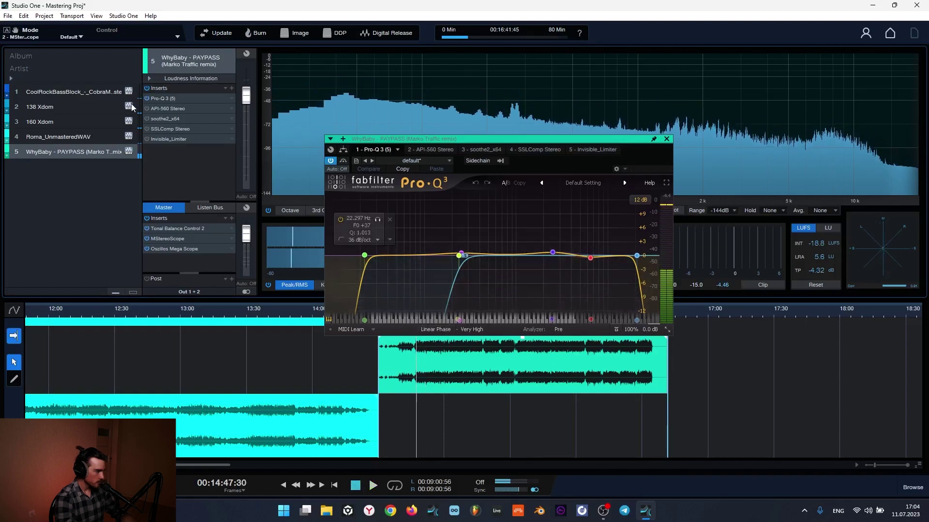
Activate and open the WhyBaby track's API-560 Stereo insert, then compare the sound with it bypassed and active during playback
{"action": "left_click", "coordinate": [170, 109]}
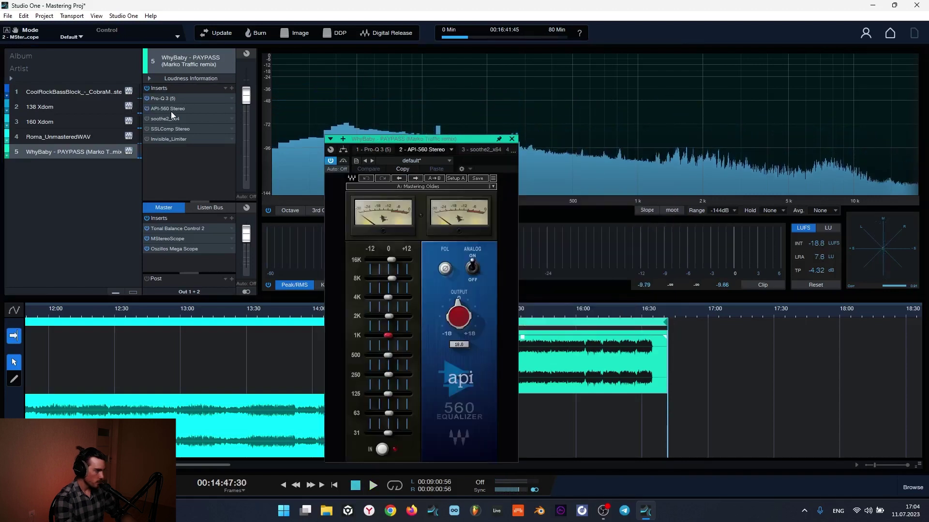
{"action": "left_click_drag", "start_coordinate": [381, 139], "coordinate": [568, 66]}
{"action": "mouse_move", "coordinate": [288, 89]}
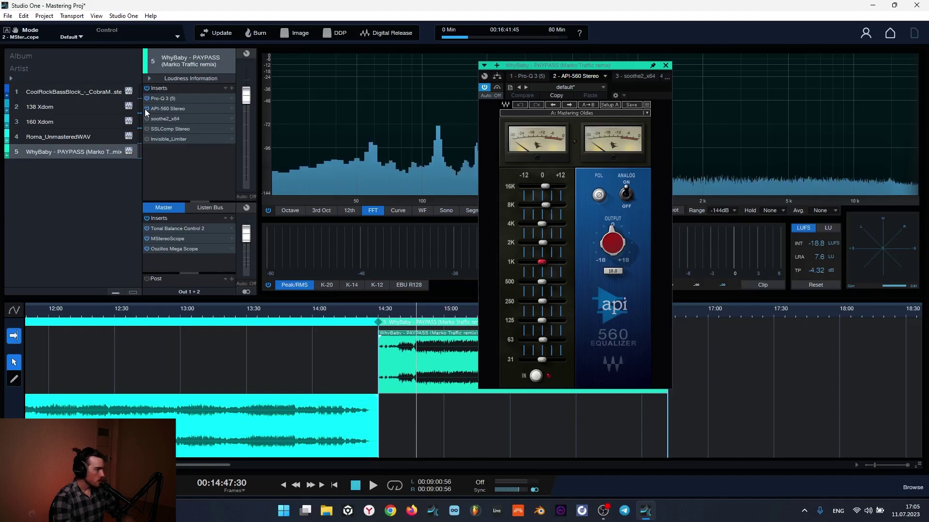
{"action": "left_click", "coordinate": [497, 89]}
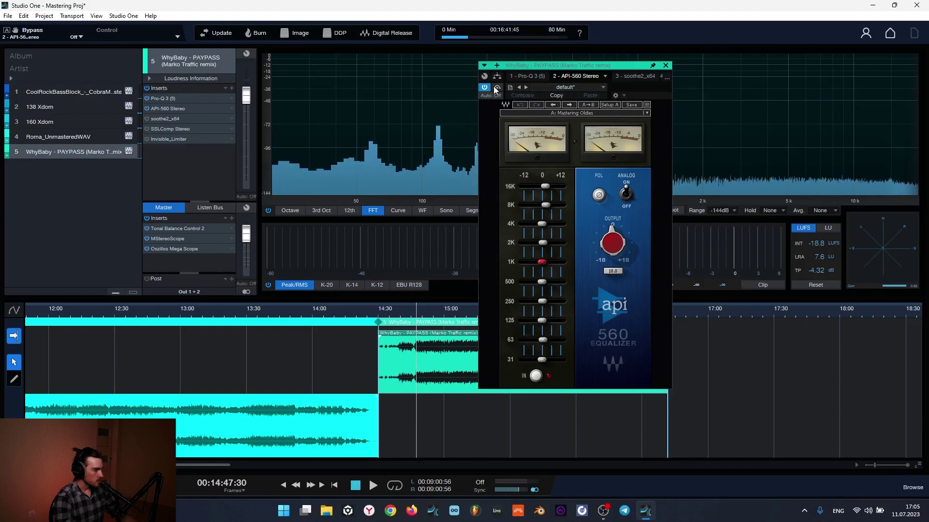
{"action": "key", "text": "space"}
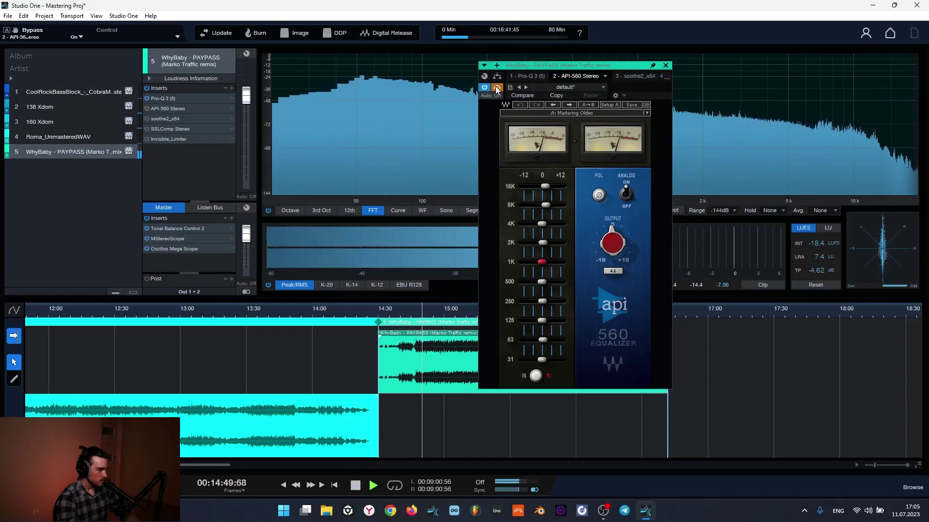
{"action": "left_click", "coordinate": [497, 89]}
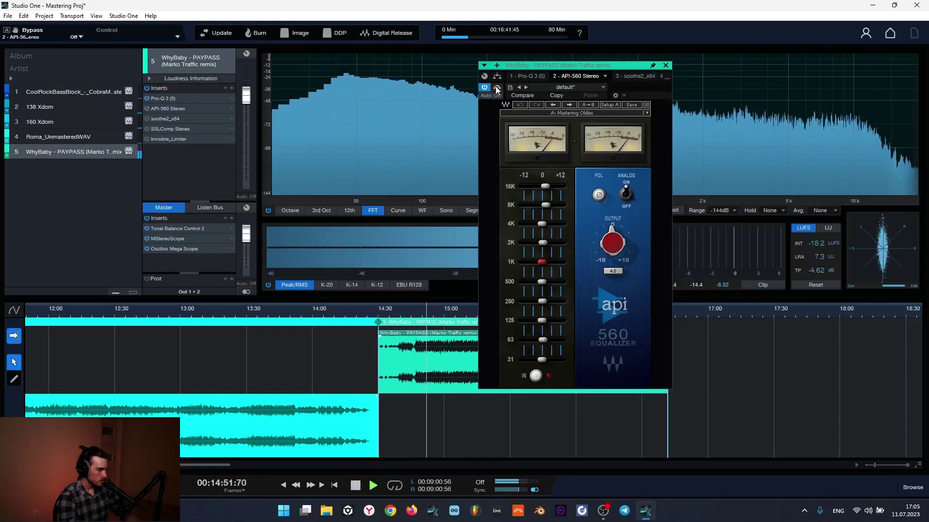
{"action": "key", "text": "space"}
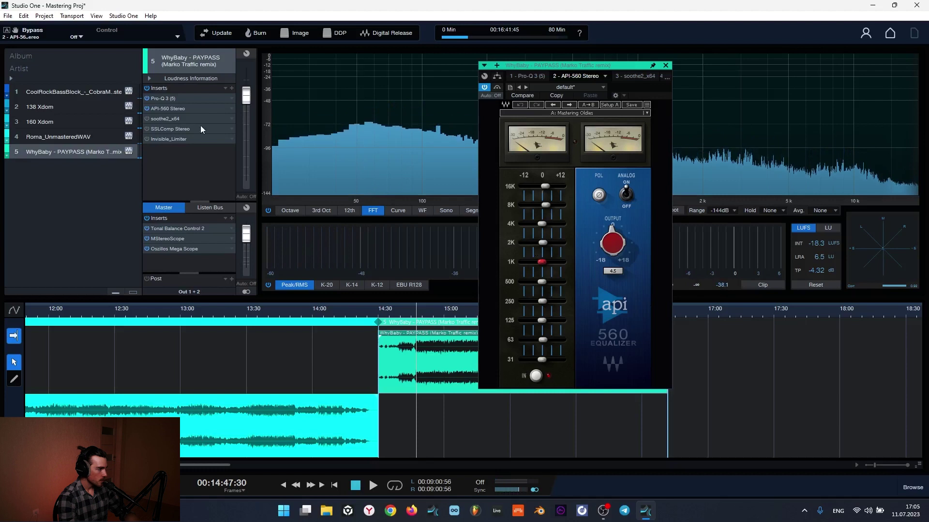
Activate and open the soothe2_x64 insert on the WhyBaby track, audition it from the drop and close its window
{"action": "left_click", "coordinate": [163, 118]}
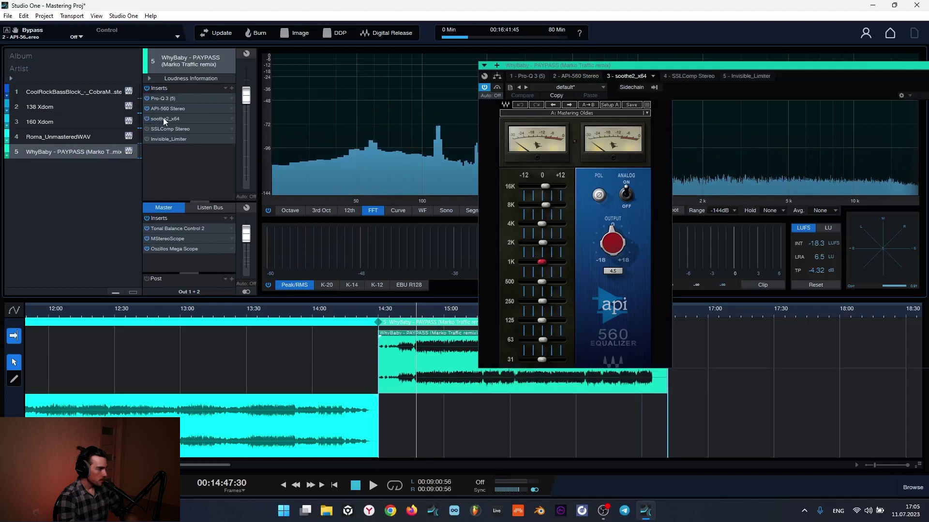
{"action": "left_click_drag", "start_coordinate": [661, 65], "coordinate": [510, 79]}
{"action": "key", "text": "space"}
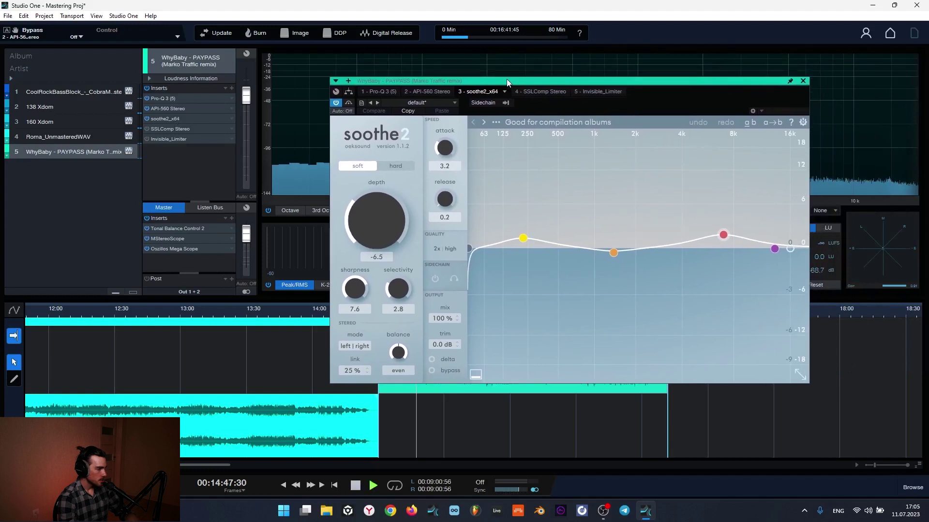
{"action": "key", "text": "space"}
{"action": "left_click", "coordinate": [806, 81]}
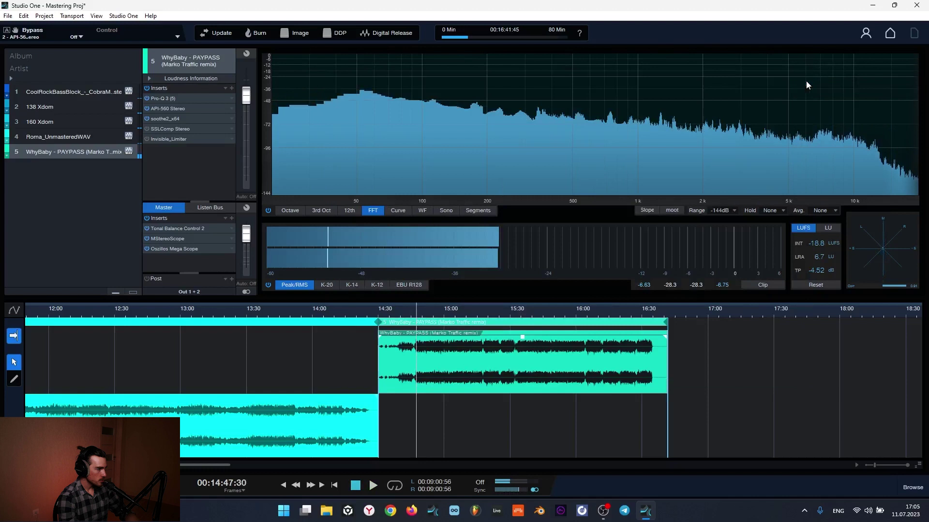
Activate and open the WhyBaby track's SSLComp Stereo insert, then audition it from the drop and from 15:02:07
{"action": "left_click", "coordinate": [146, 128]}
{"action": "double_click", "coordinate": [170, 129]}
{"action": "left_click_drag", "start_coordinate": [305, 106], "coordinate": [552, 107]}
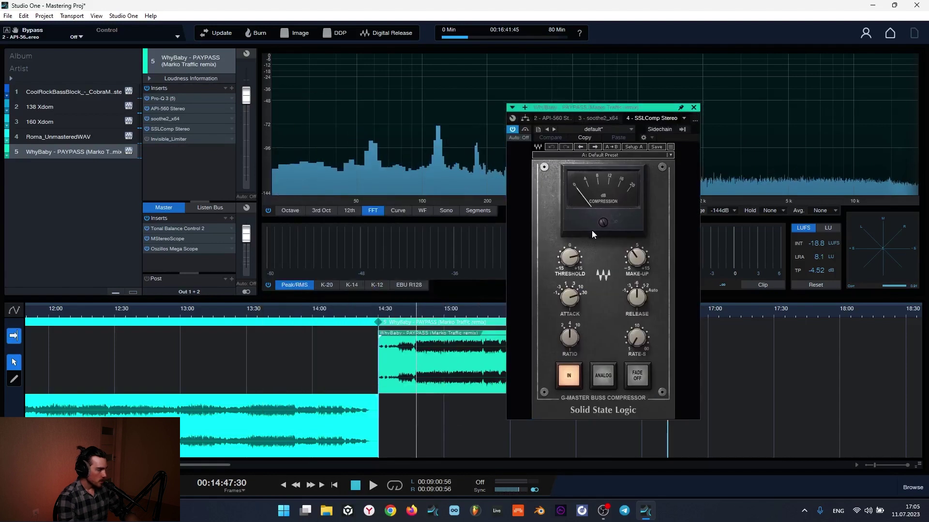
{"action": "key", "text": "space"}
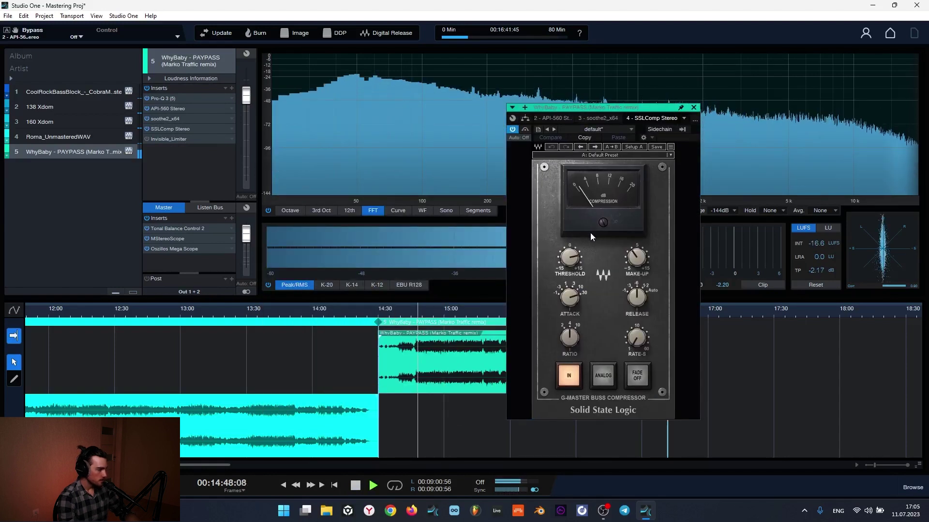
{"action": "left_click", "coordinate": [448, 313]}
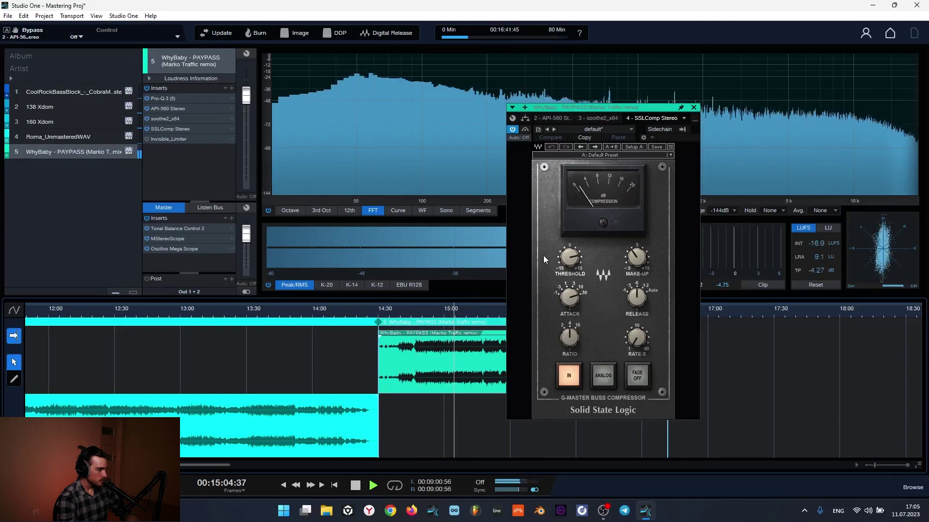
{"action": "key", "text": "space"}
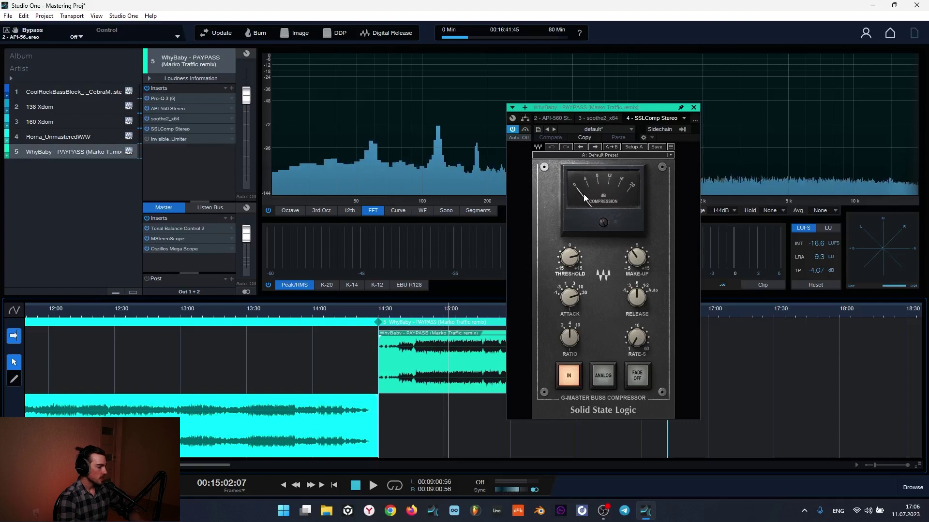
Activate and open the Invisible_Limiter insert on the WhyBaby track, then audition it from 15:02:07
{"action": "scroll", "coordinate": [443, 313], "scroll_direction": "down", "scroll_amount": 3}
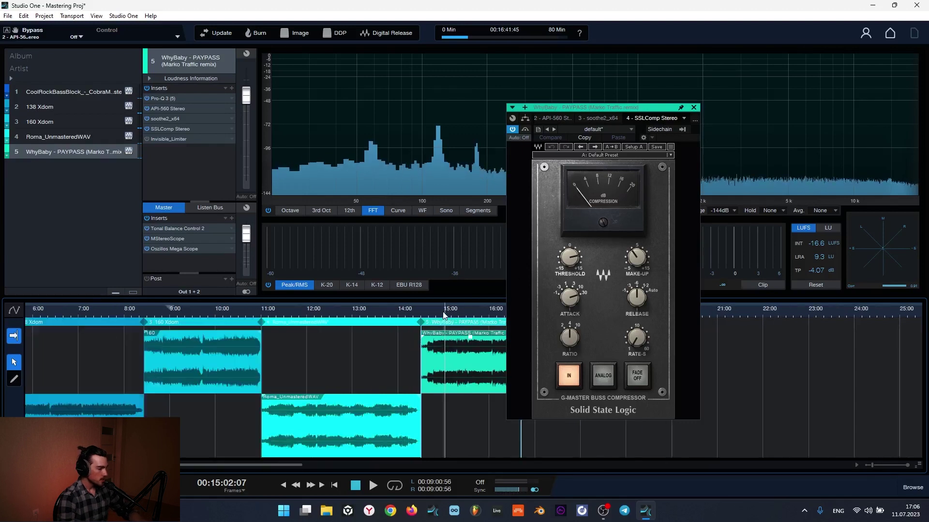
{"action": "scroll", "coordinate": [450, 311], "scroll_direction": "up", "scroll_amount": 4}
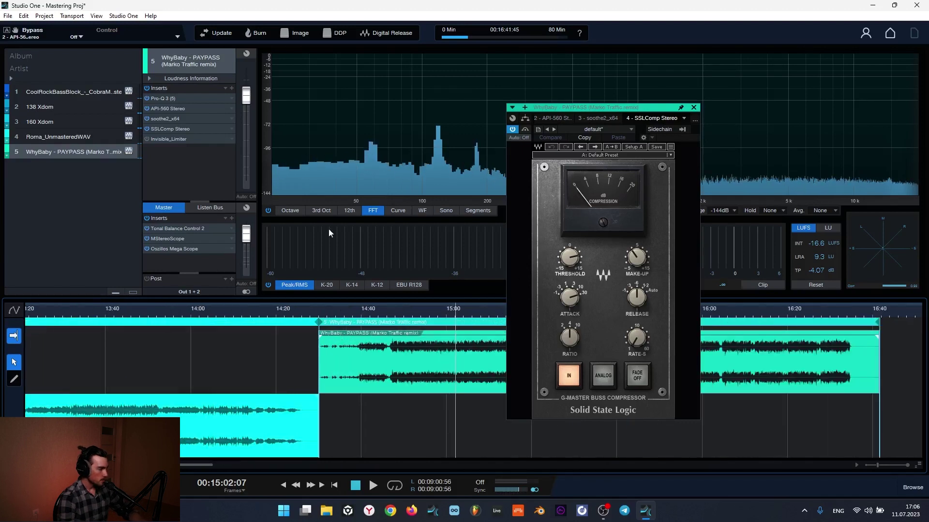
{"action": "left_click", "coordinate": [146, 138]}
{"action": "left_click", "coordinate": [158, 141]}
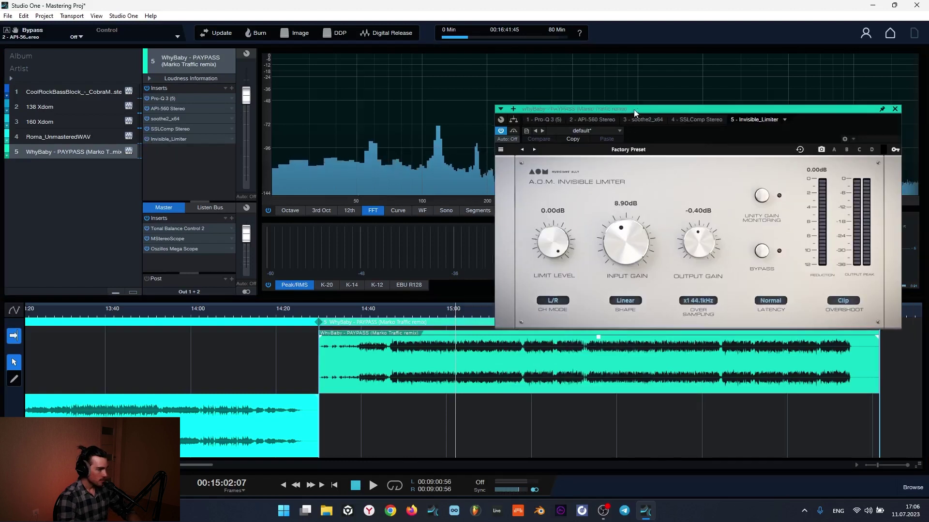
{"action": "left_click_drag", "start_coordinate": [633, 109], "coordinate": [423, 130]}
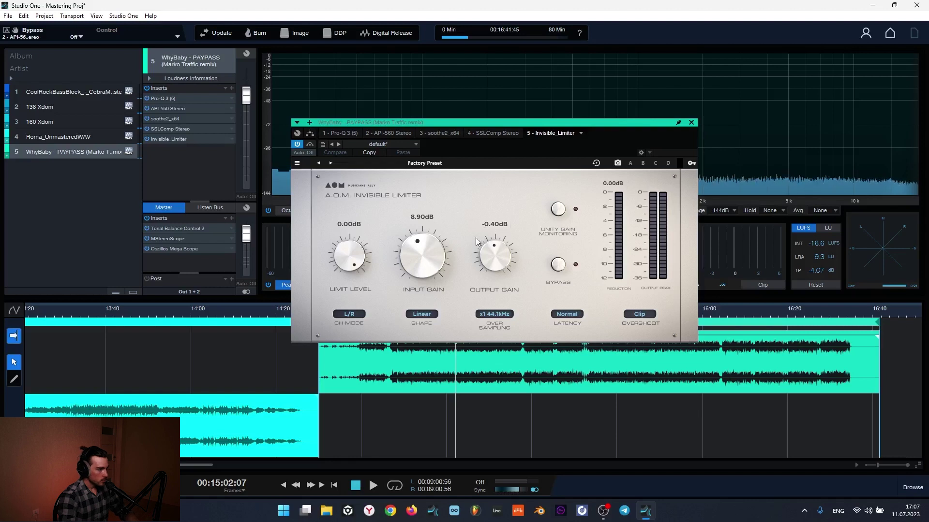
{"action": "key", "text": "space"}
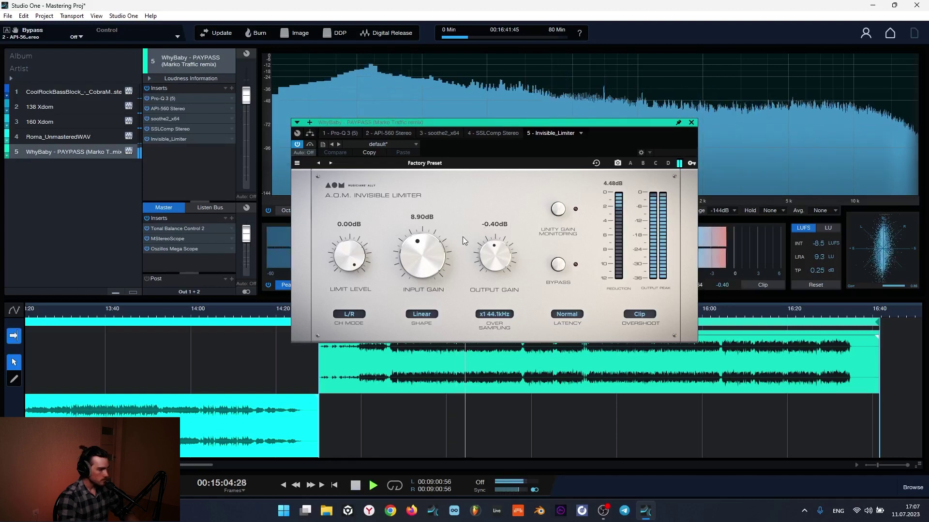
Examine the playing master signal in Oszillos Mega Scope and in MStereoScope, then stop playback
{"action": "left_click", "coordinate": [172, 248]}
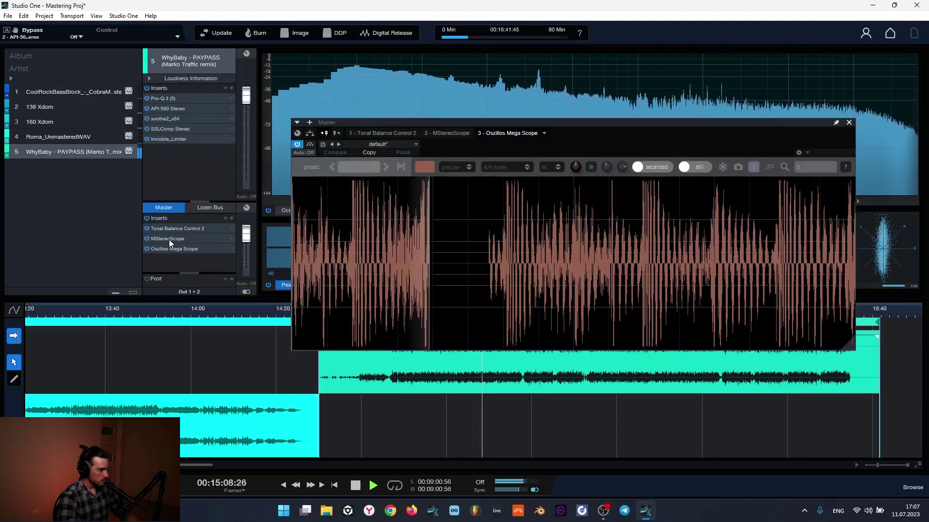
{"action": "left_click", "coordinate": [170, 240]}
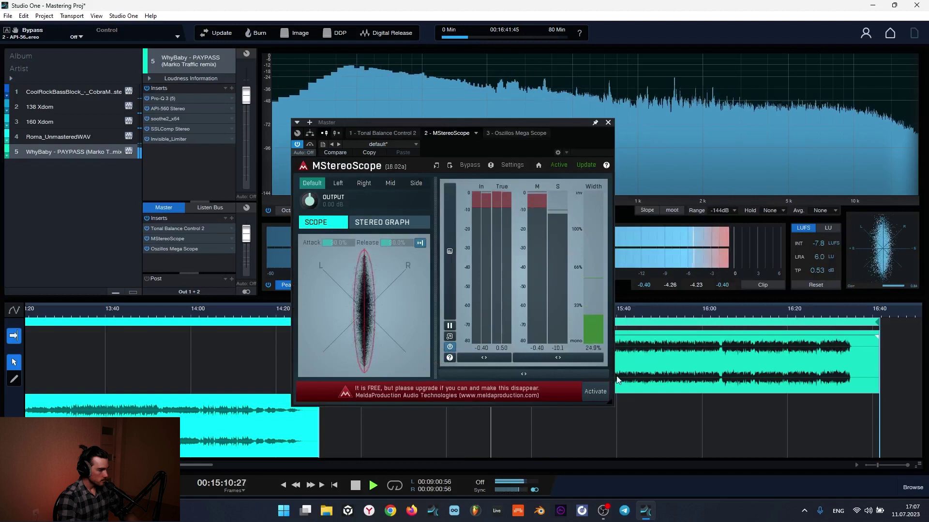
{"action": "key", "text": "space"}
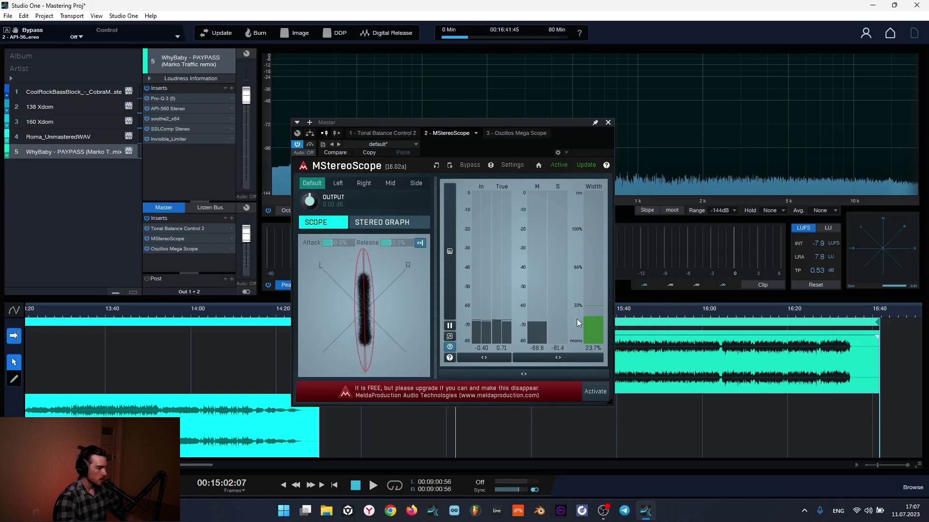
Audition the master through MStereoScope in Mid mode, then return to Default mode for comparison and stop playback
{"action": "left_click", "coordinate": [392, 184]}
{"action": "key", "text": "space"}
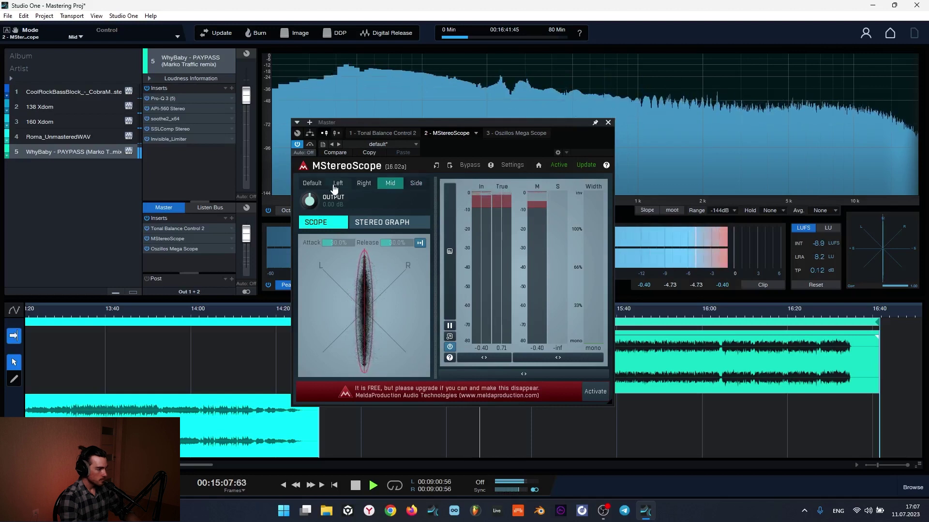
{"action": "left_click", "coordinate": [317, 186]}
{"action": "key", "text": "space"}
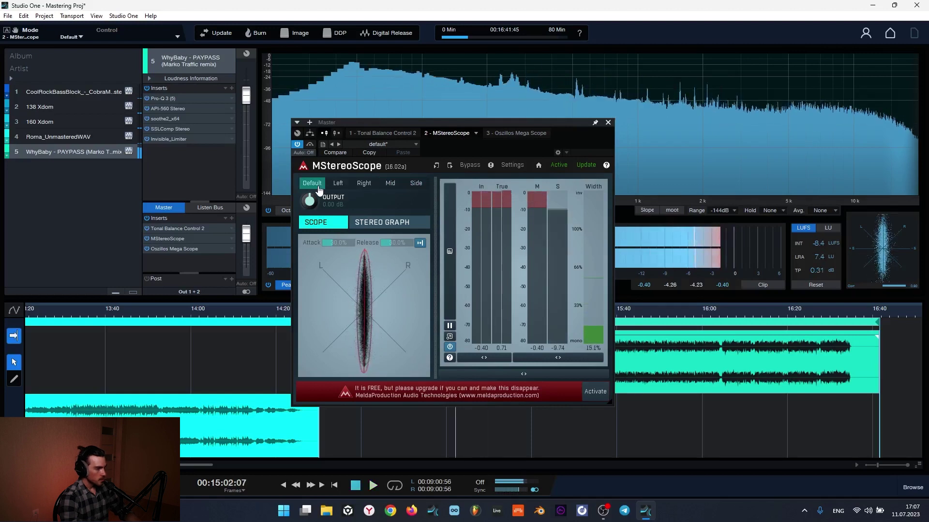